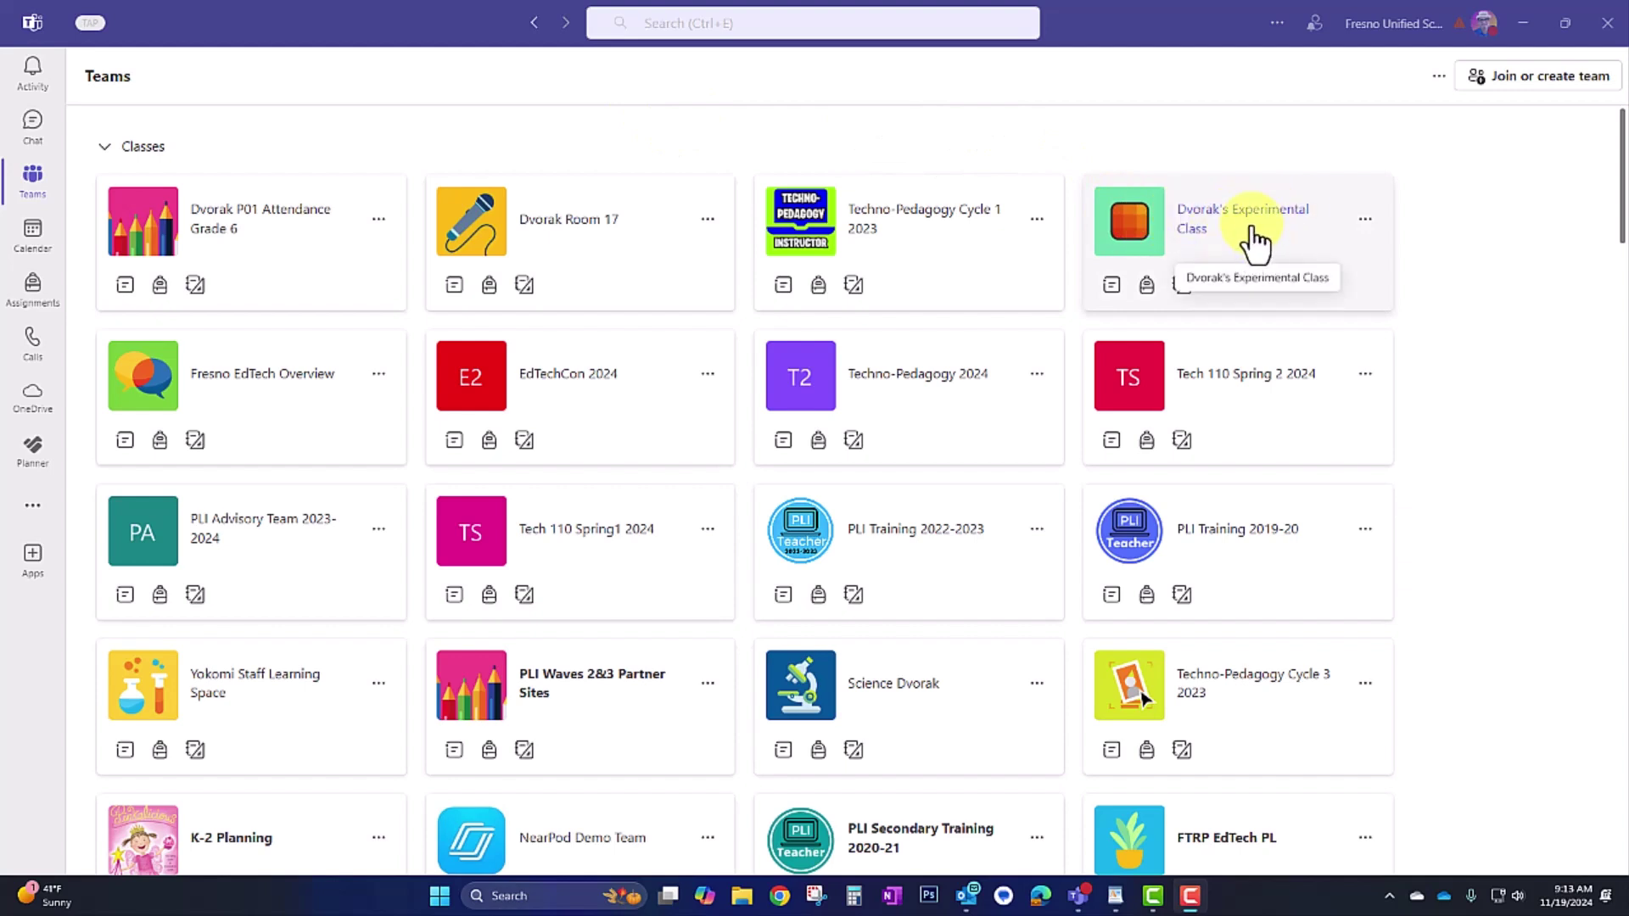
Step: Open the Experimental Class team's Classwork section and create a new blank module
left_click(1258, 238)
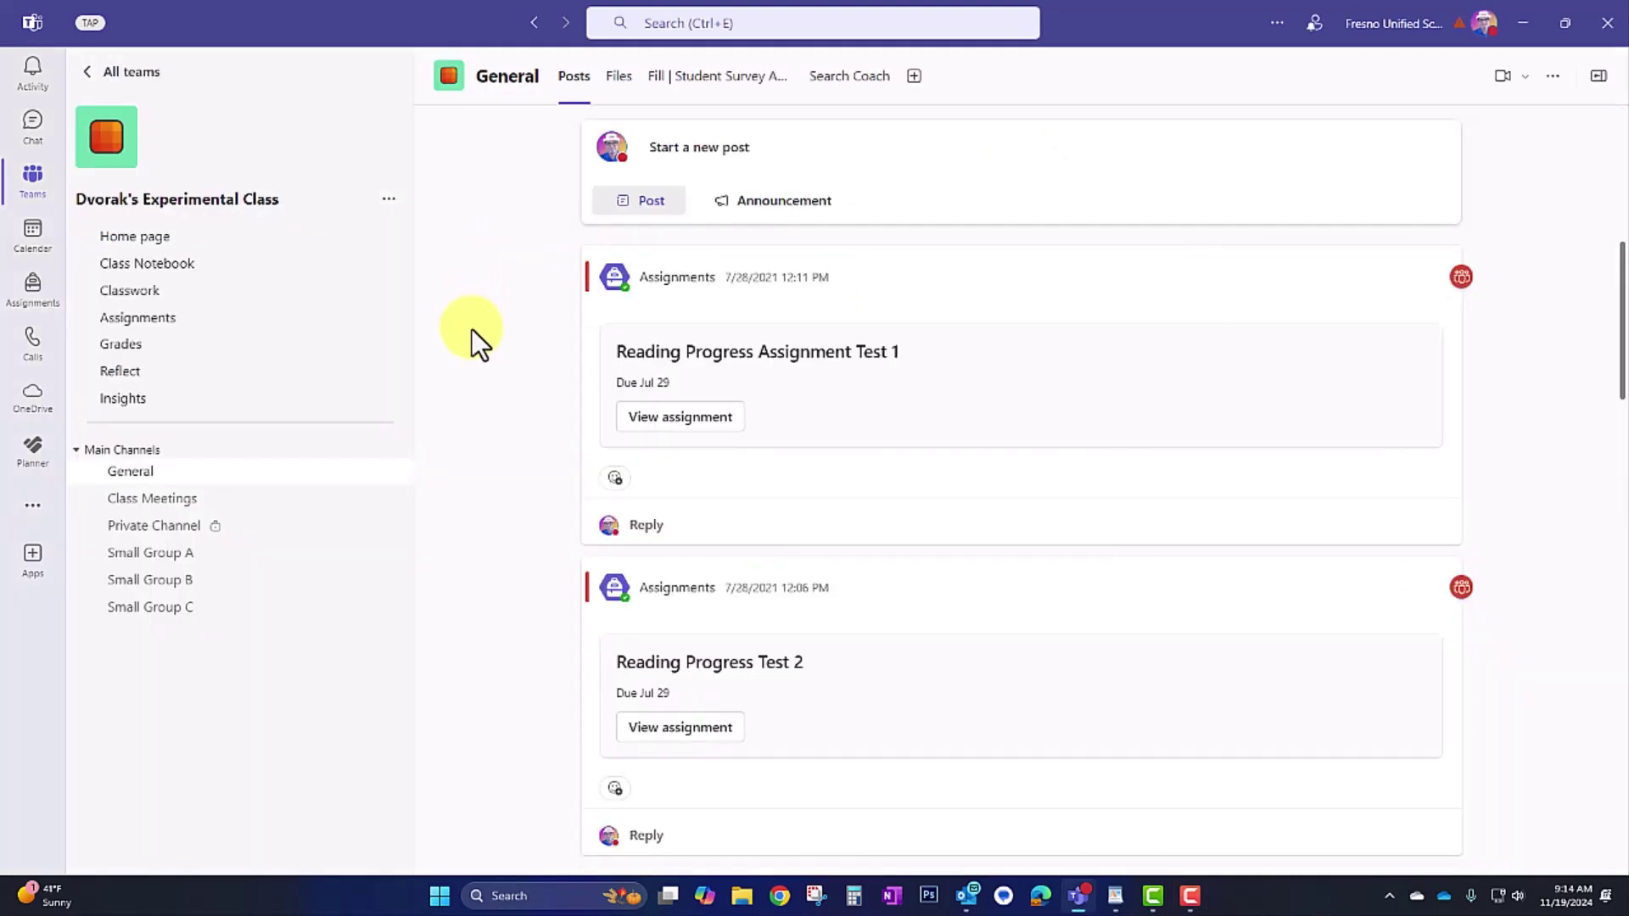
left_click(235, 336)
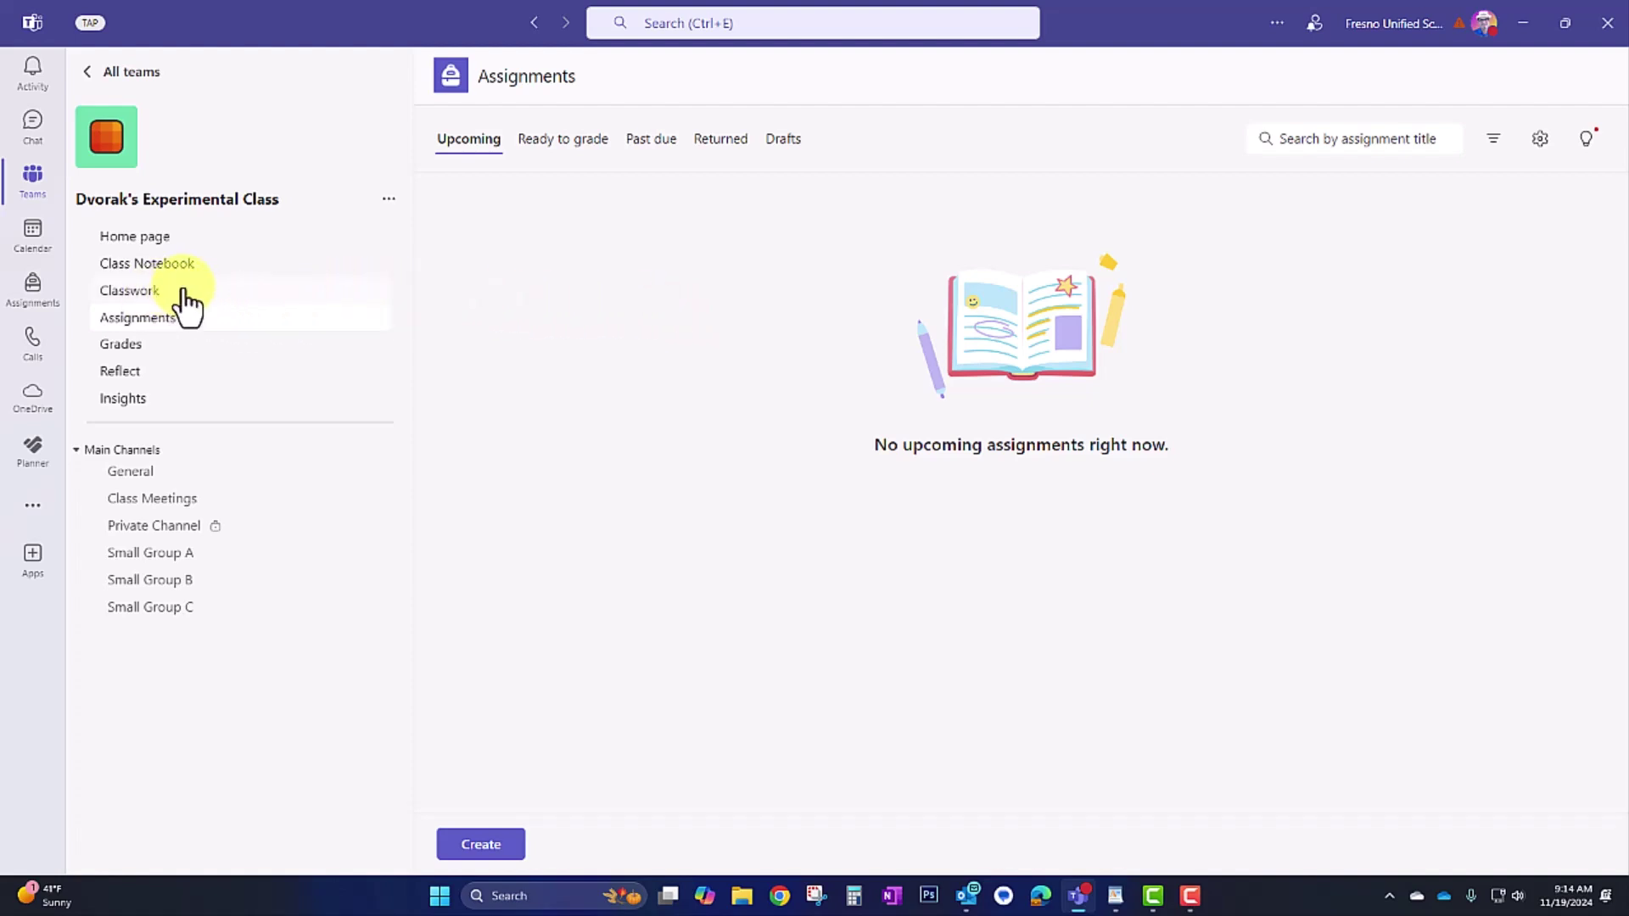
left_click(216, 295)
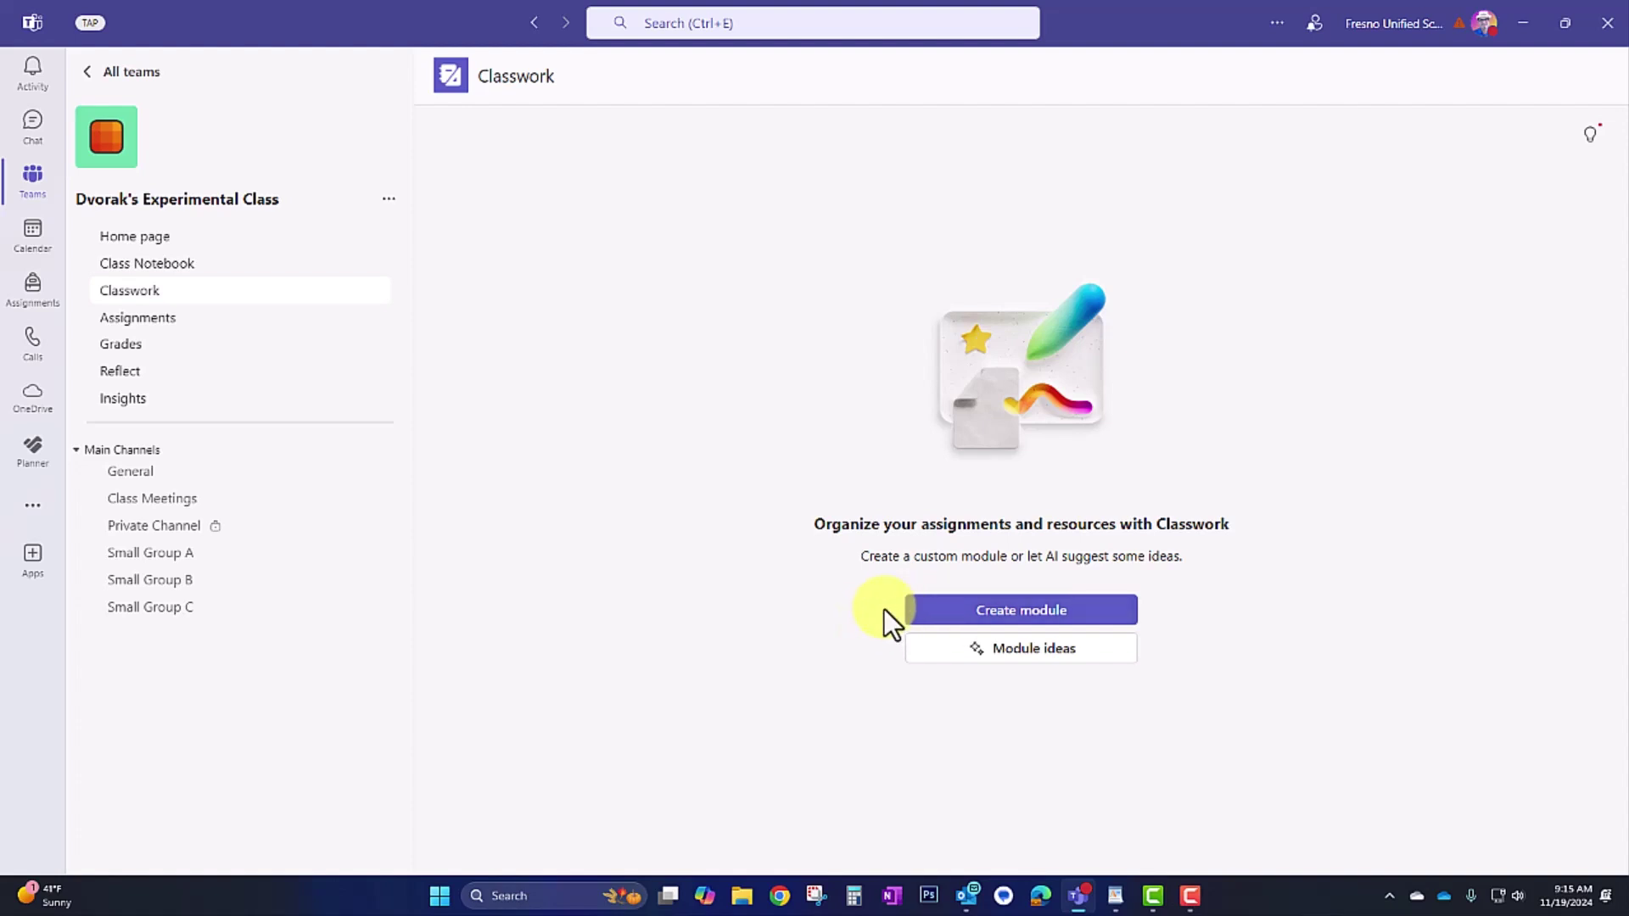
left_click(967, 613)
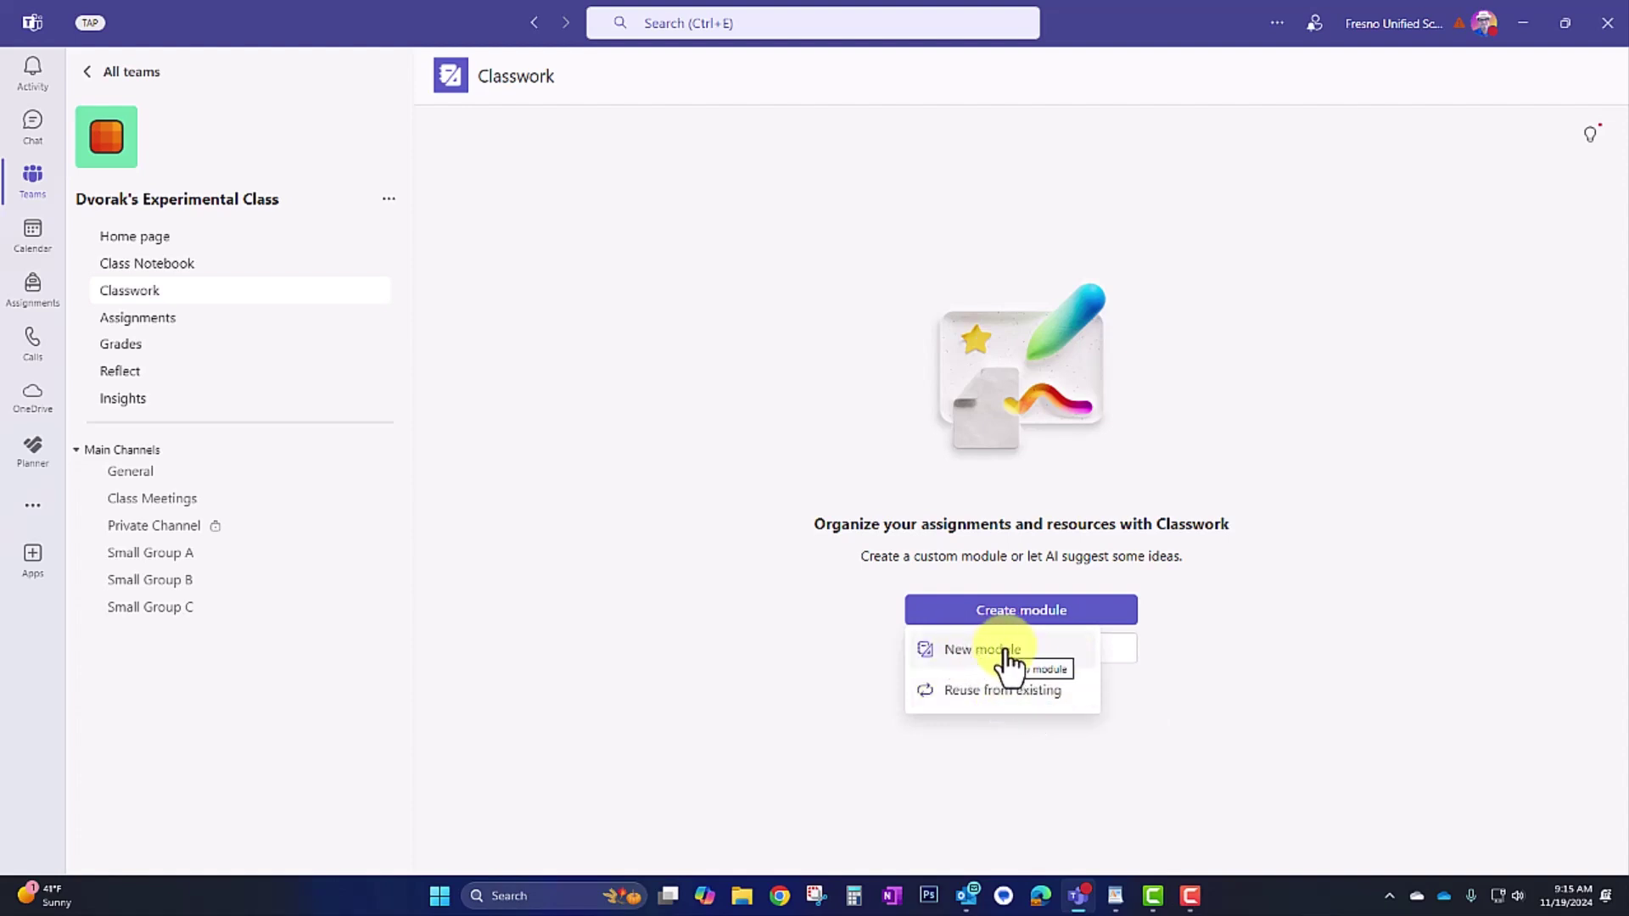
left_click(1006, 652)
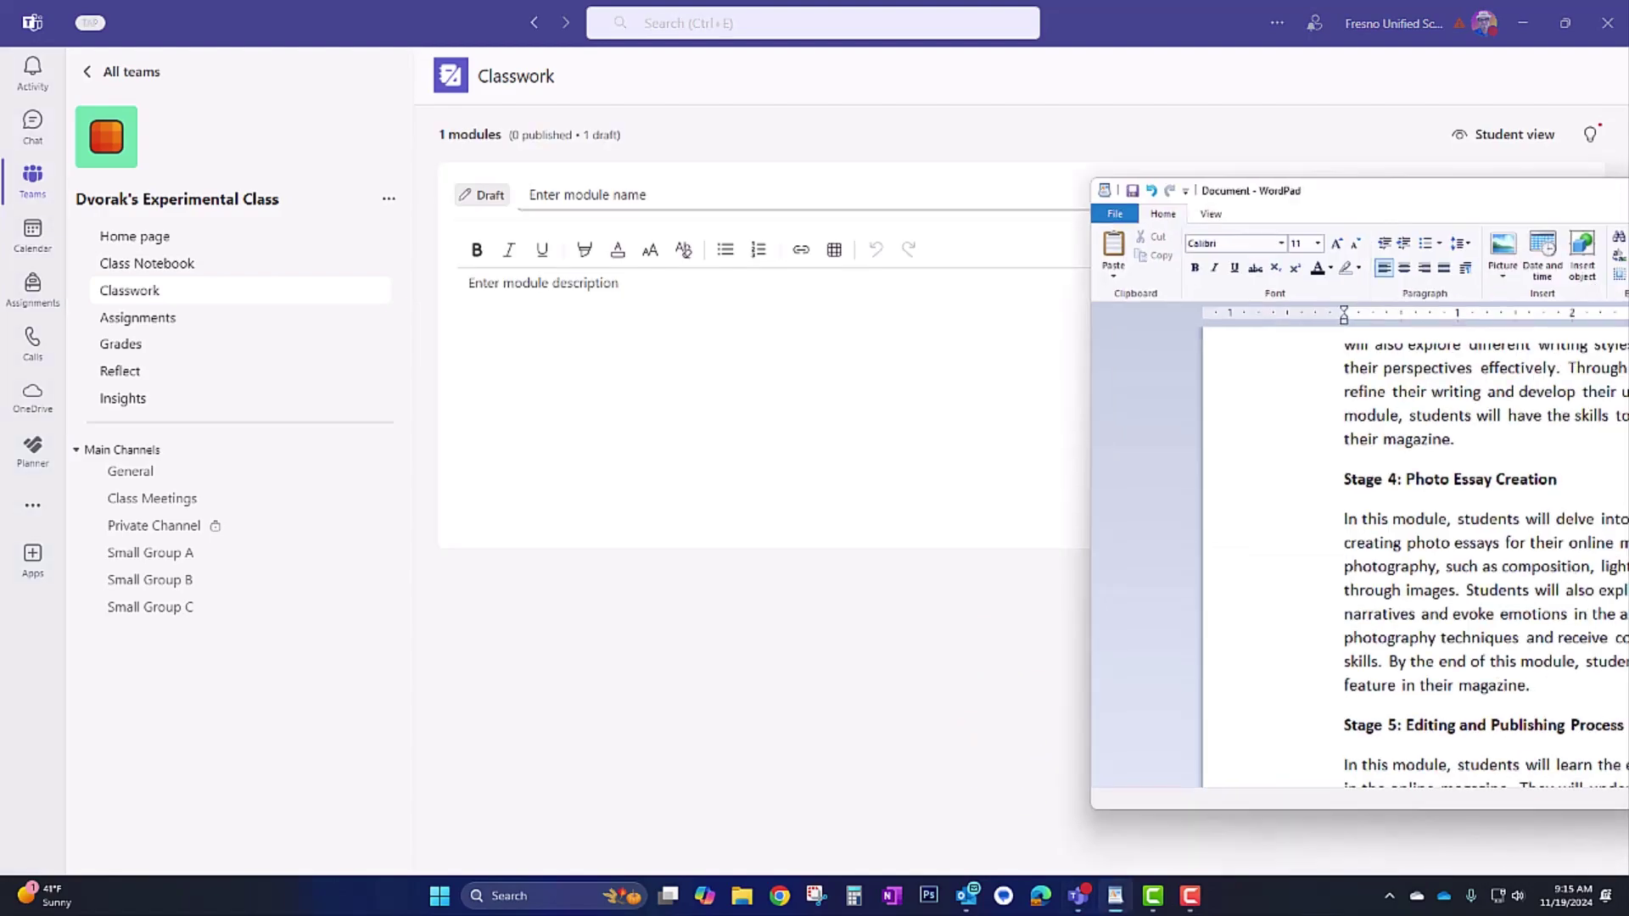
Step: Review the project plan in WordPad and copy its title "Digital Magazine on Local Issues" into the Teams module name
left_click_drag(1628, 183, 834, 0)
scroll(1226, 455, "up", 10)
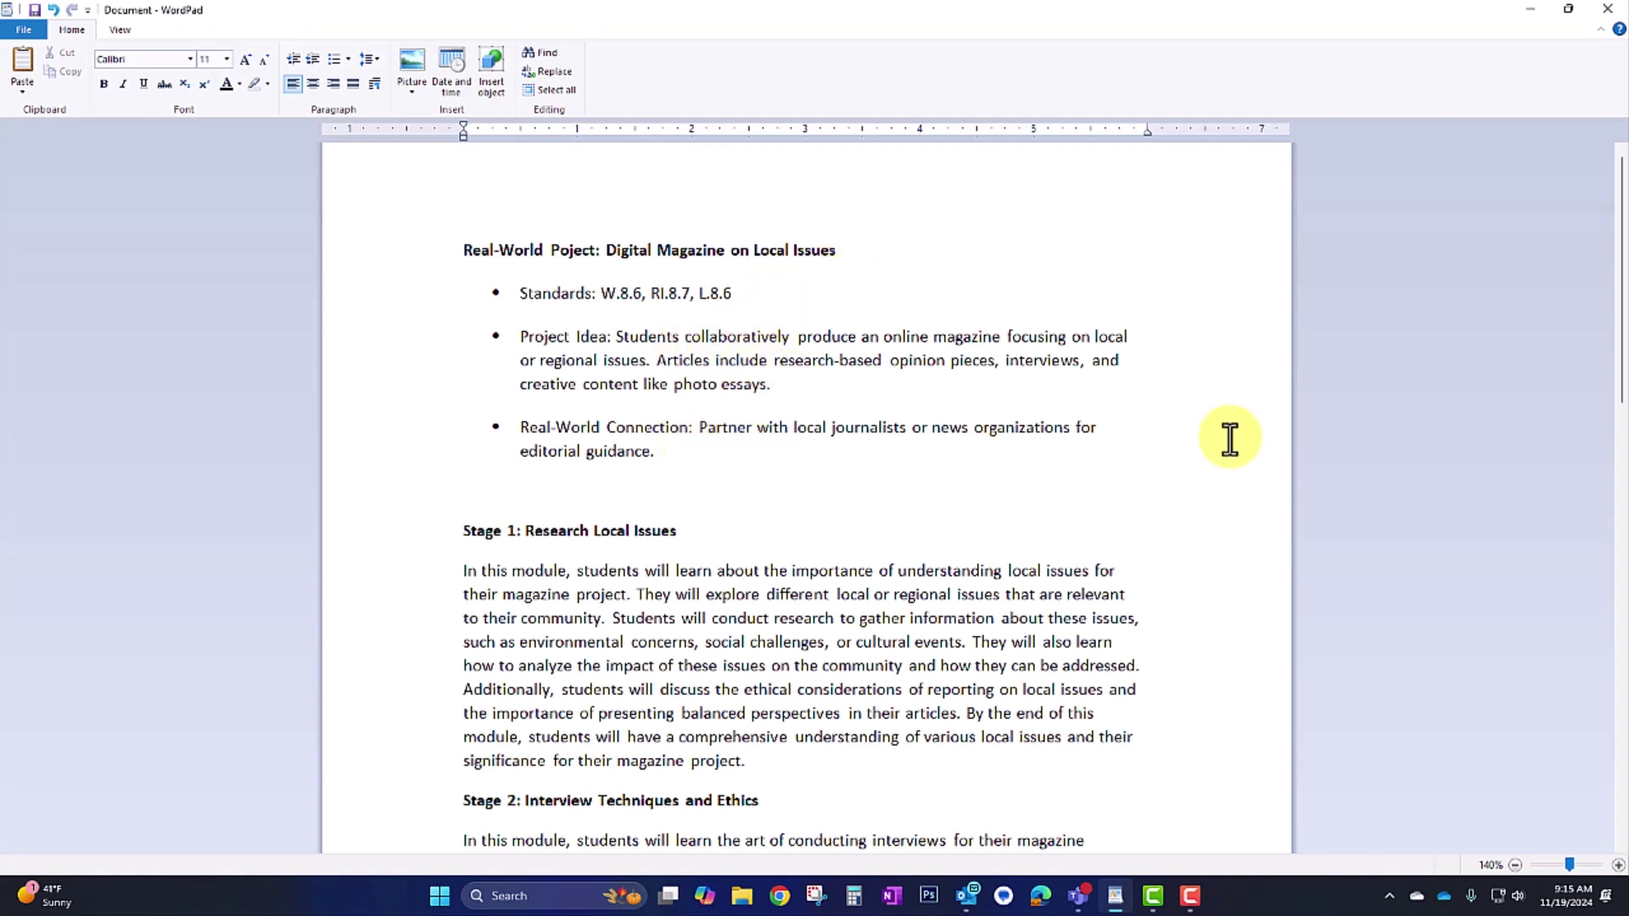
scroll(1229, 439, "down", 3)
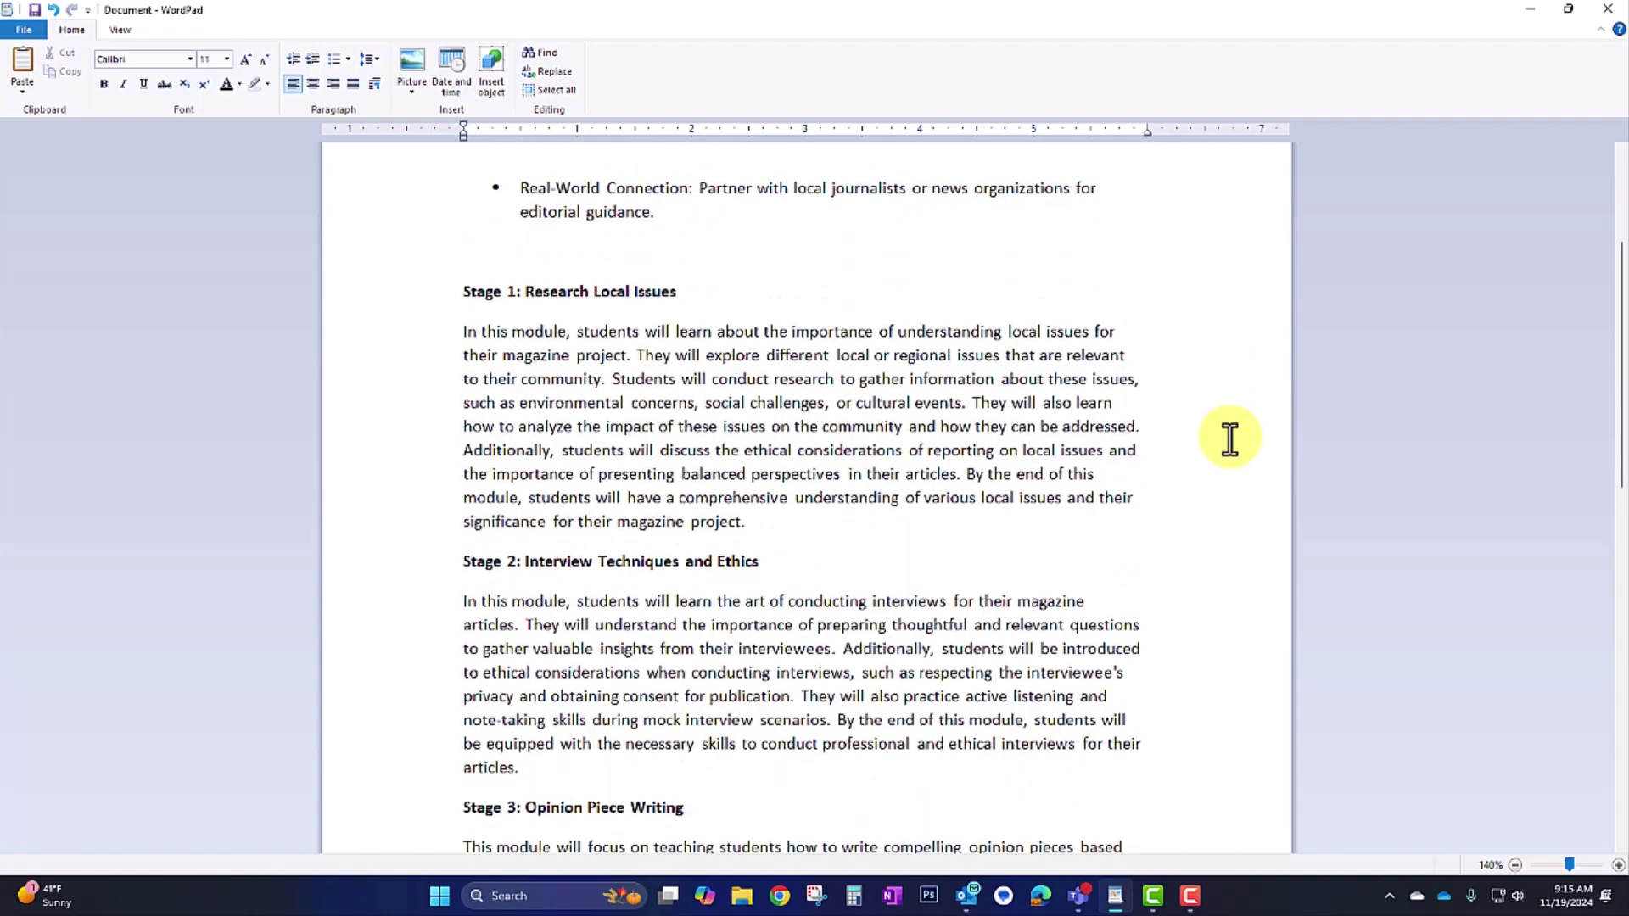
scroll(1230, 439, "down", 9)
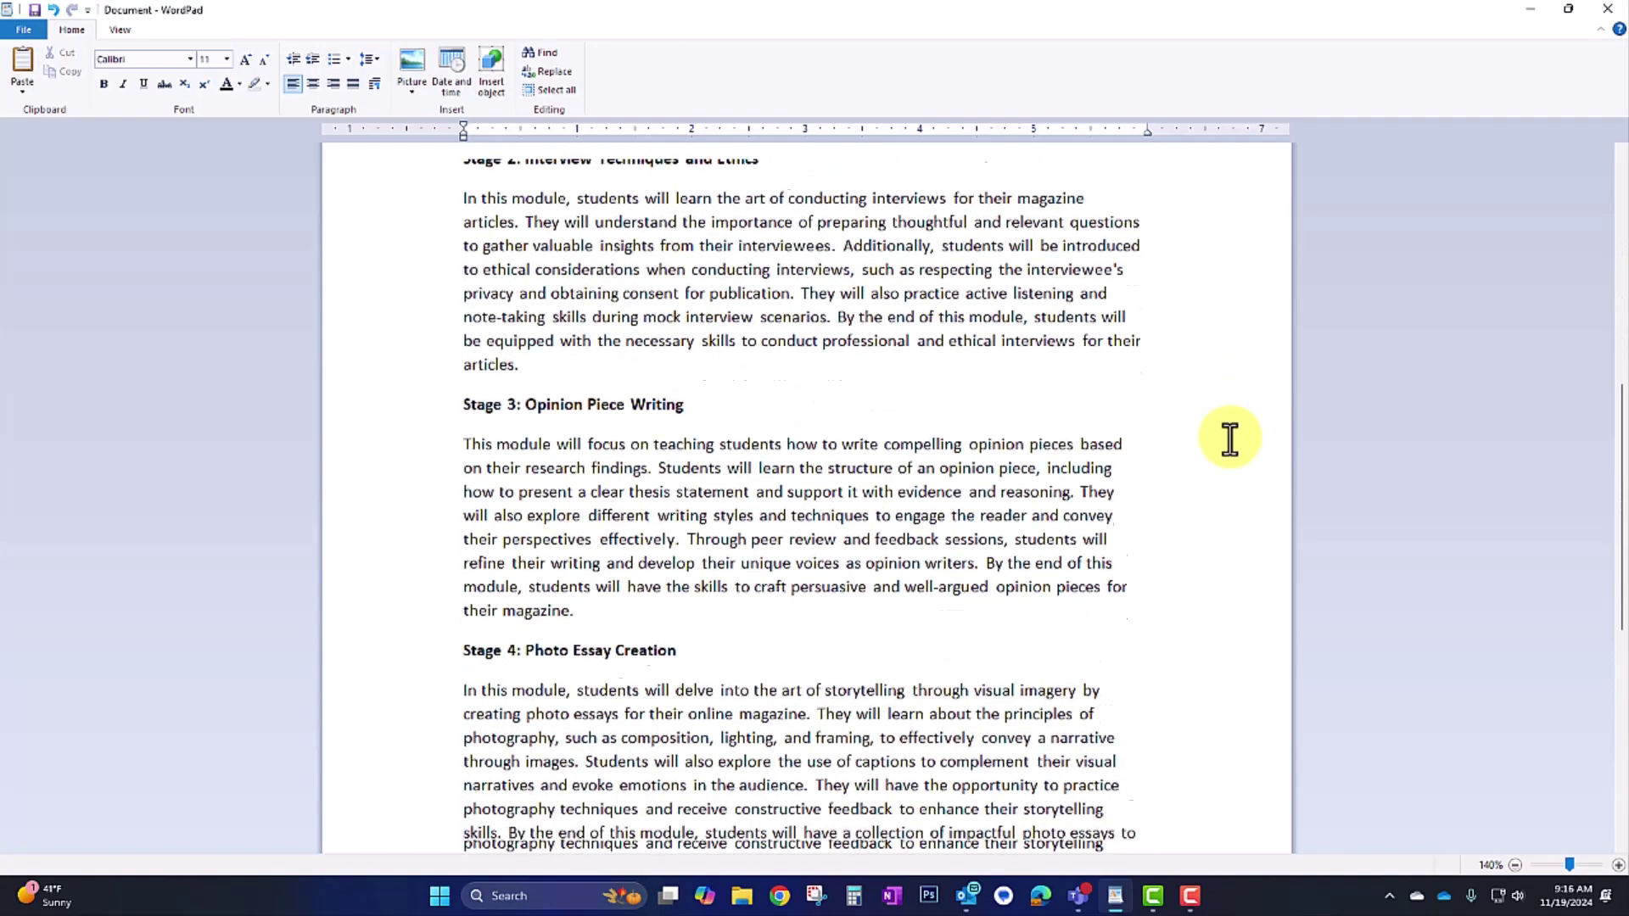
scroll(1230, 439, "down", 3)
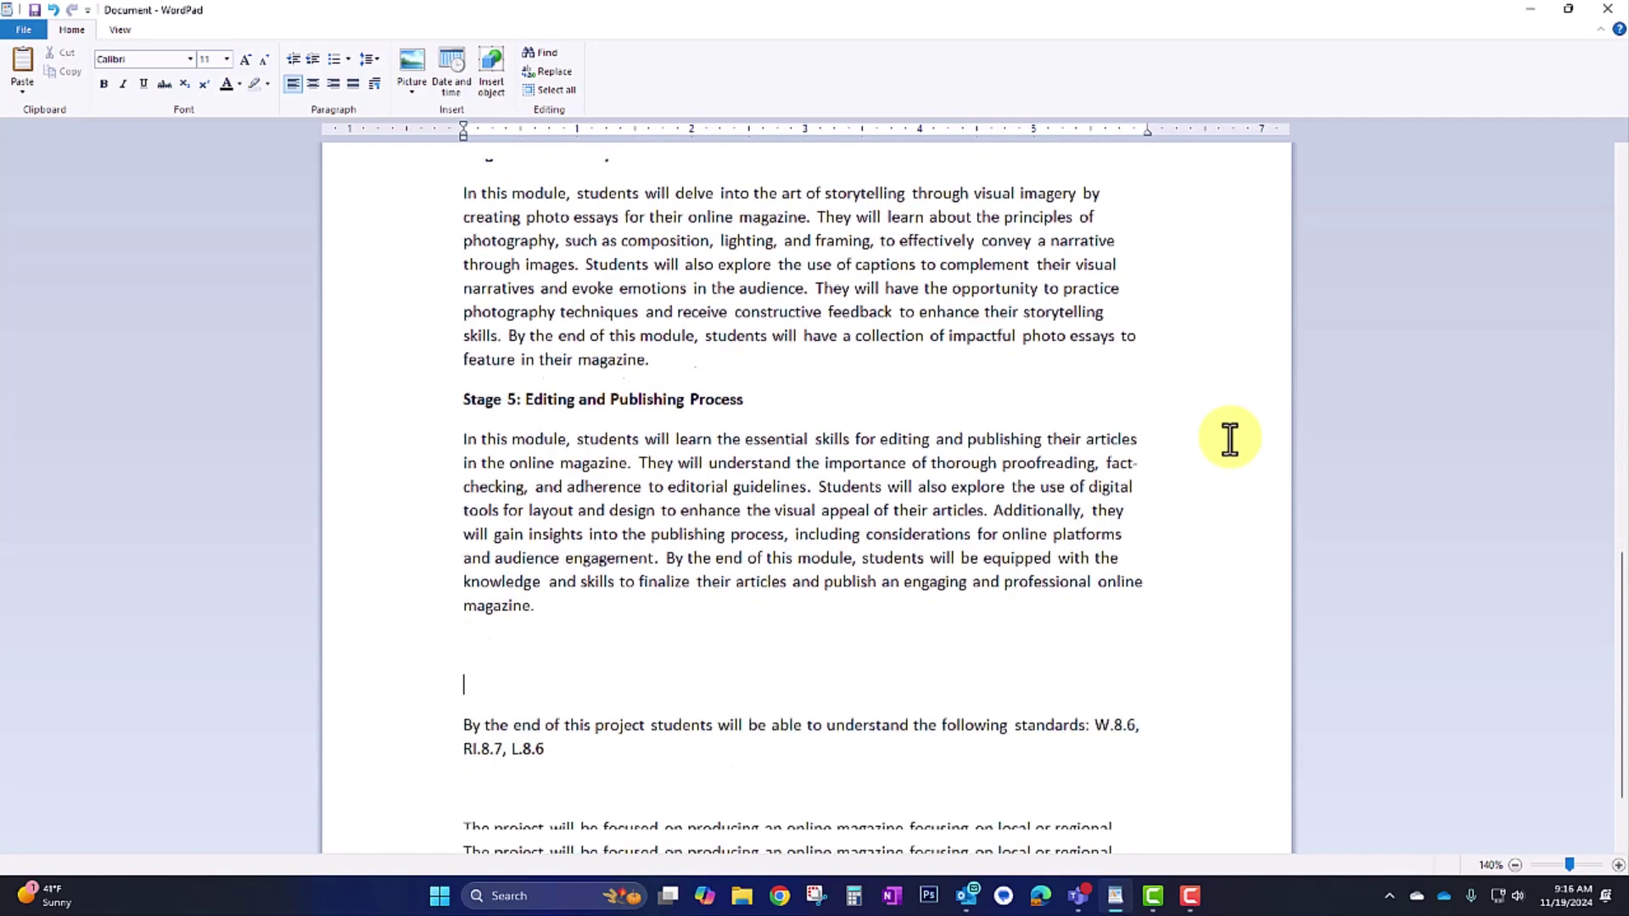
scroll(1230, 439, "up", 15)
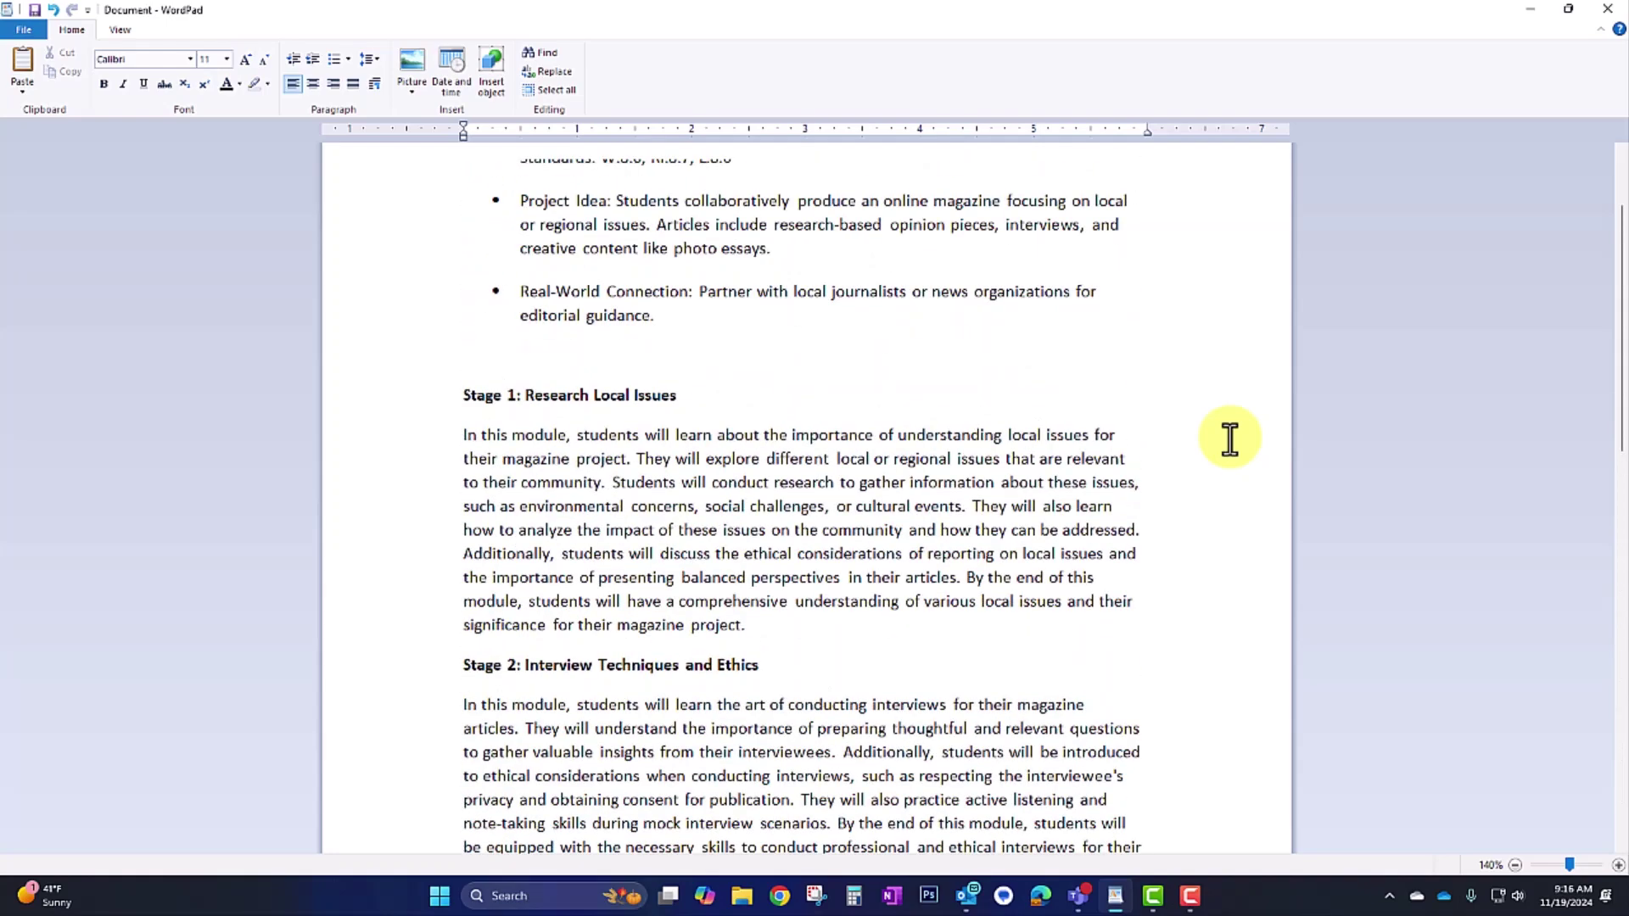
left_click_drag(606, 250, 822, 252)
key("ctrl+c")
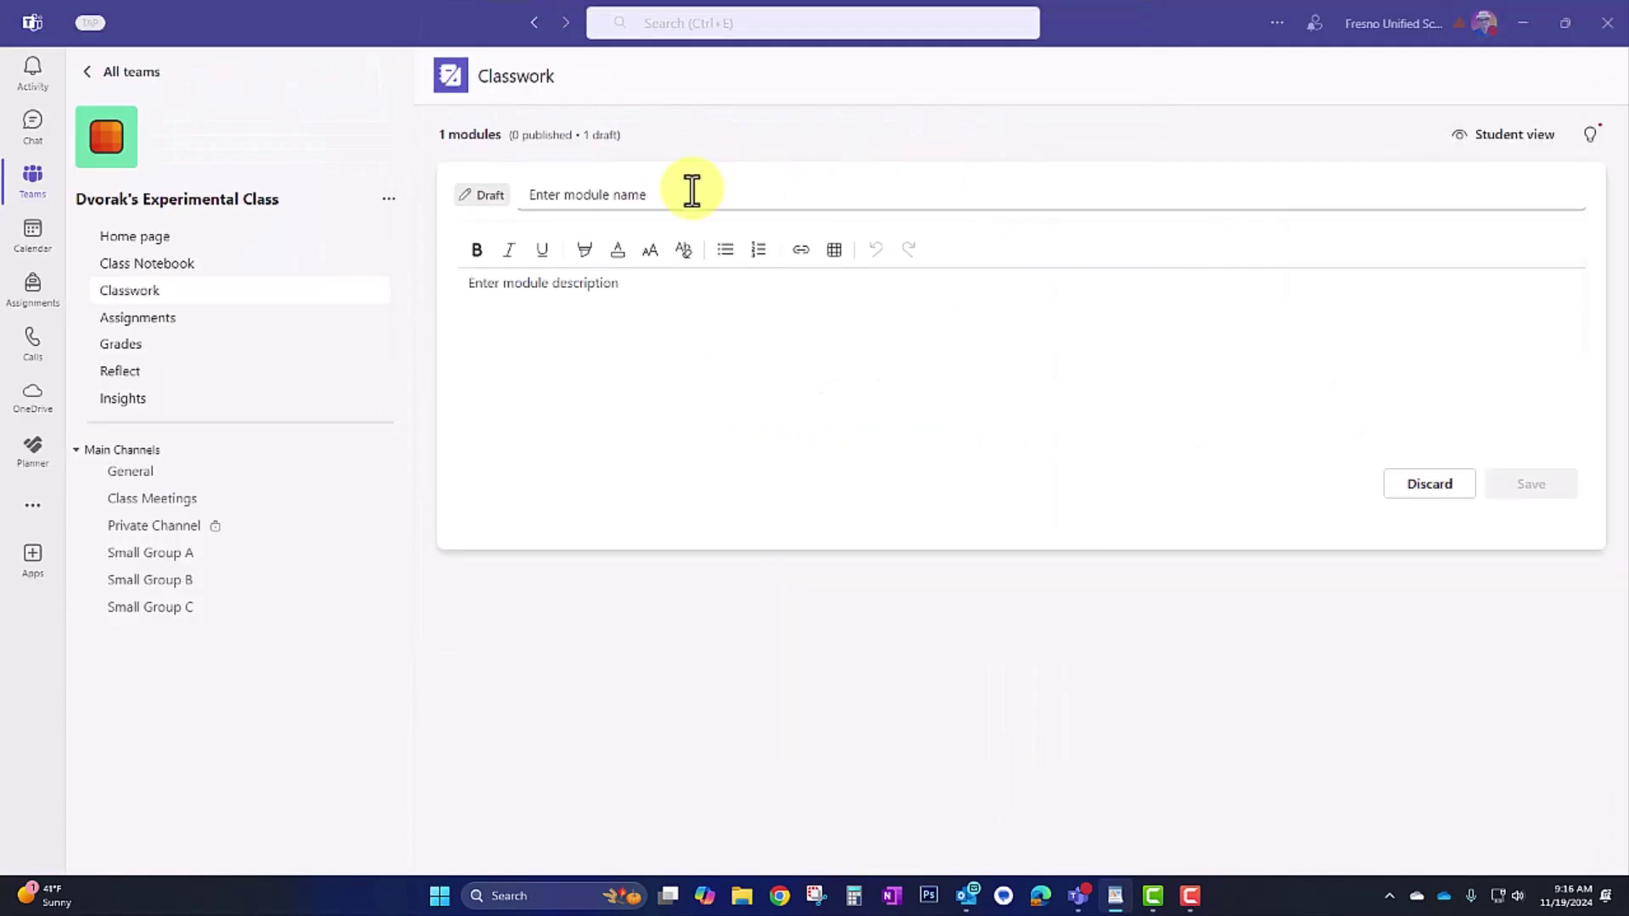
left_click(693, 193)
key("ctrl+v")
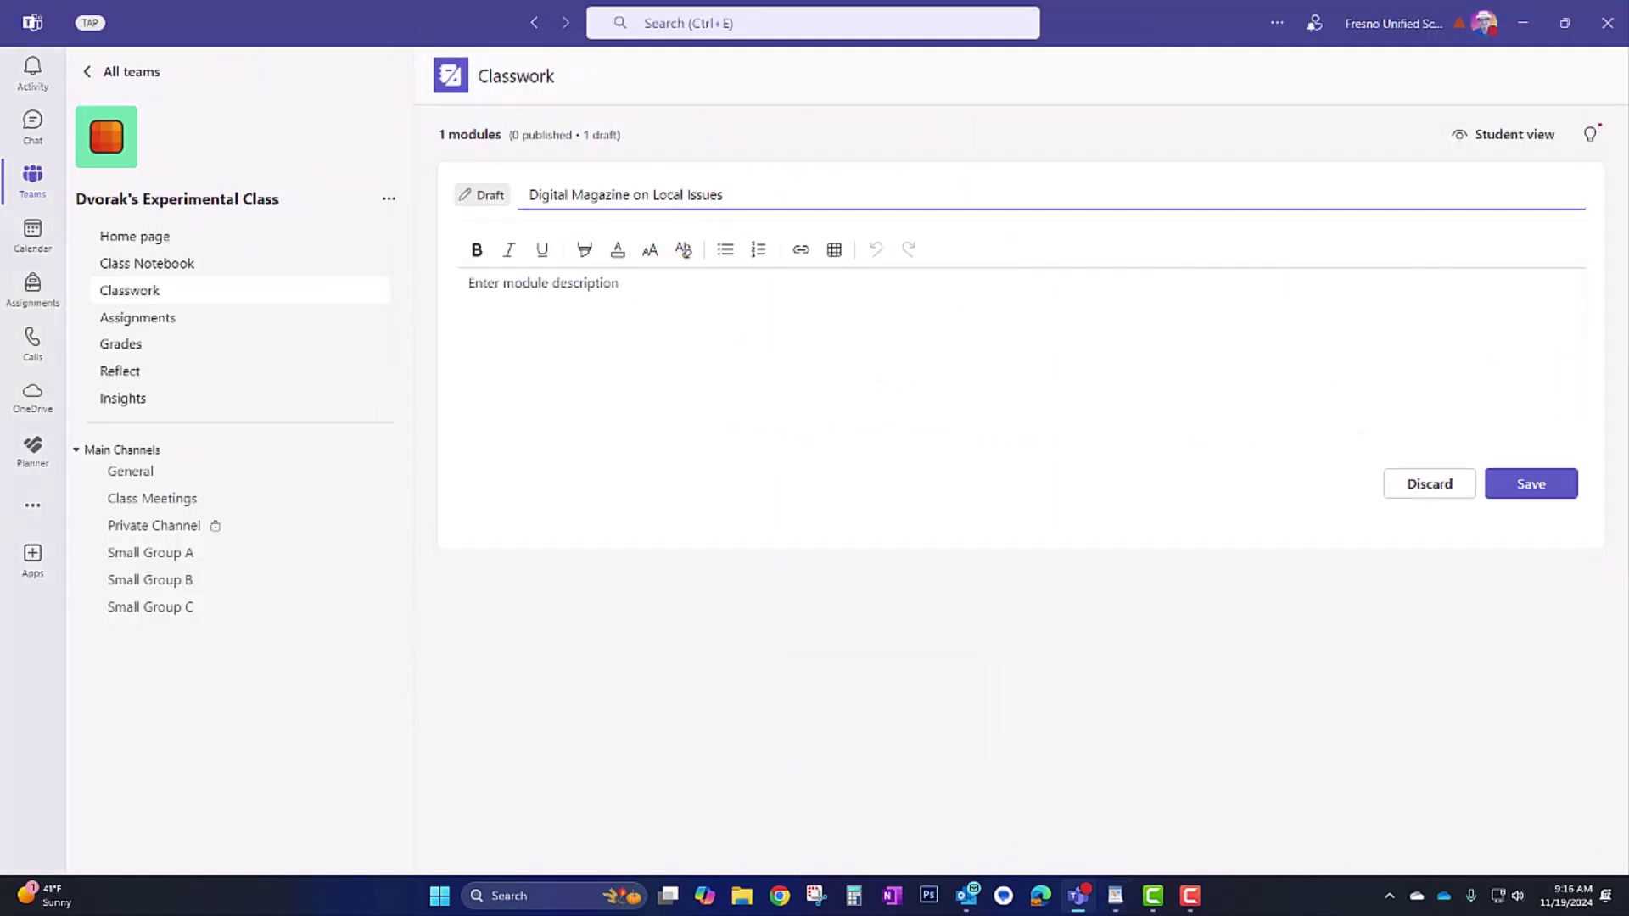
Step: Fill the module description with the plan's Standards, Project Idea and Real-World Connection bullets, and save the module
left_click(770, 387)
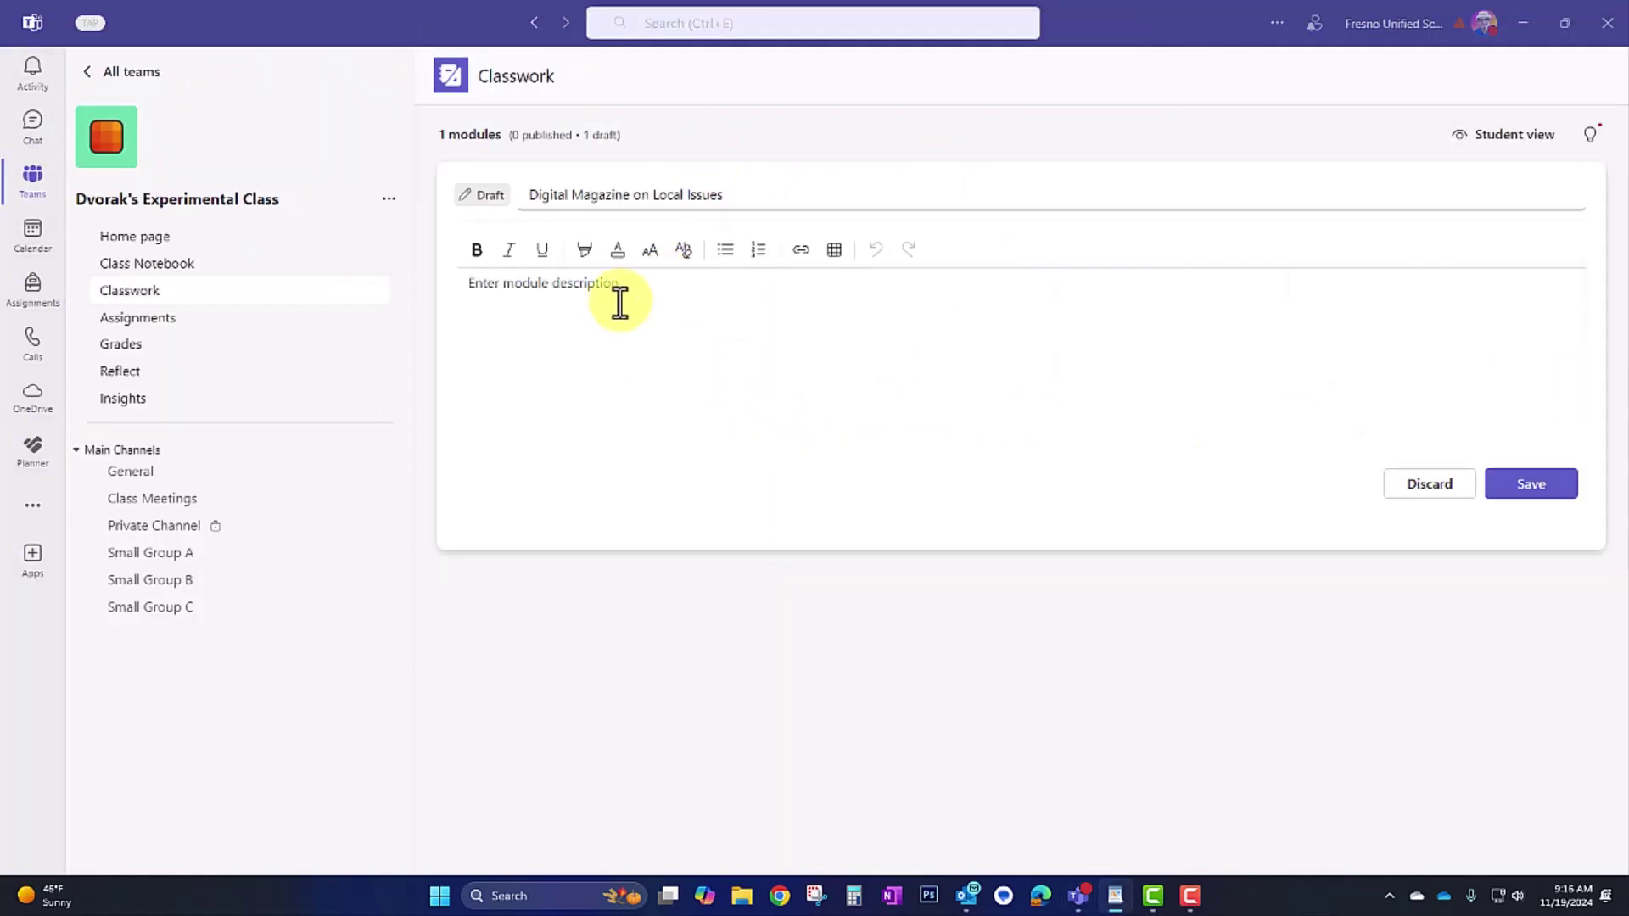
type("Standards: W.8.6, W.8.7, L.8.6 Project Idea: Students collaboratively produce an online magazine focusing on local or regional issues. Articles include research-based opinion pieces, interviews, and creative content like photo essays. Real-World Connection: Partner with local journalists or news organizations for editorial guidance.")
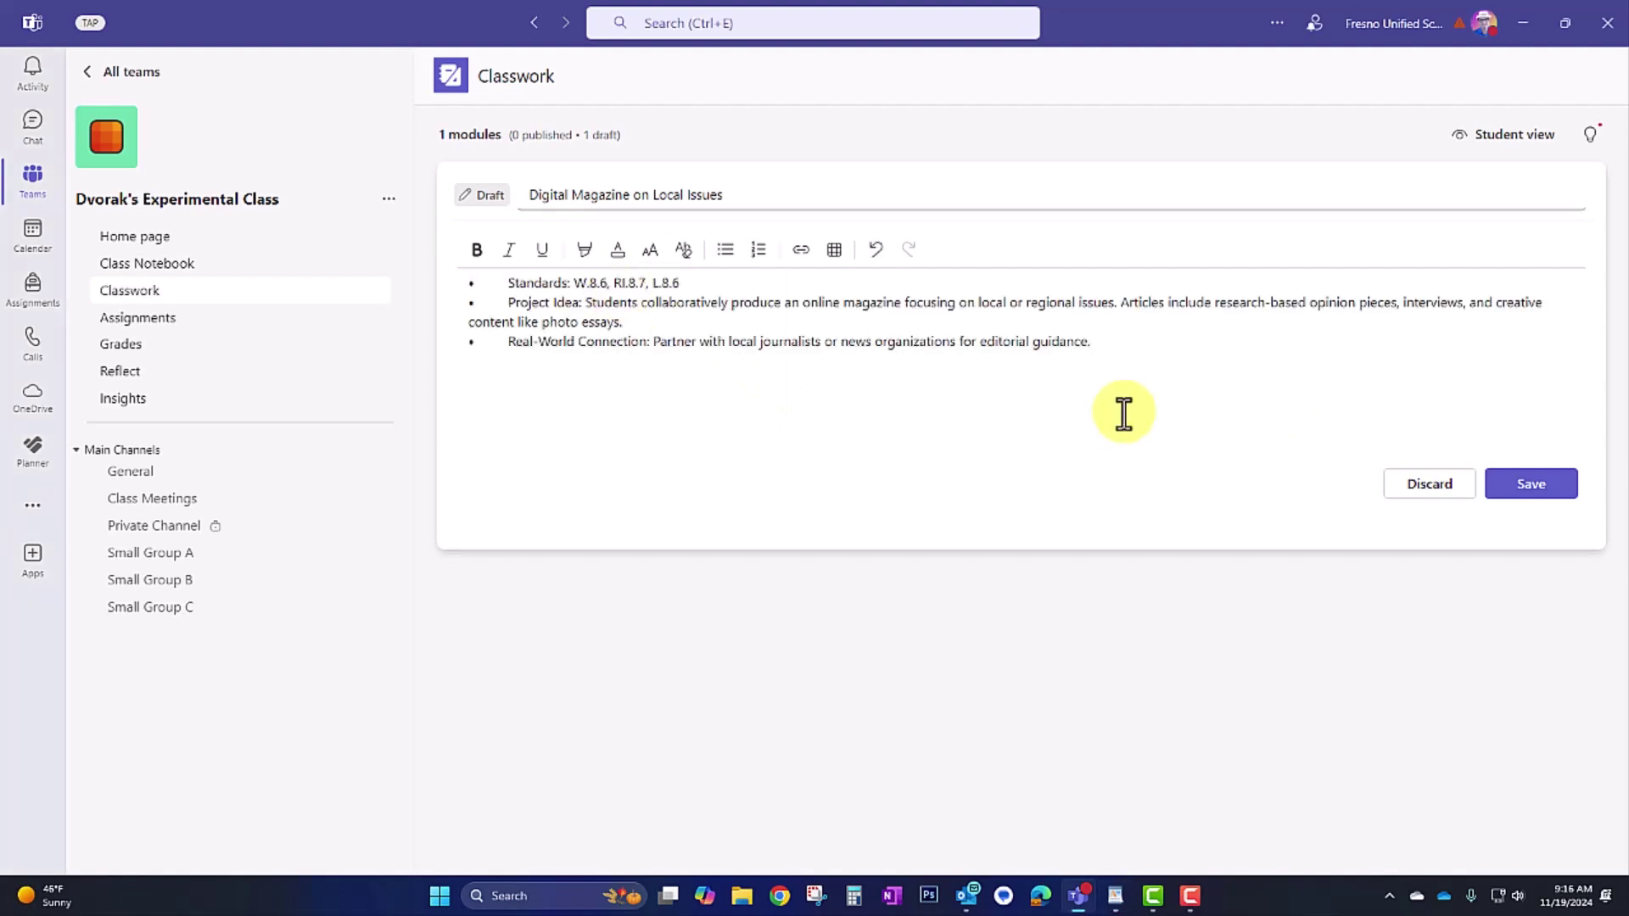
left_click(1544, 489)
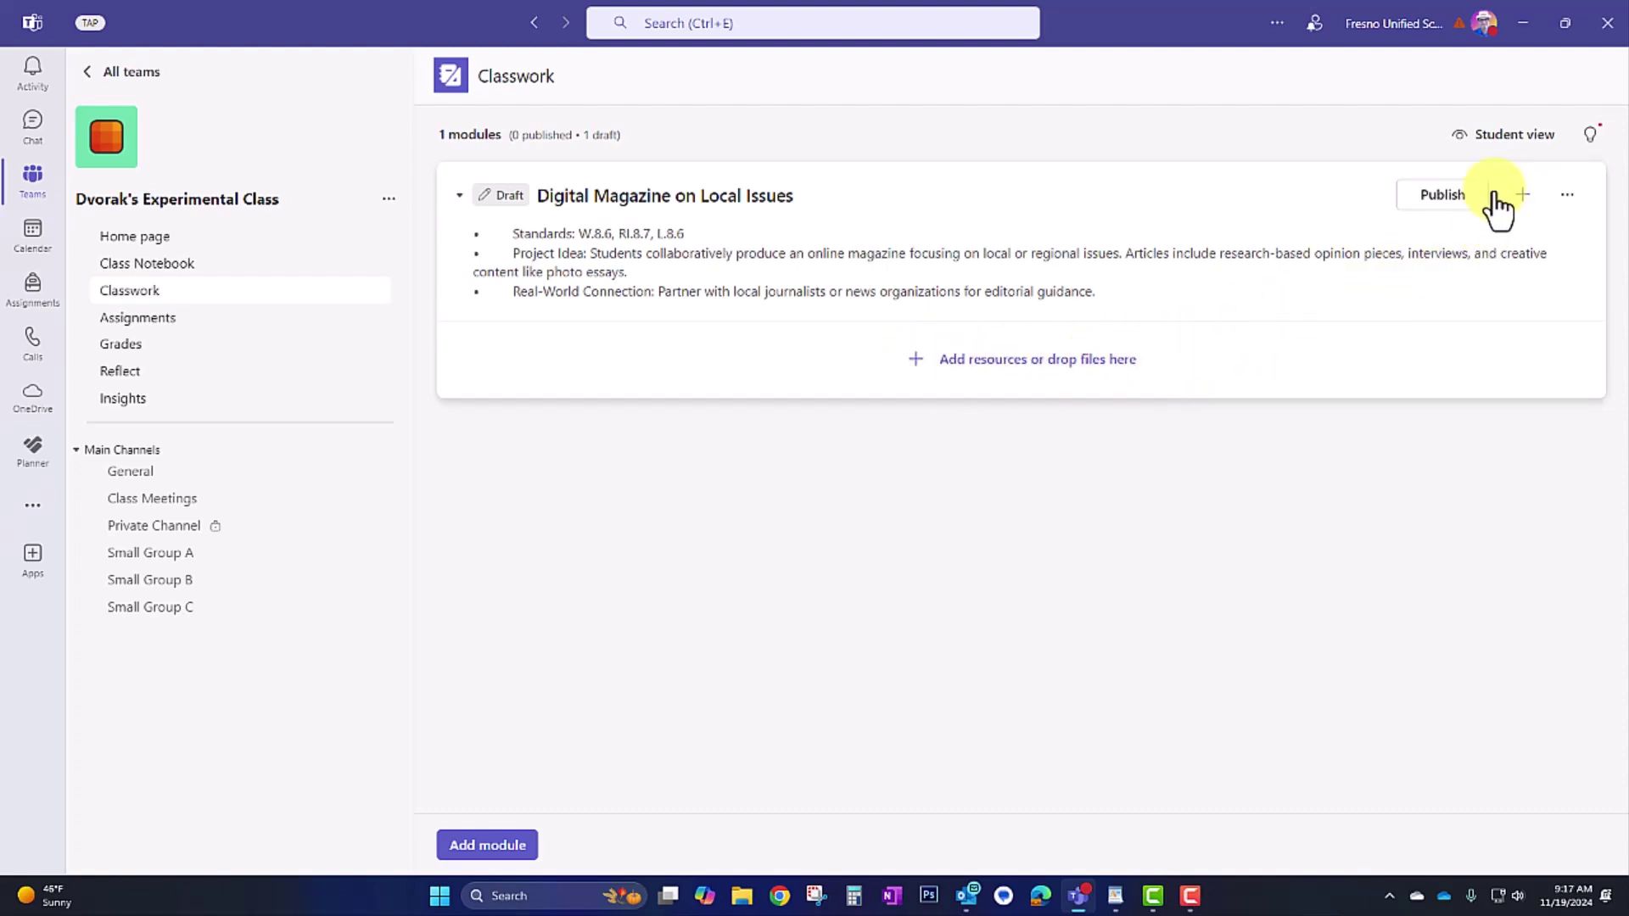
left_click(932, 370)
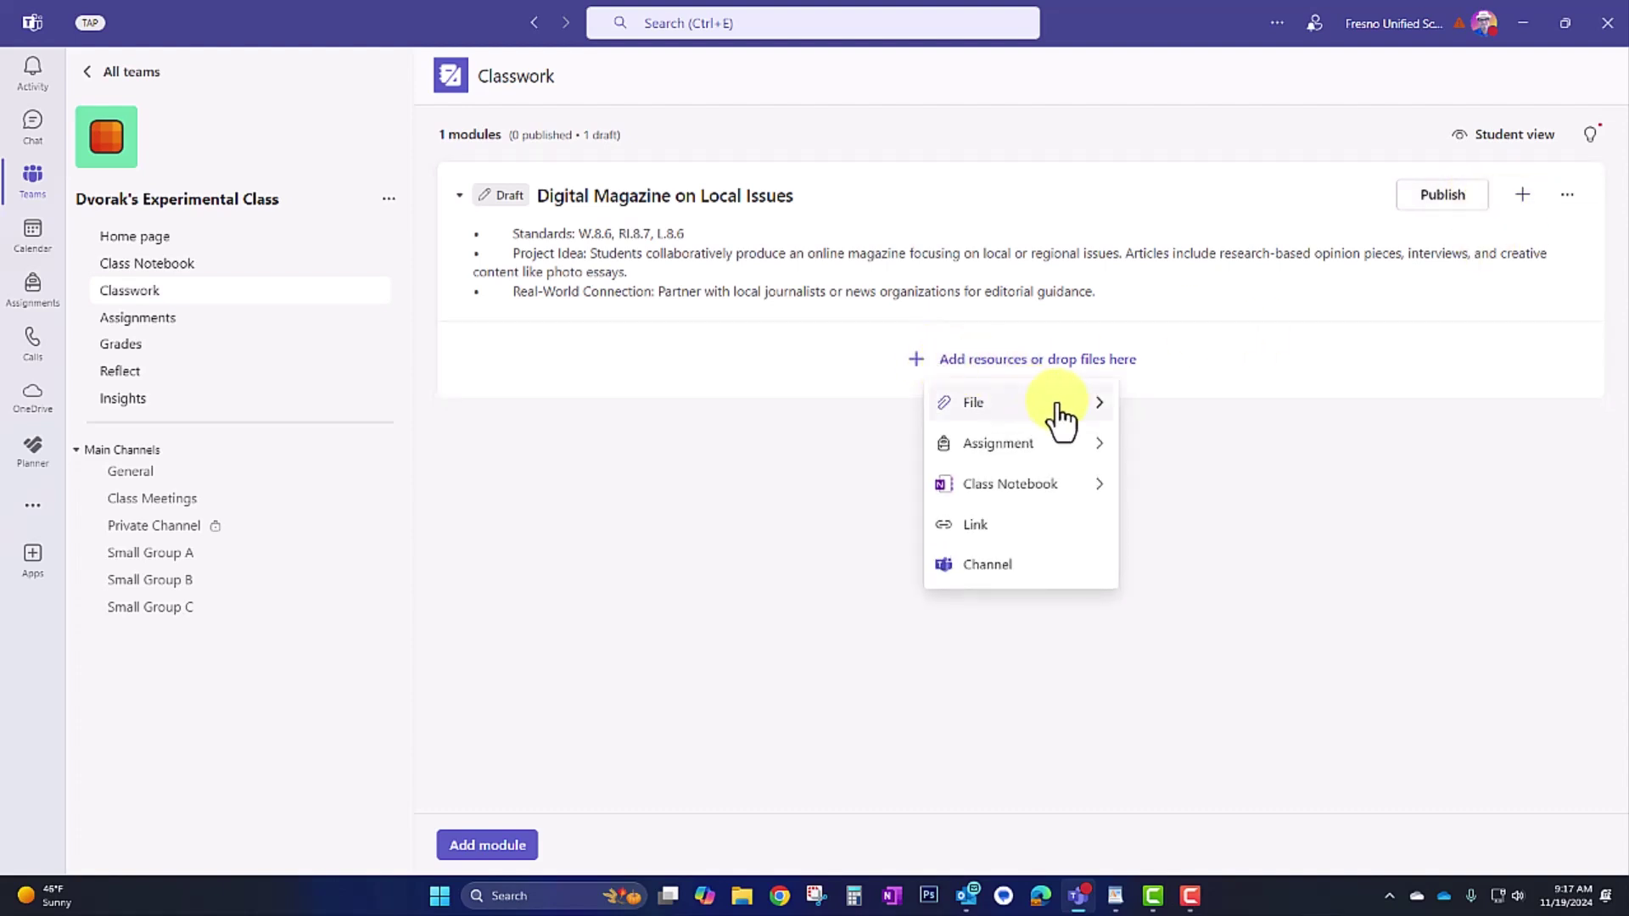
mouse_move(1079, 408)
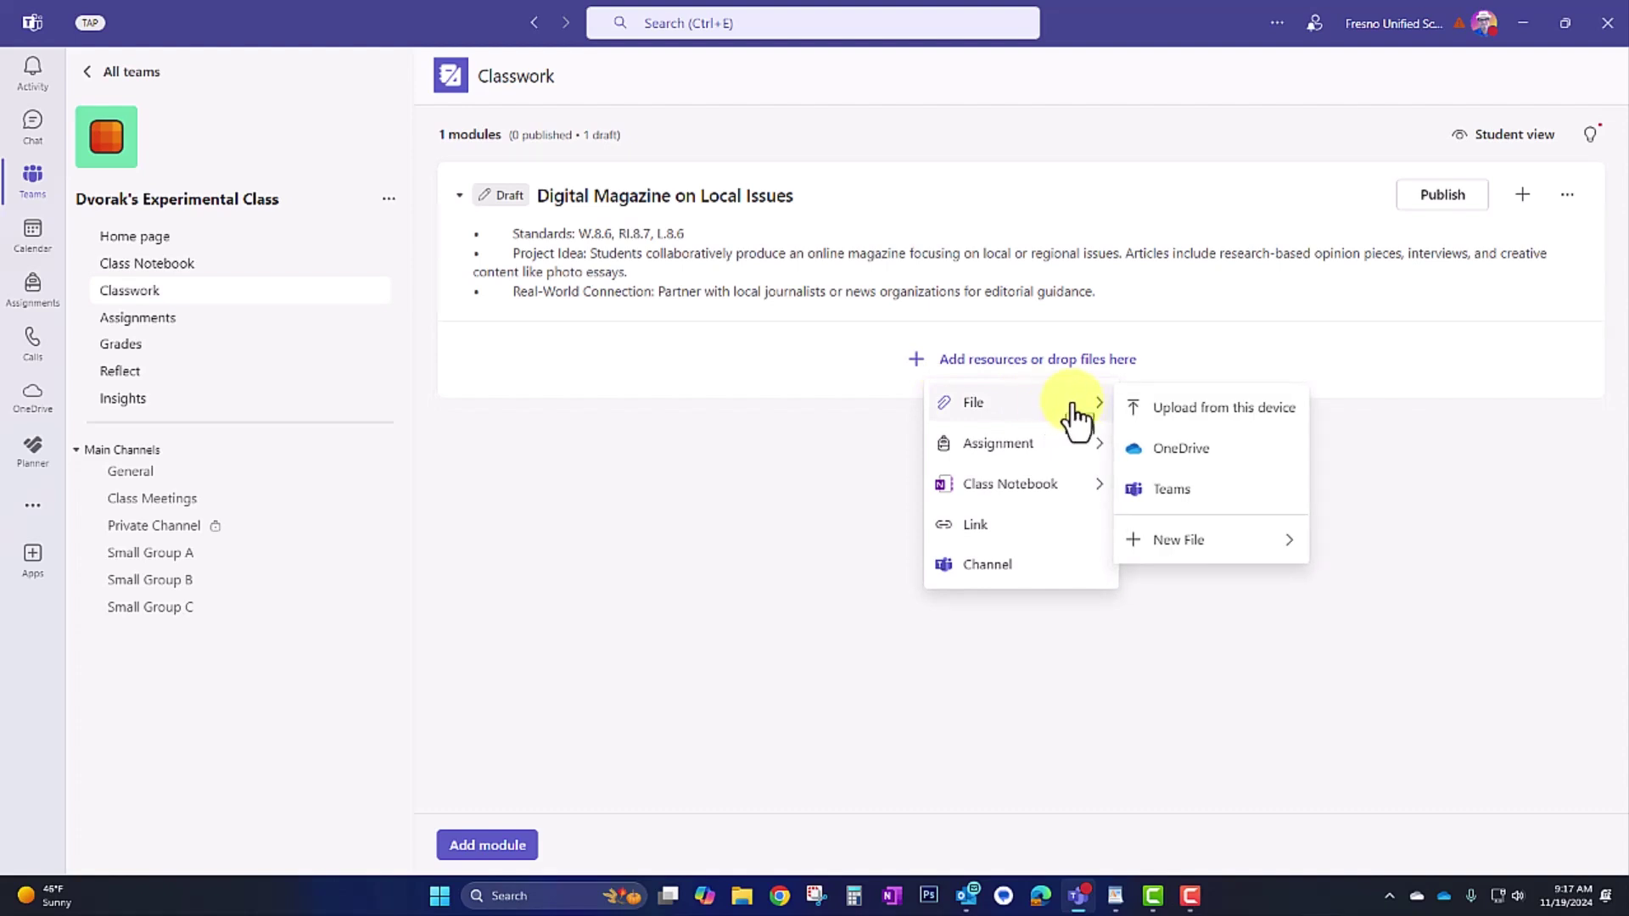
mouse_move(1067, 451)
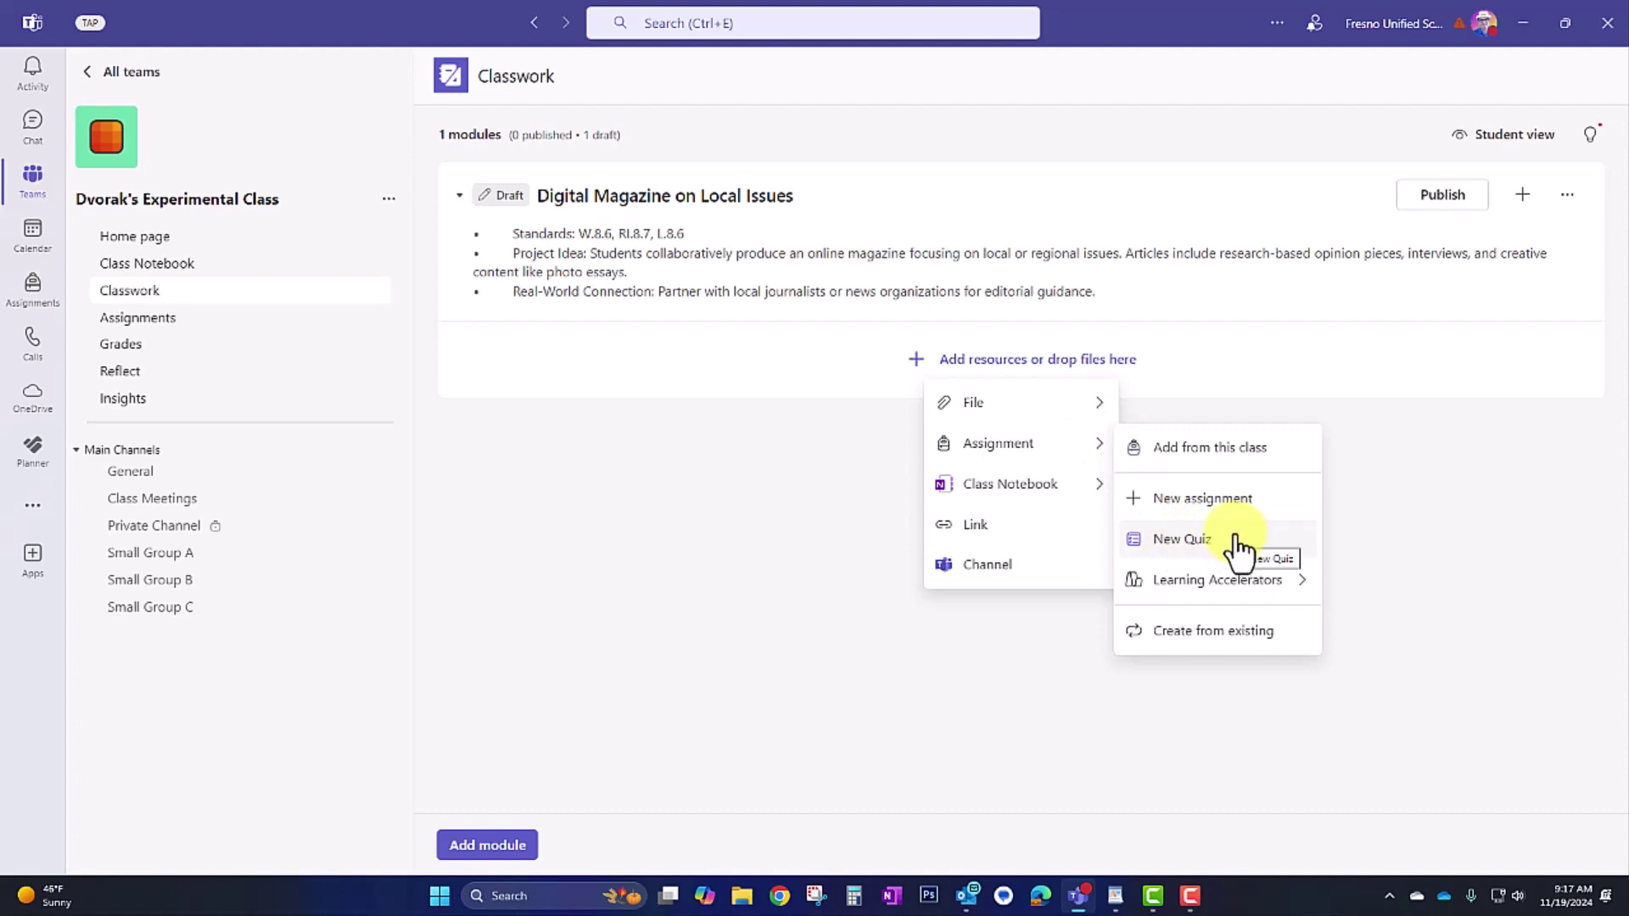
mouse_move(1080, 495)
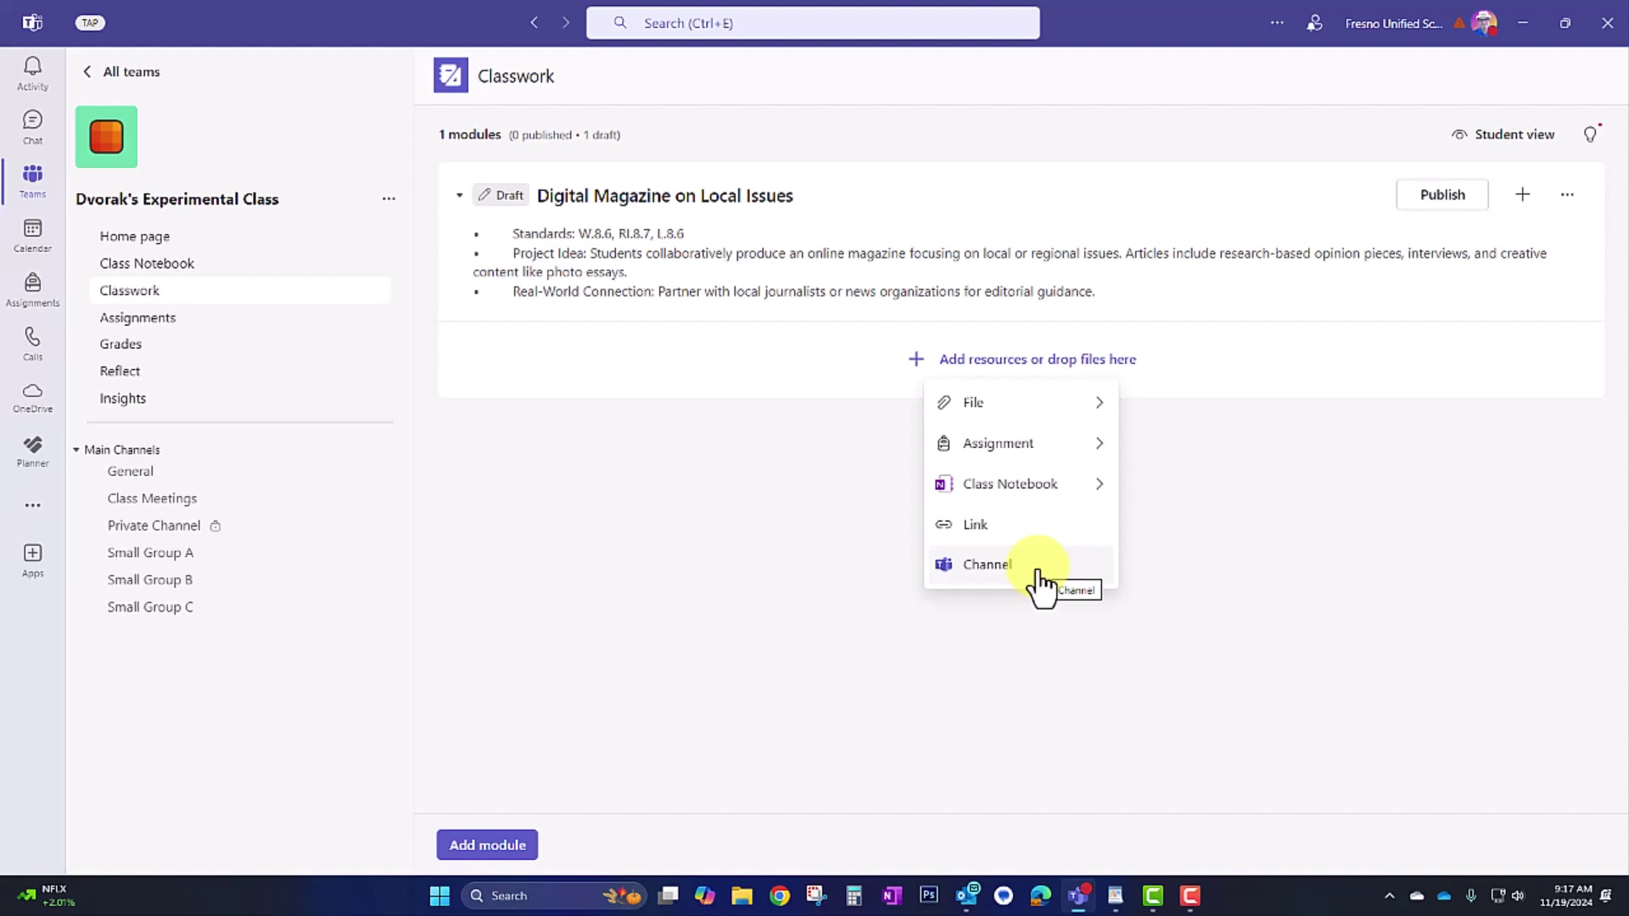
left_click(1270, 440)
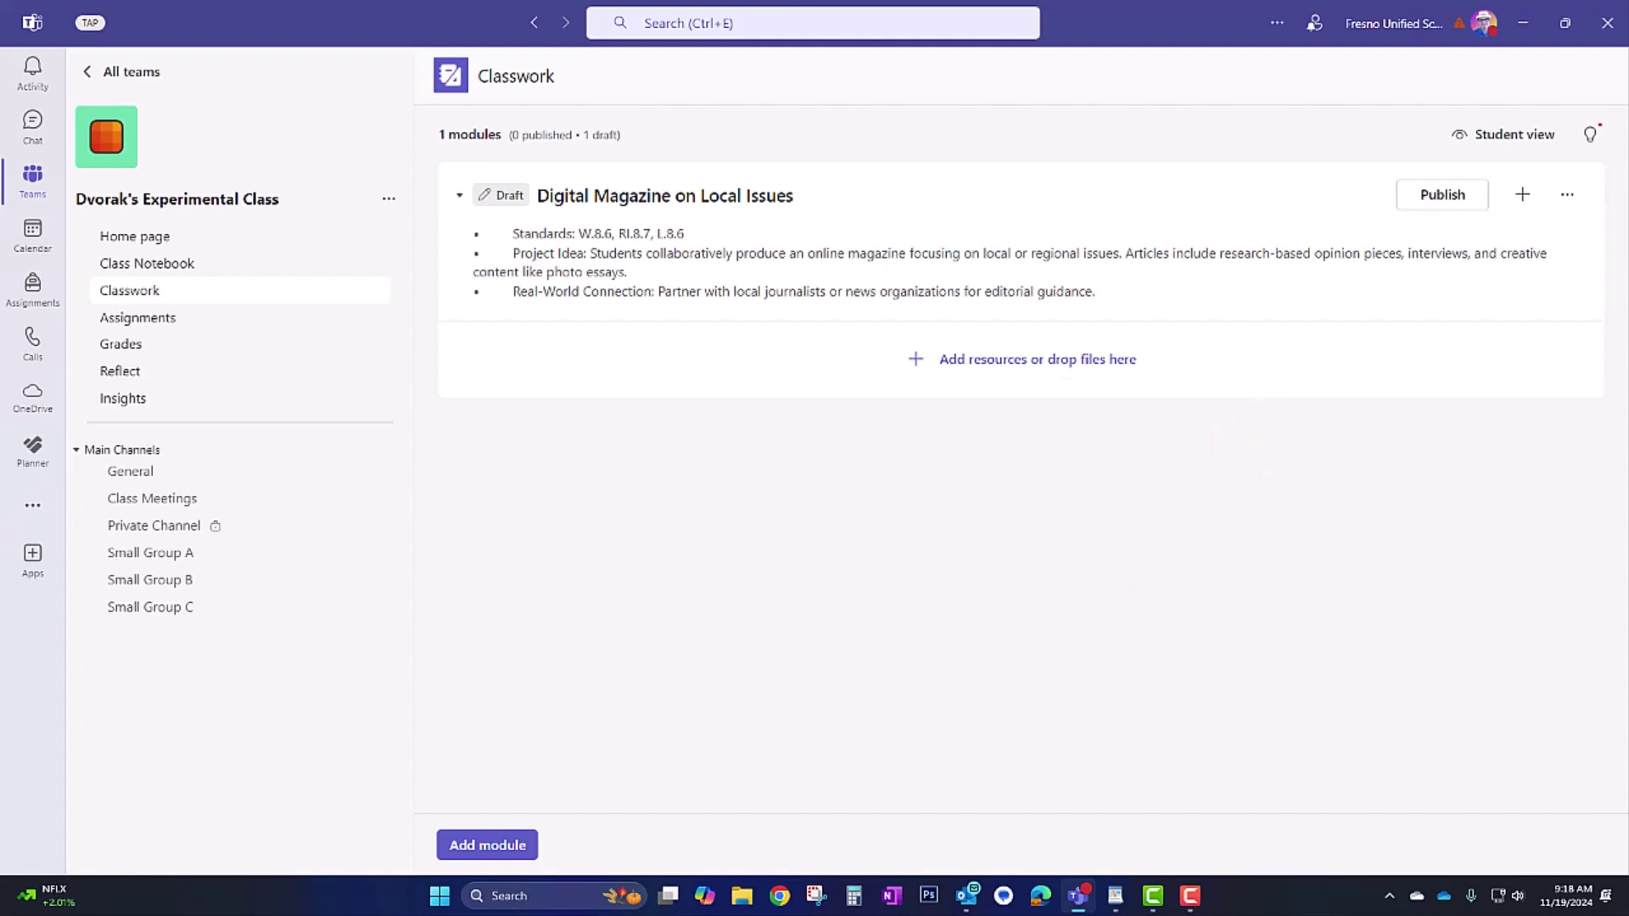
key("alt+Tab")
left_click(1191, 450)
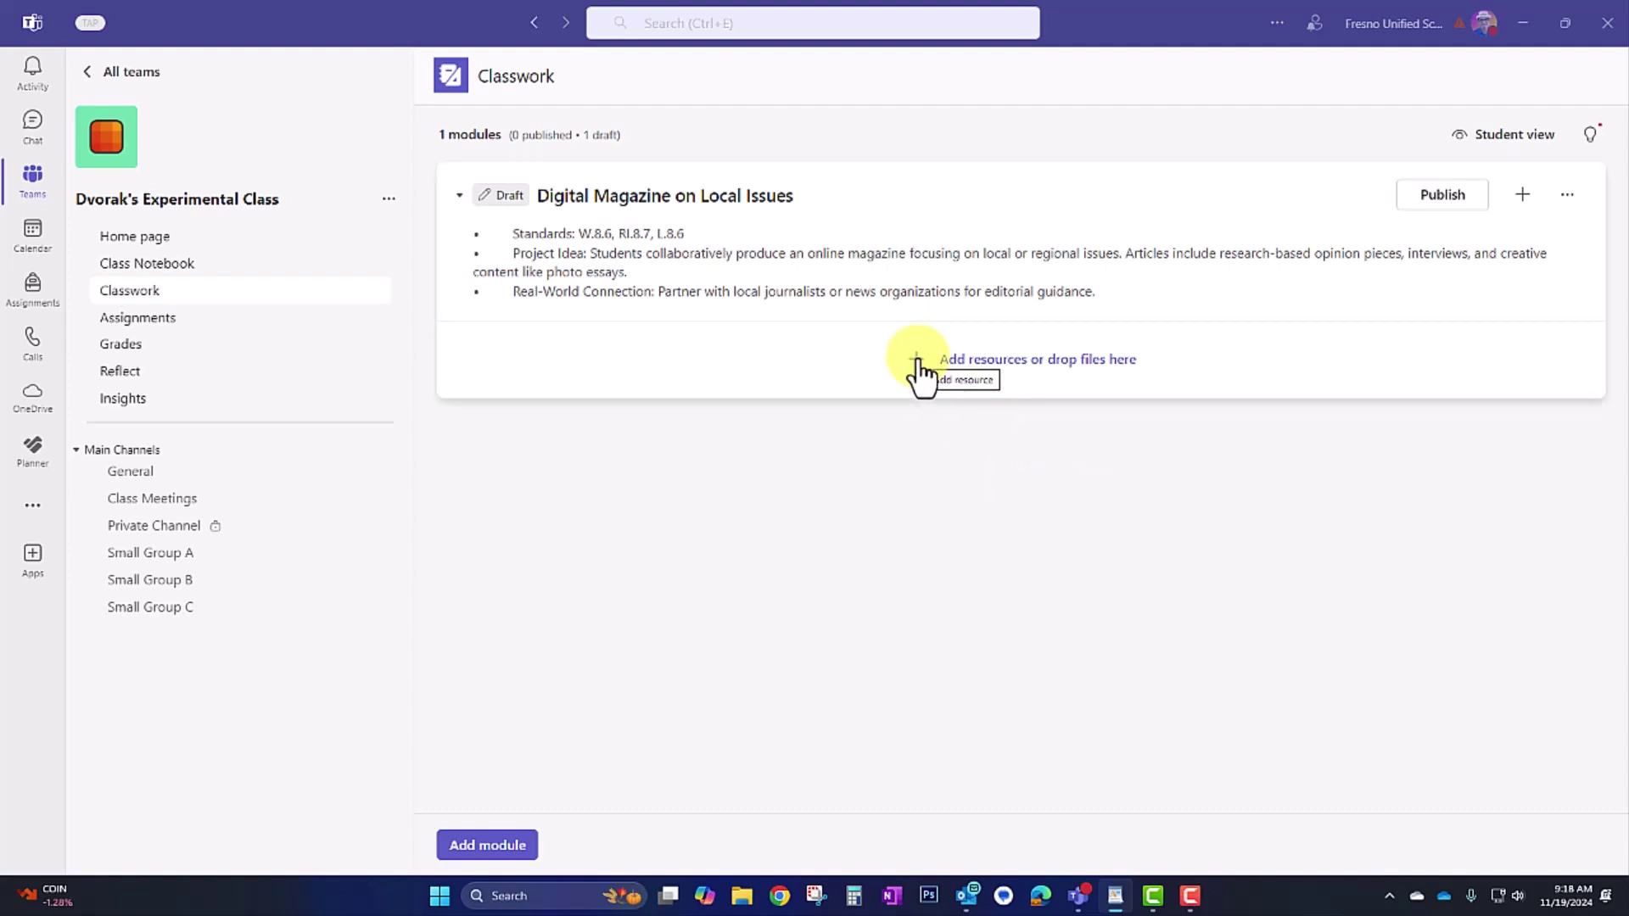
Step: Add a new Word document named "Local Issue Research" as a resource in the Digital Magazine on Local Issues module
left_click(918, 366)
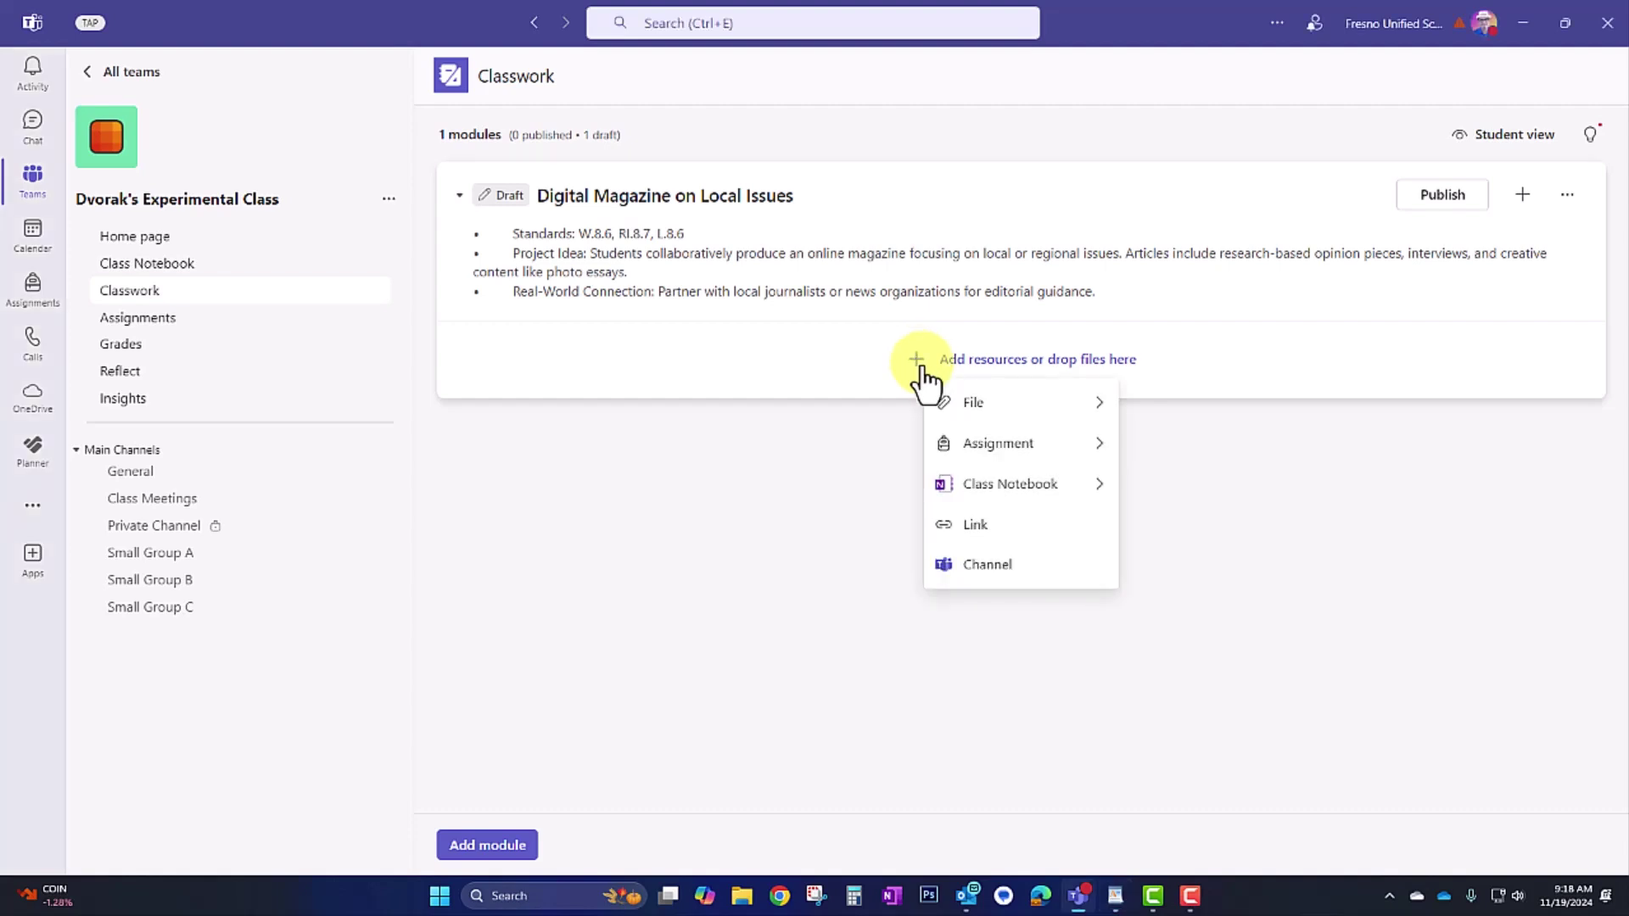
mouse_move(989, 411)
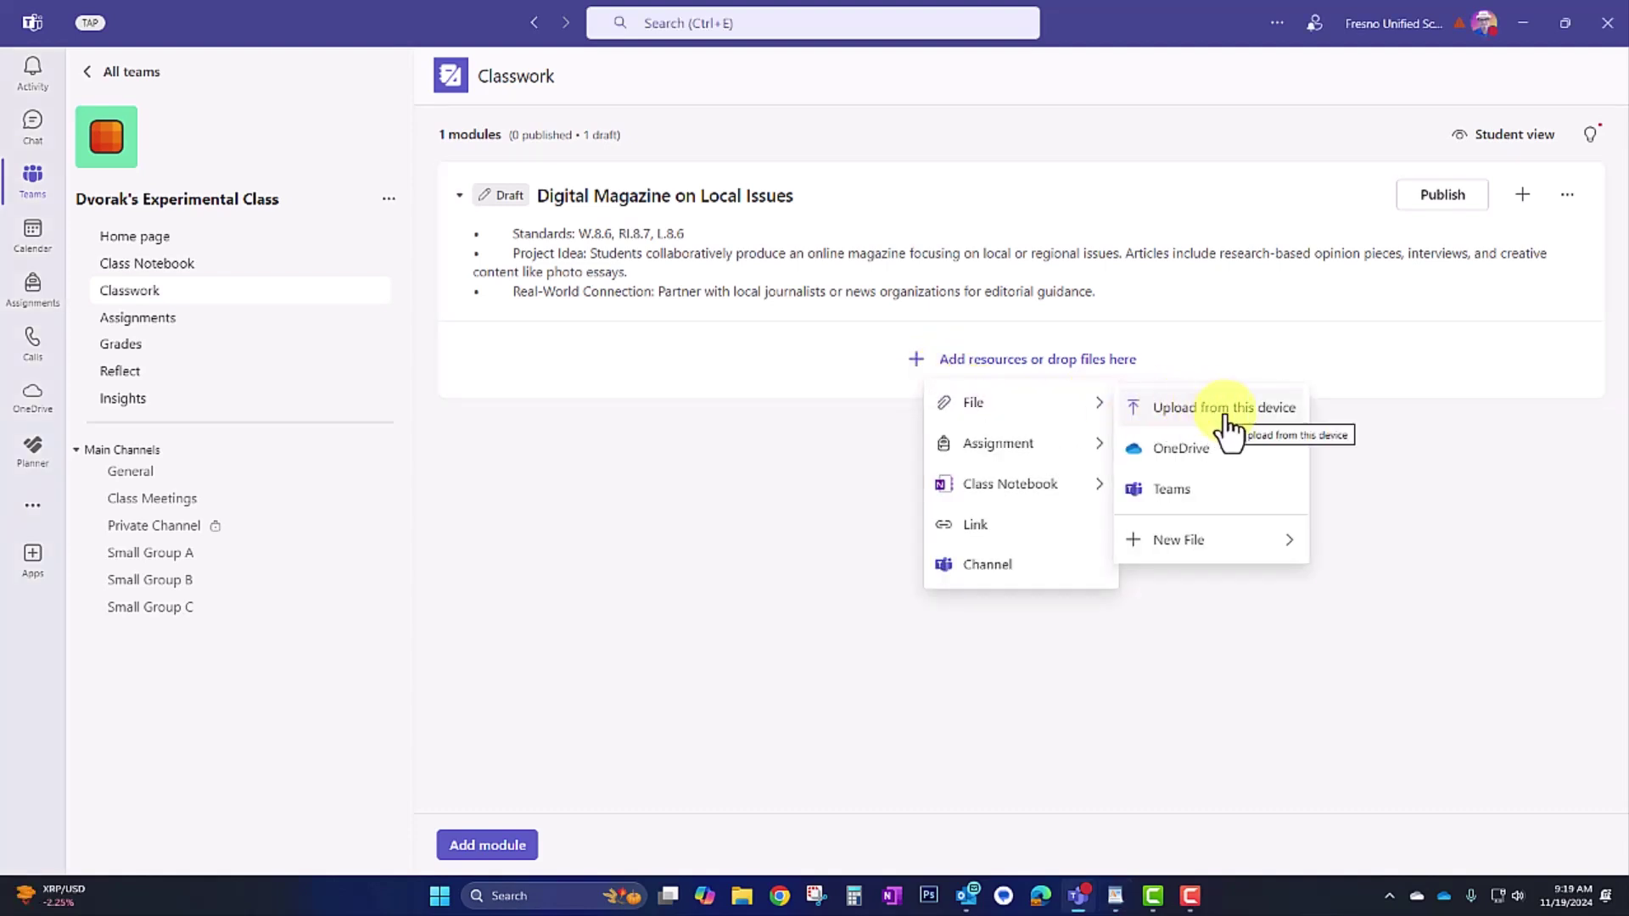
mouse_move(1247, 550)
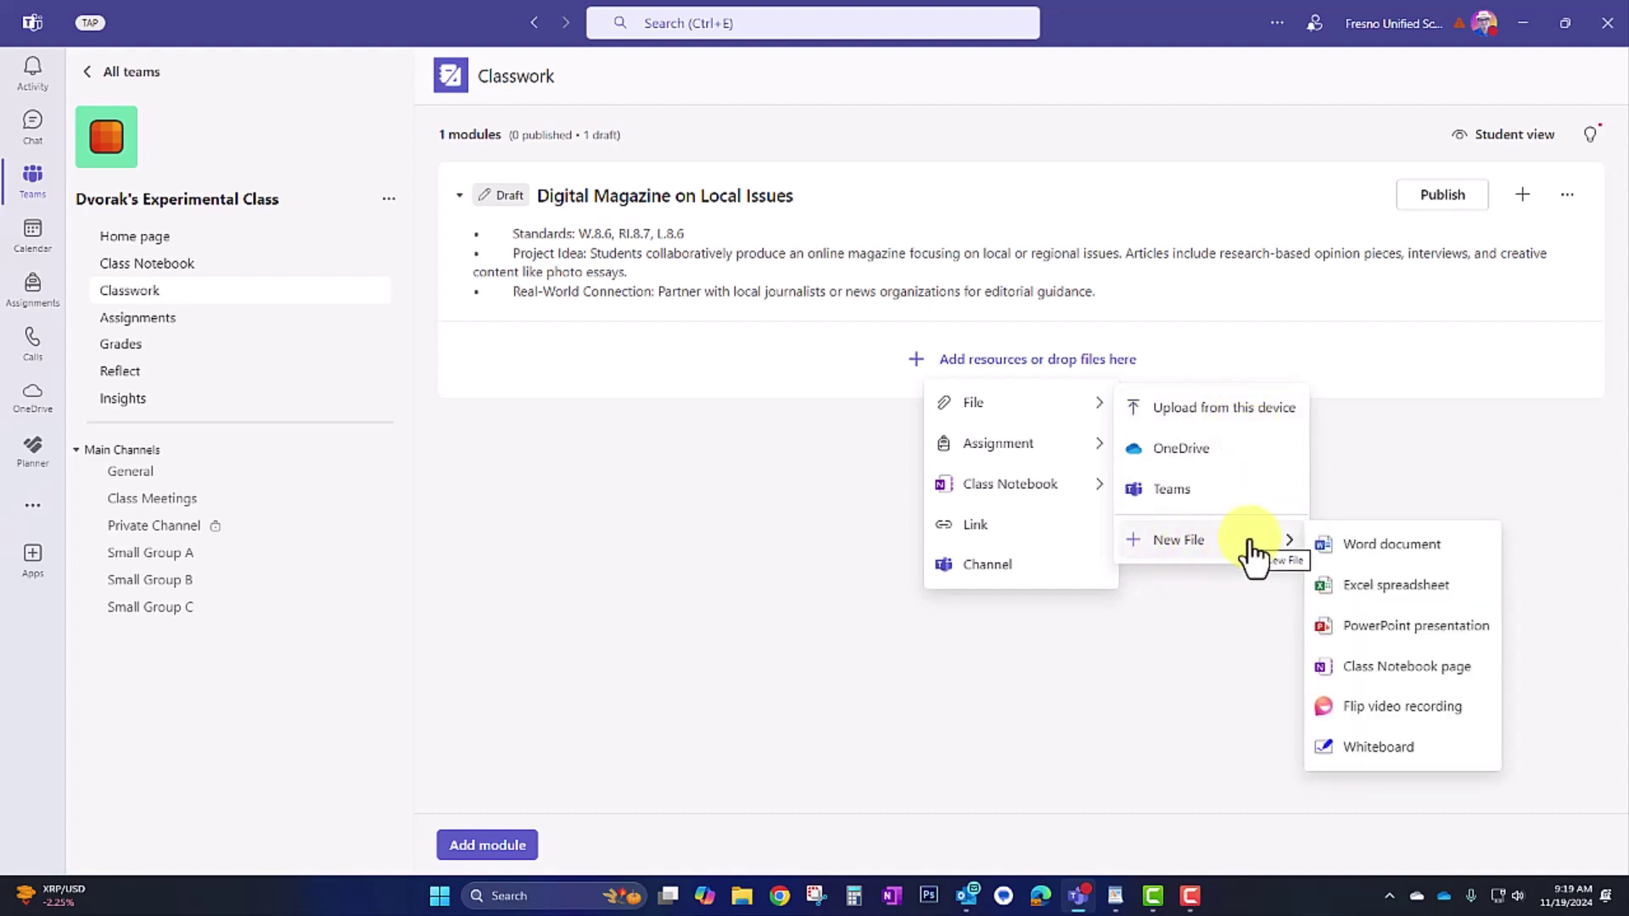
left_click(1358, 544)
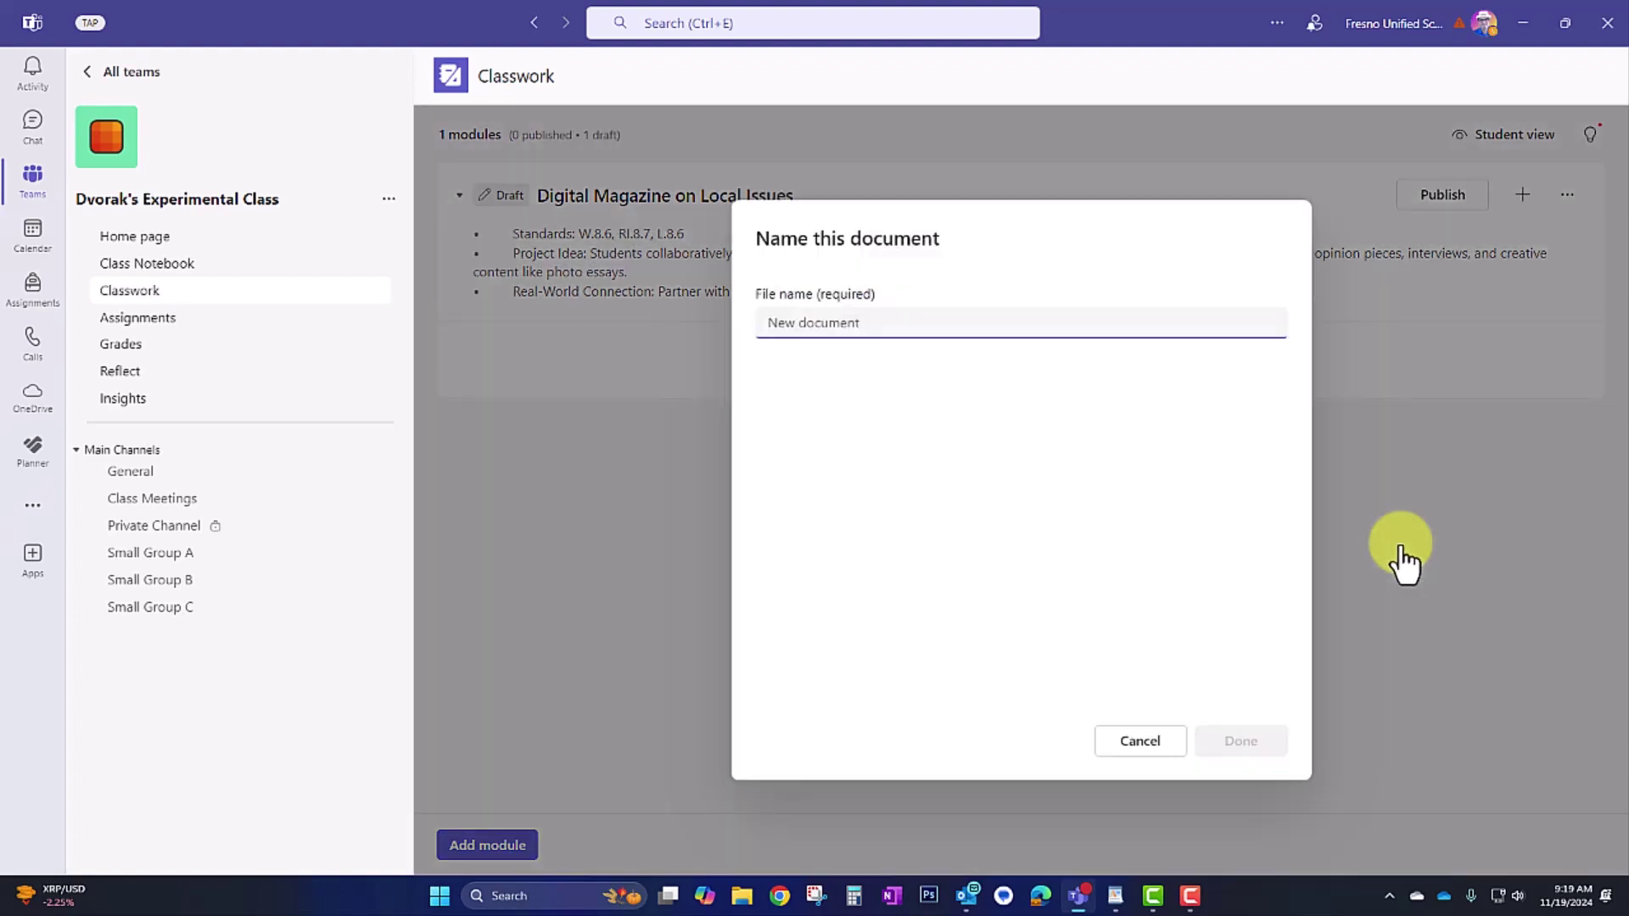
type("Local Issue Research")
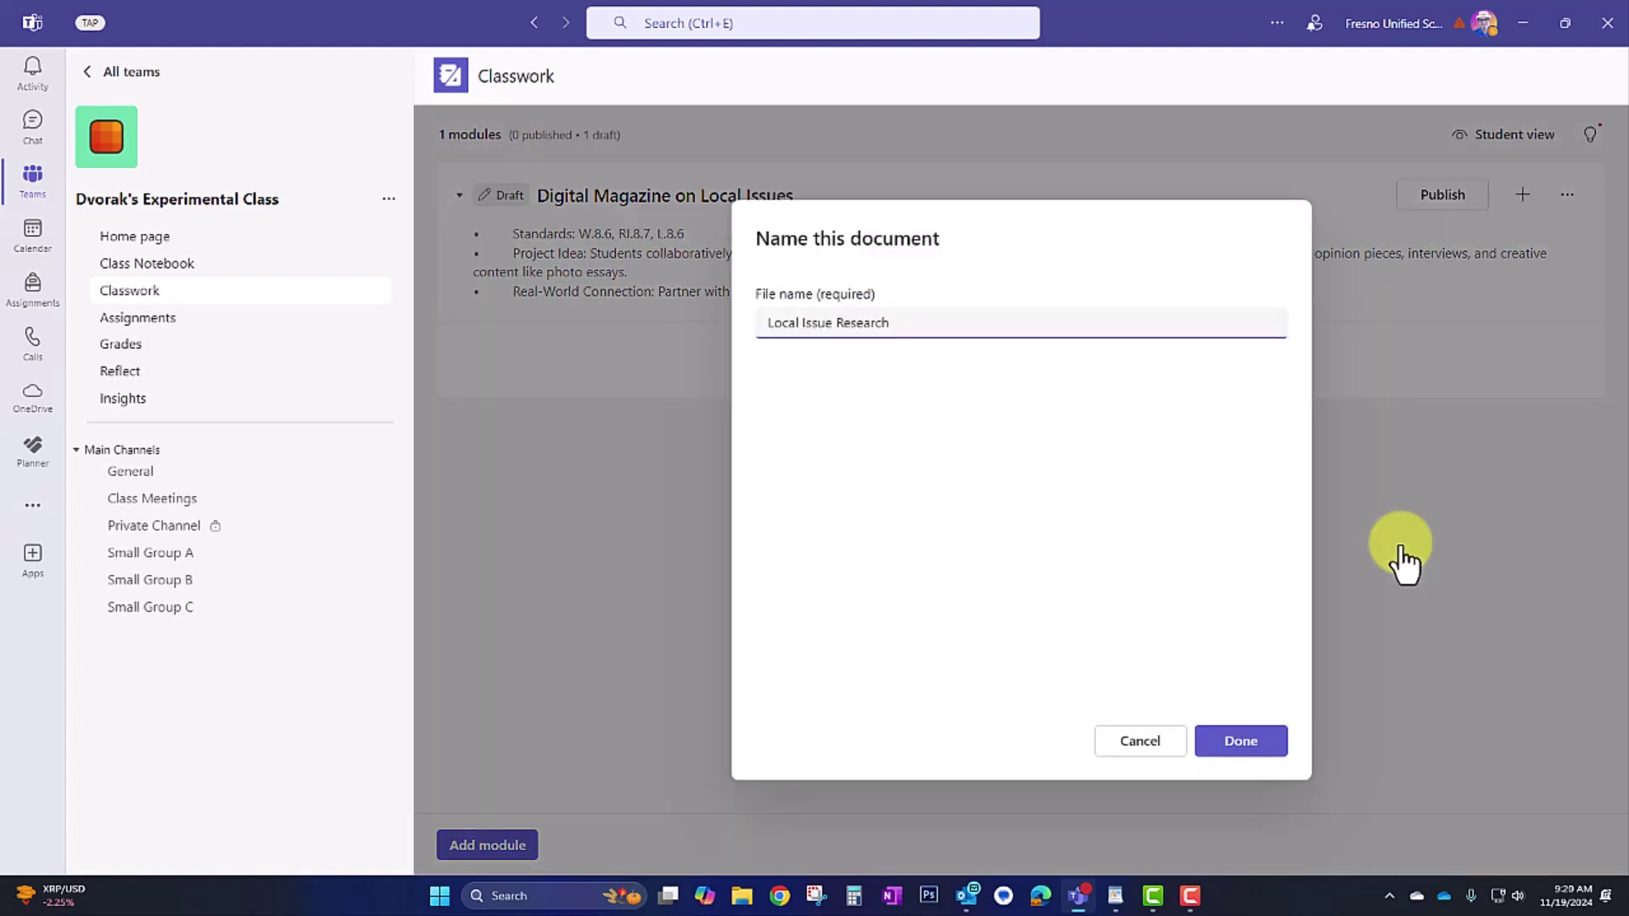
left_click(1230, 747)
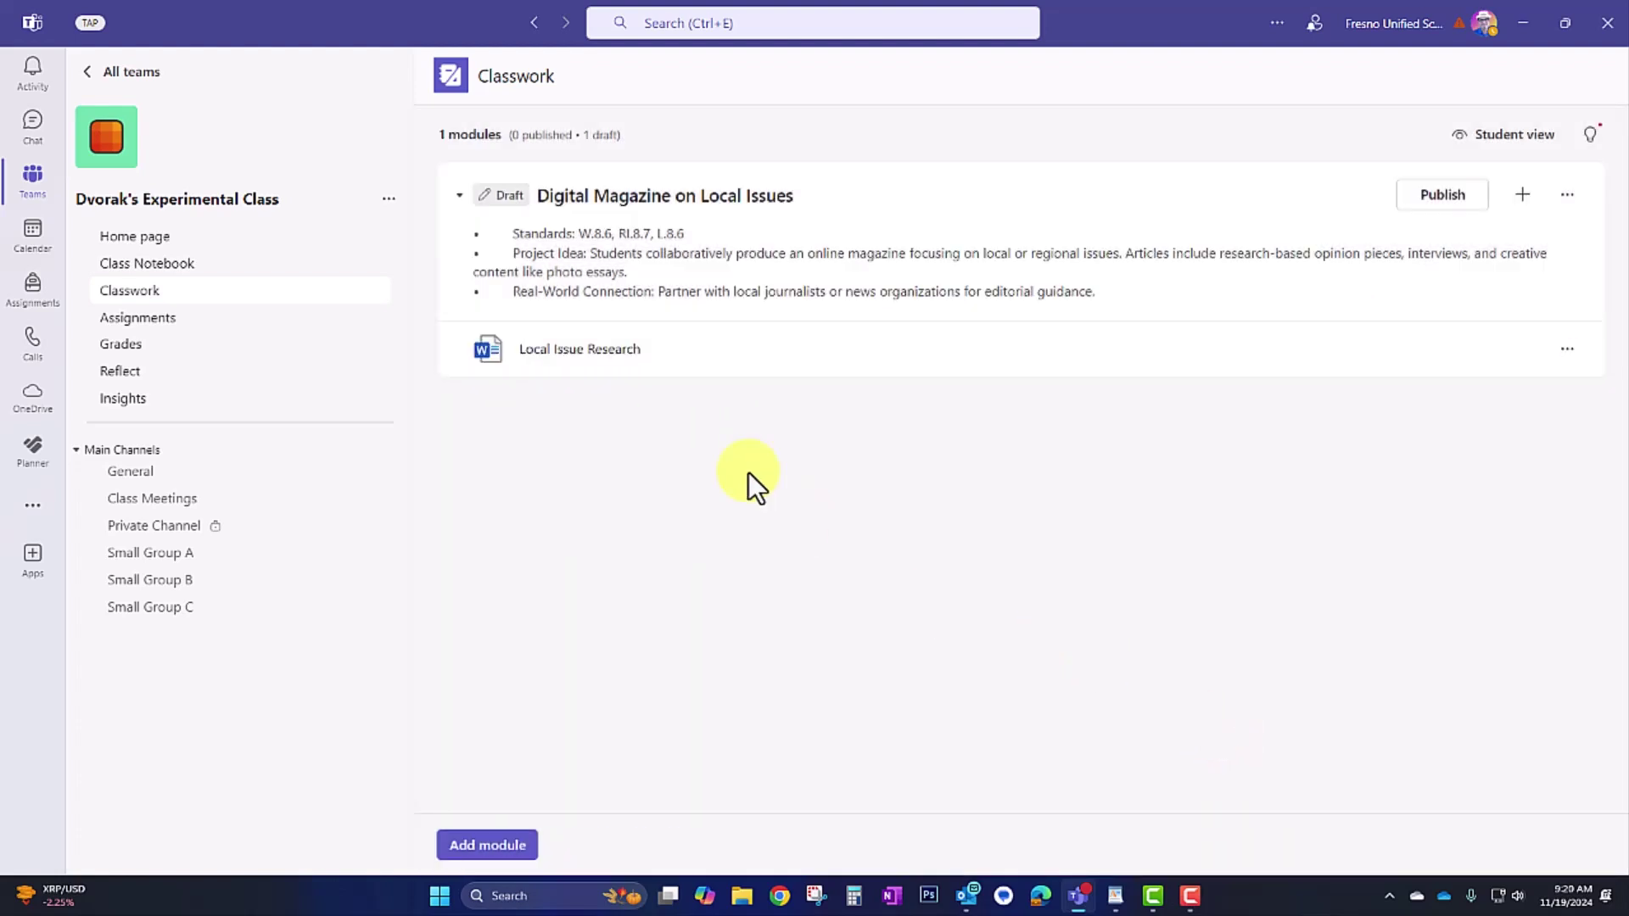
Step: Check the Local Issue Research resource's options, view the campus research instructions in the document, and close it
left_click(1566, 350)
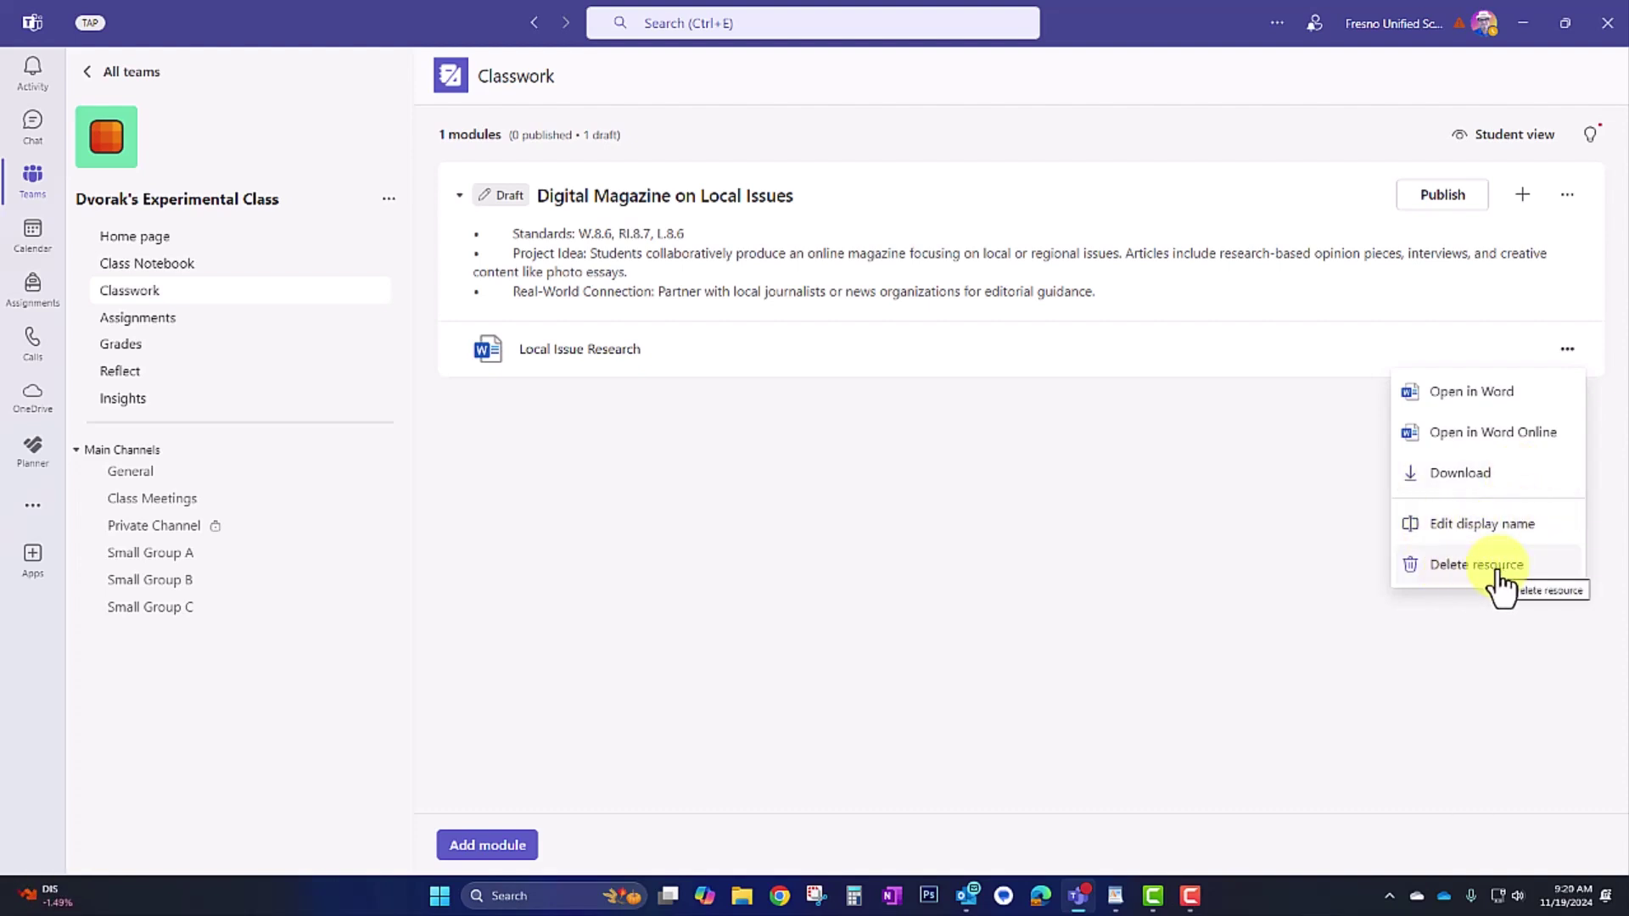
left_click(679, 449)
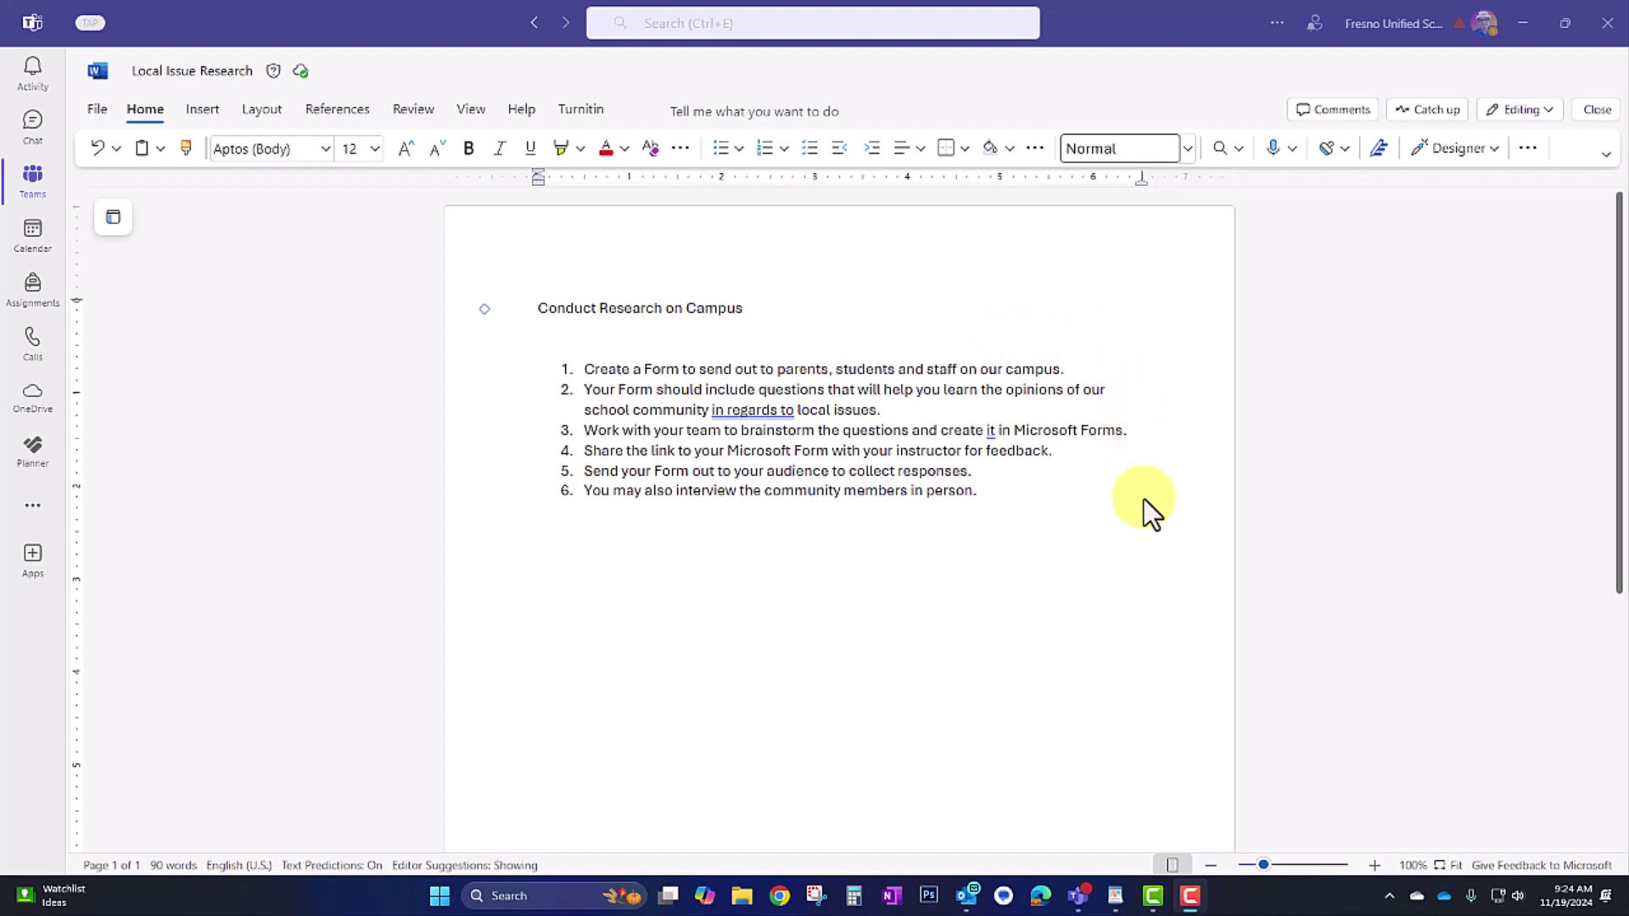
left_click(1599, 112)
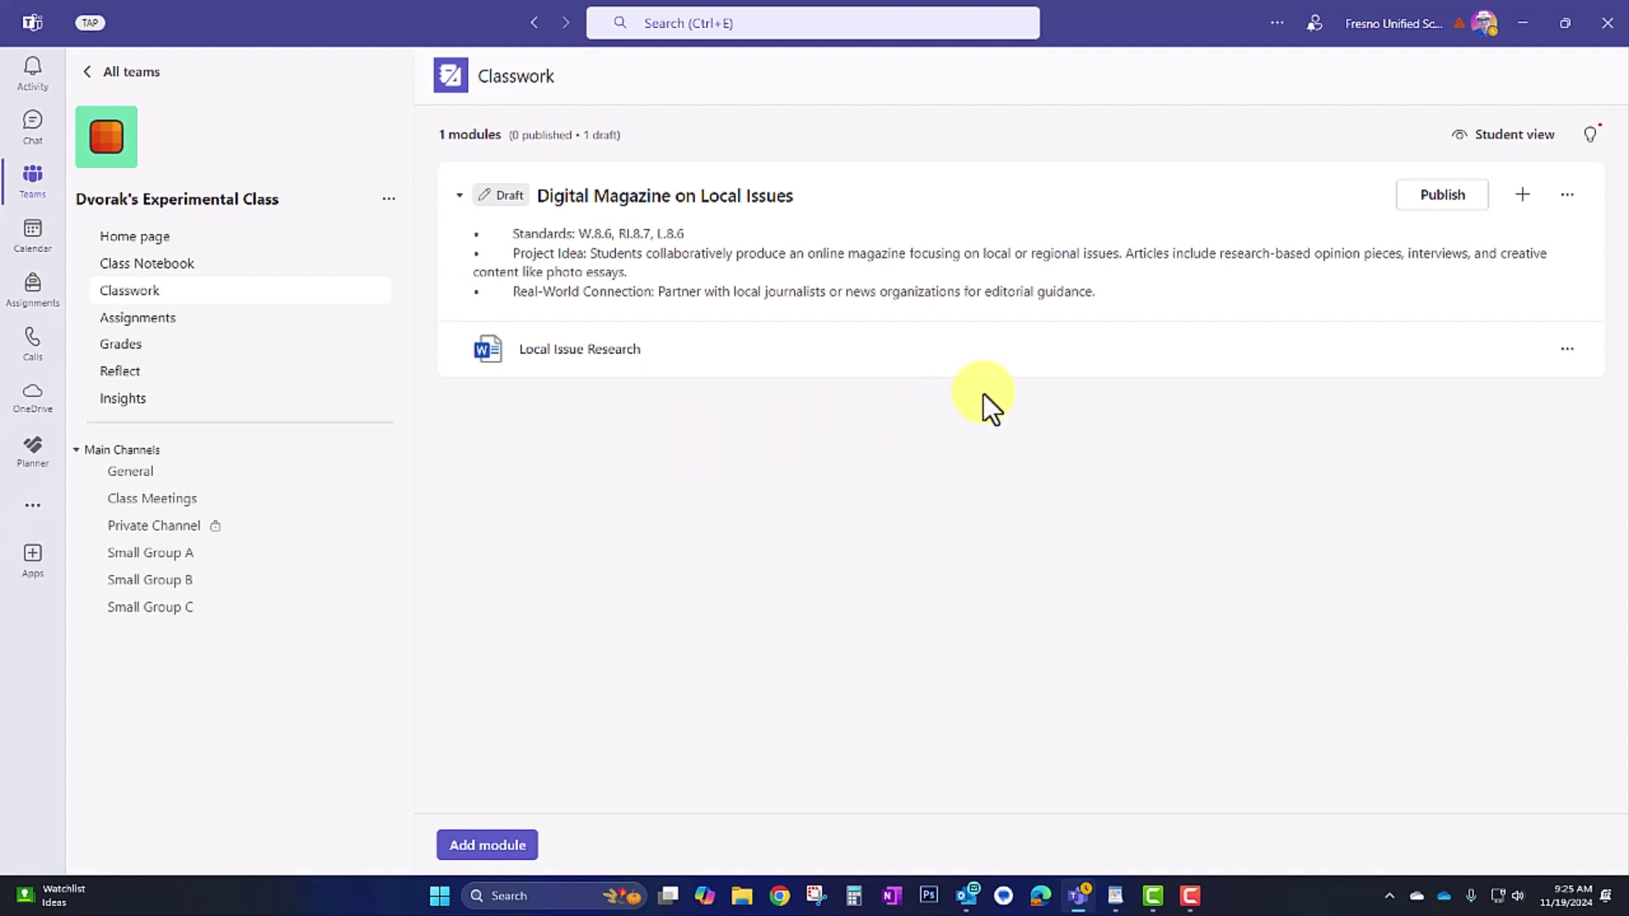
Step: Create a new assignment in the module titled "Analyze your Research Data" with numbered instructions for analyzing, summarizing and uploading the data in Excel
left_click(1524, 204)
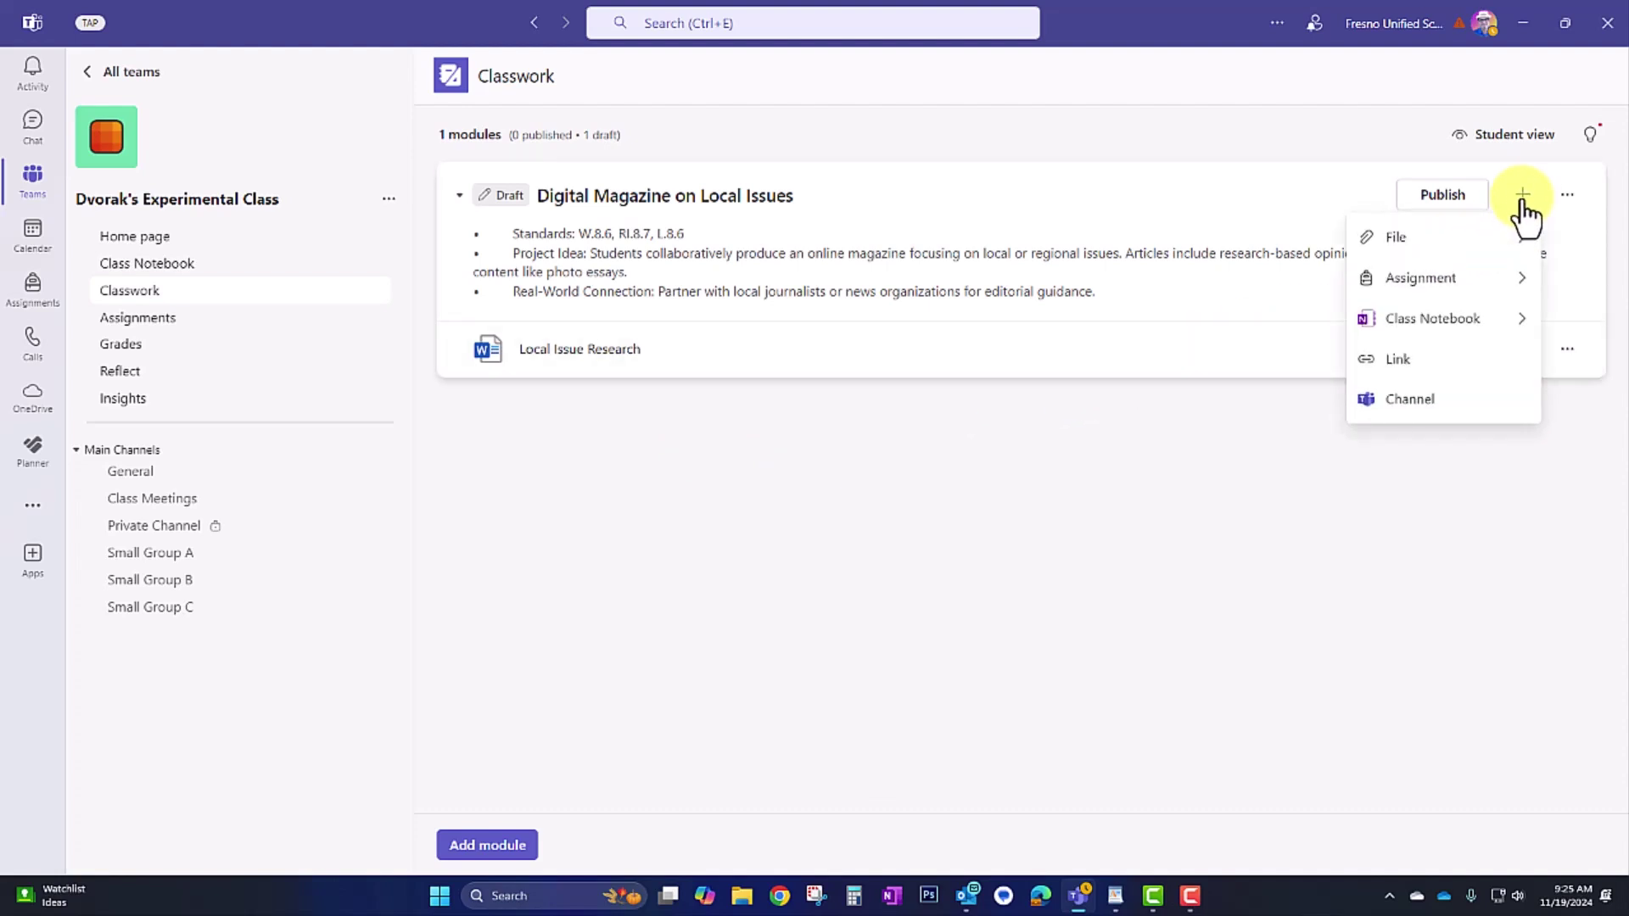
mouse_move(1489, 291)
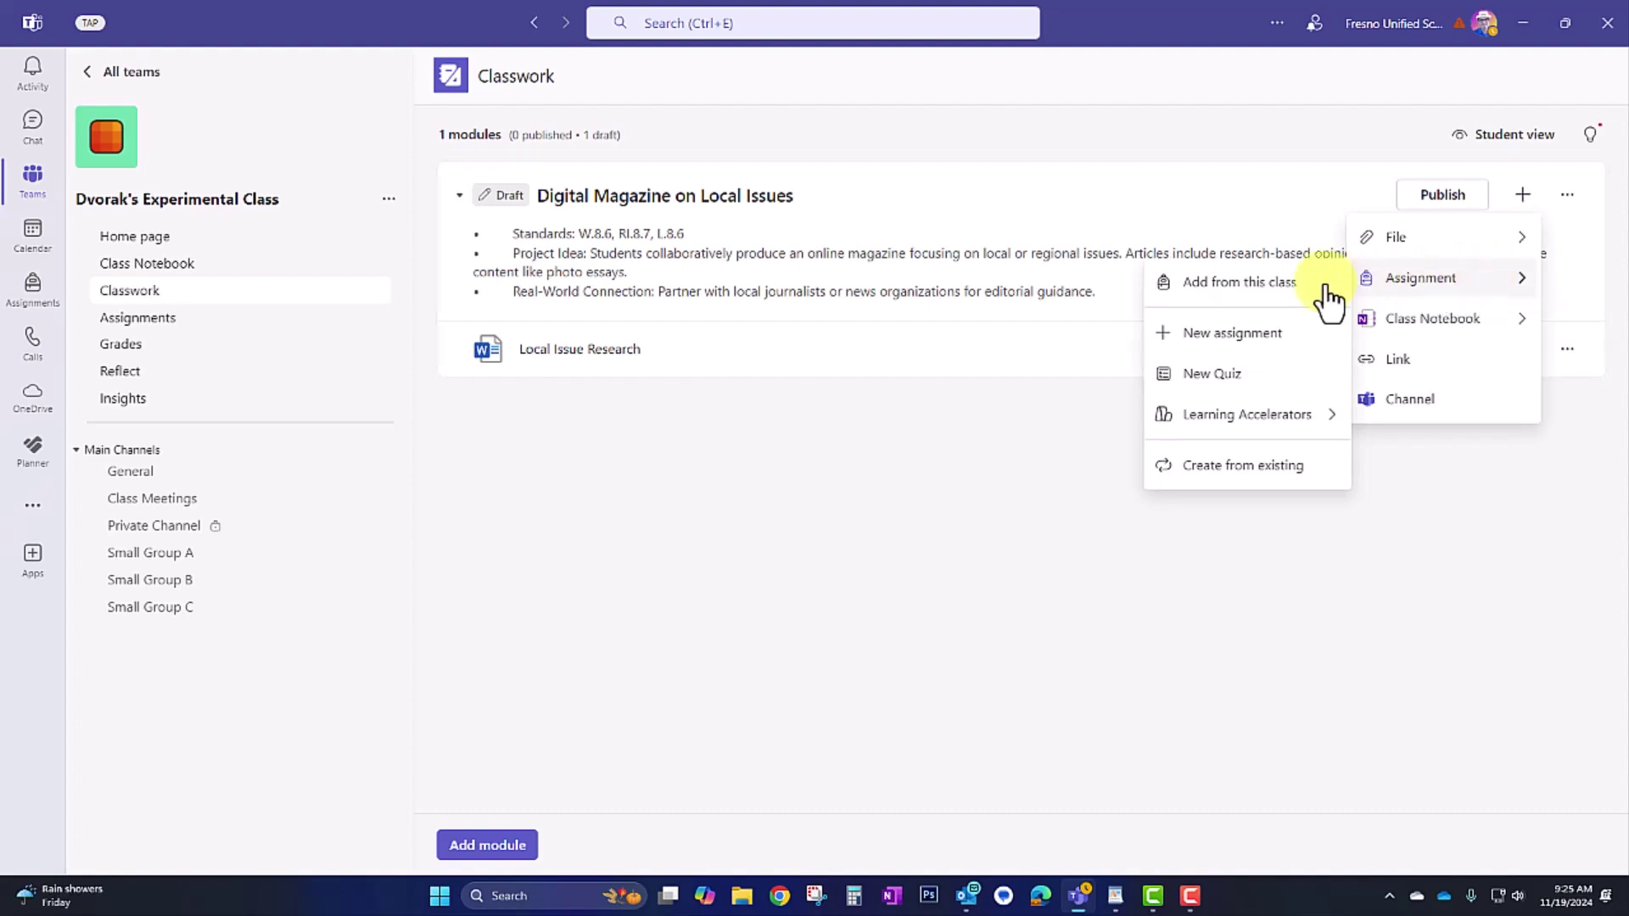
left_click(1296, 347)
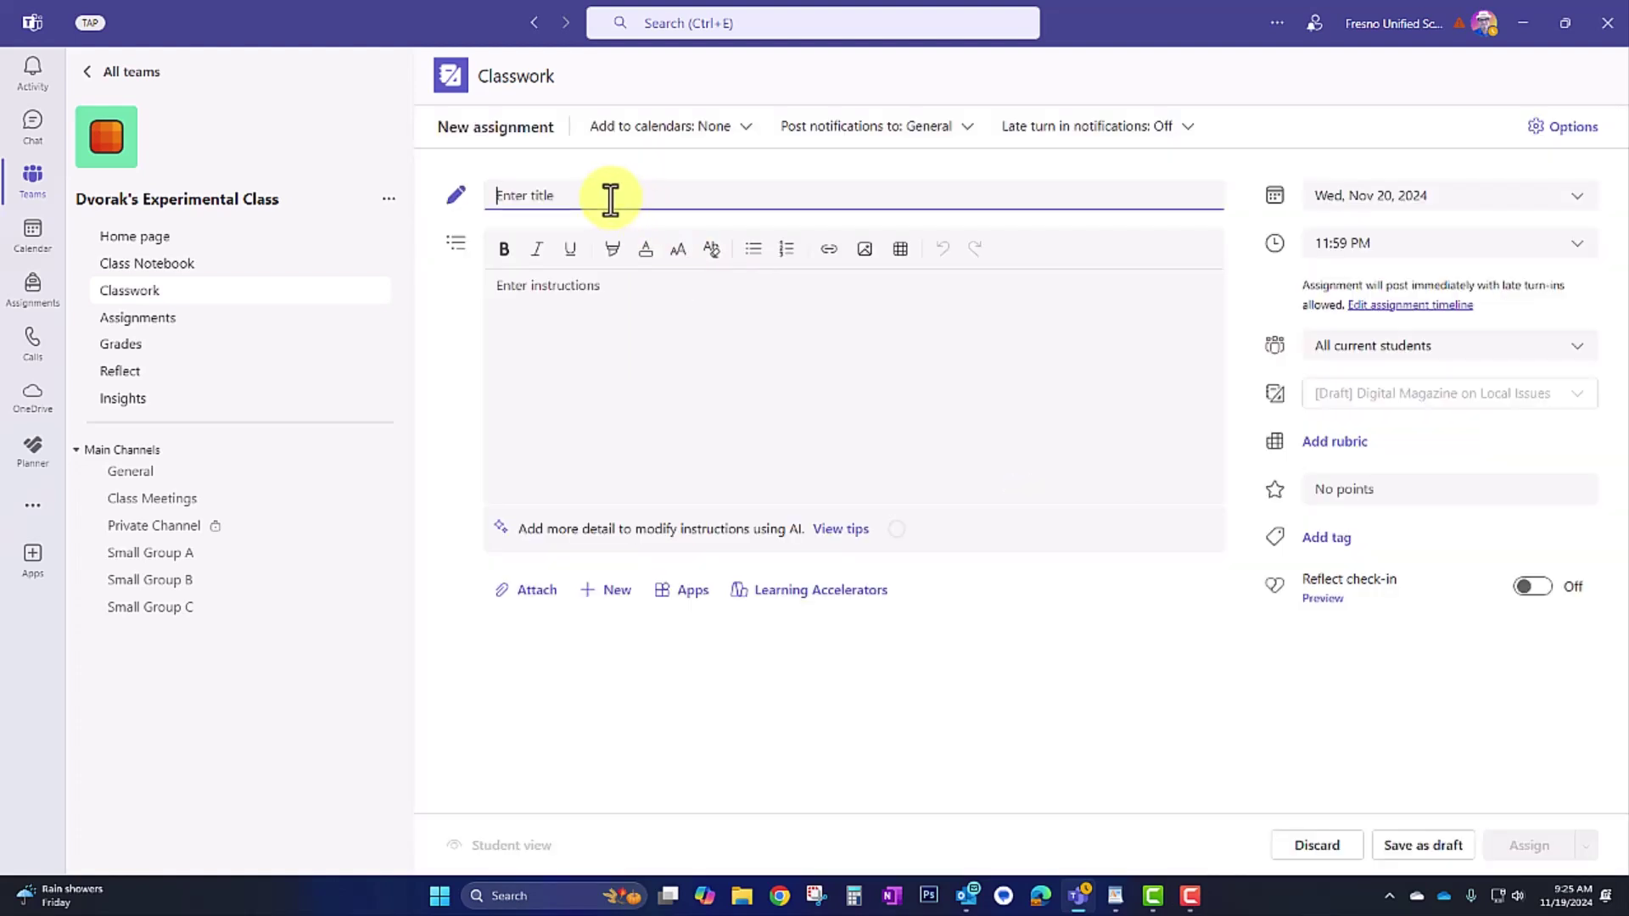
type("Analyze your Research Data")
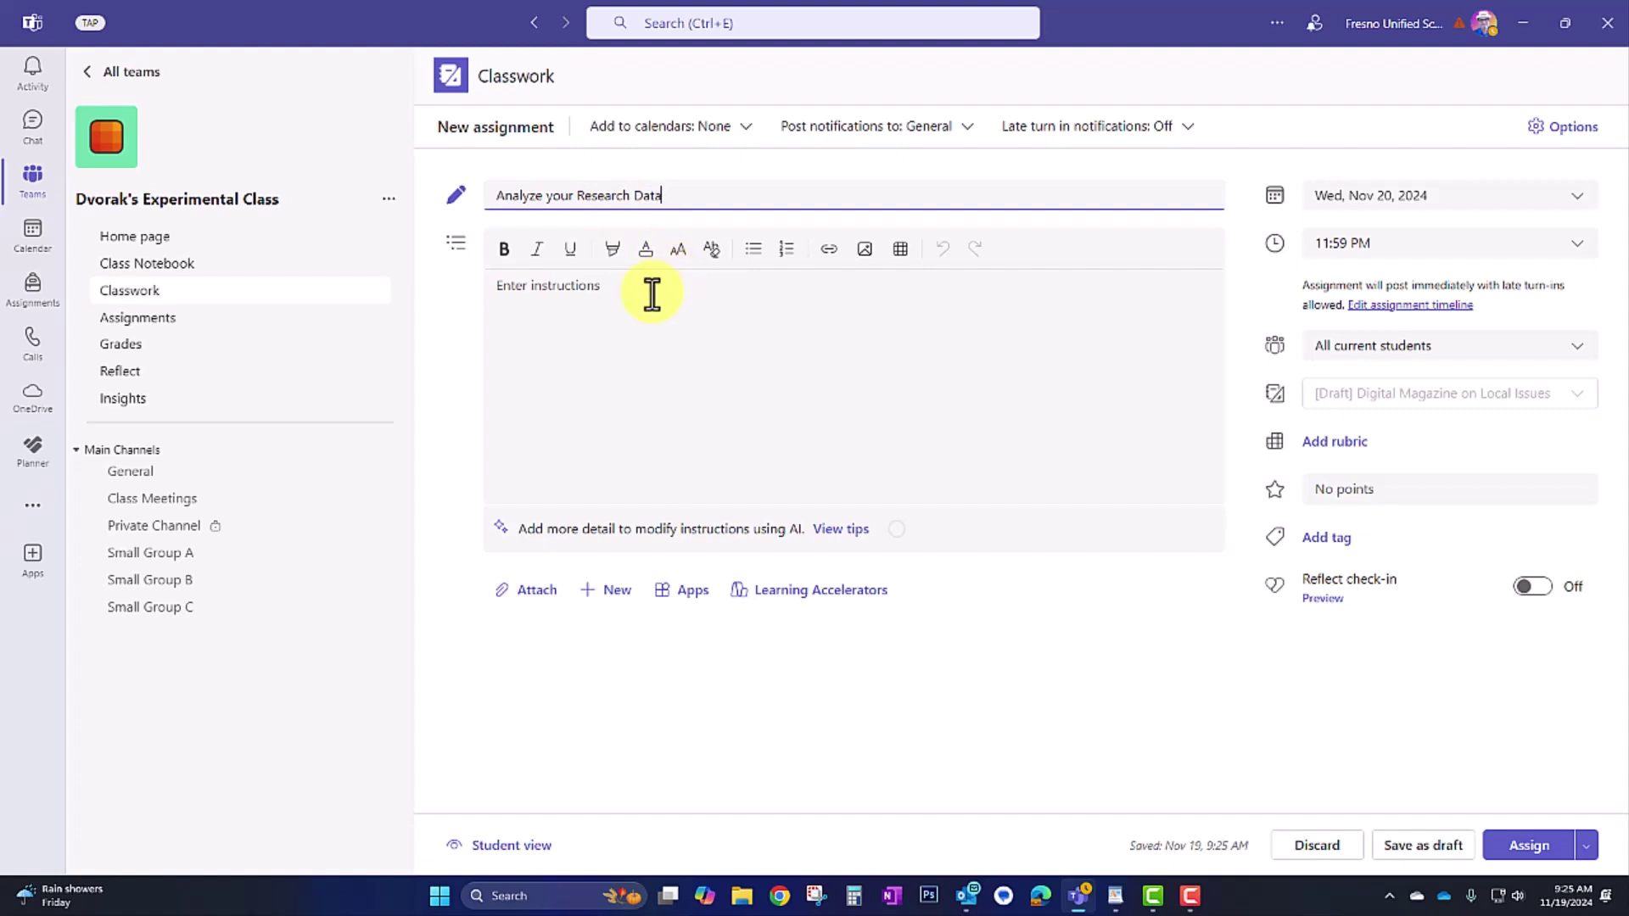
left_click(652, 294)
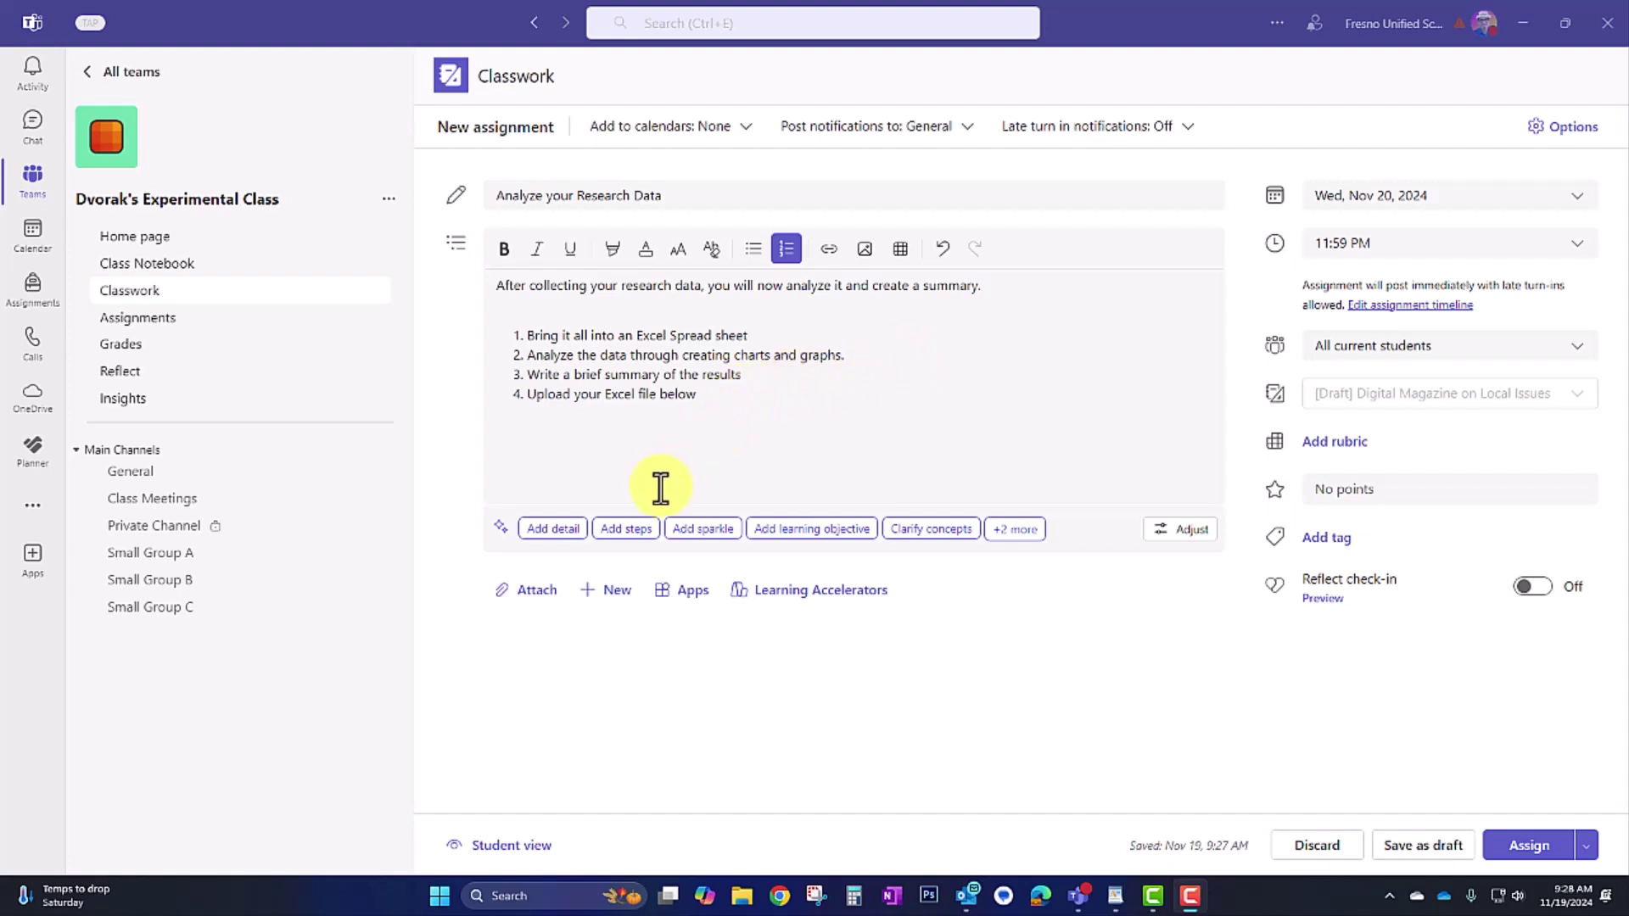
Step: Review the attachment sources, give the assignment 5 points with a Reflect check-in, and assign it with a Nov 29 due date
left_click(508, 599)
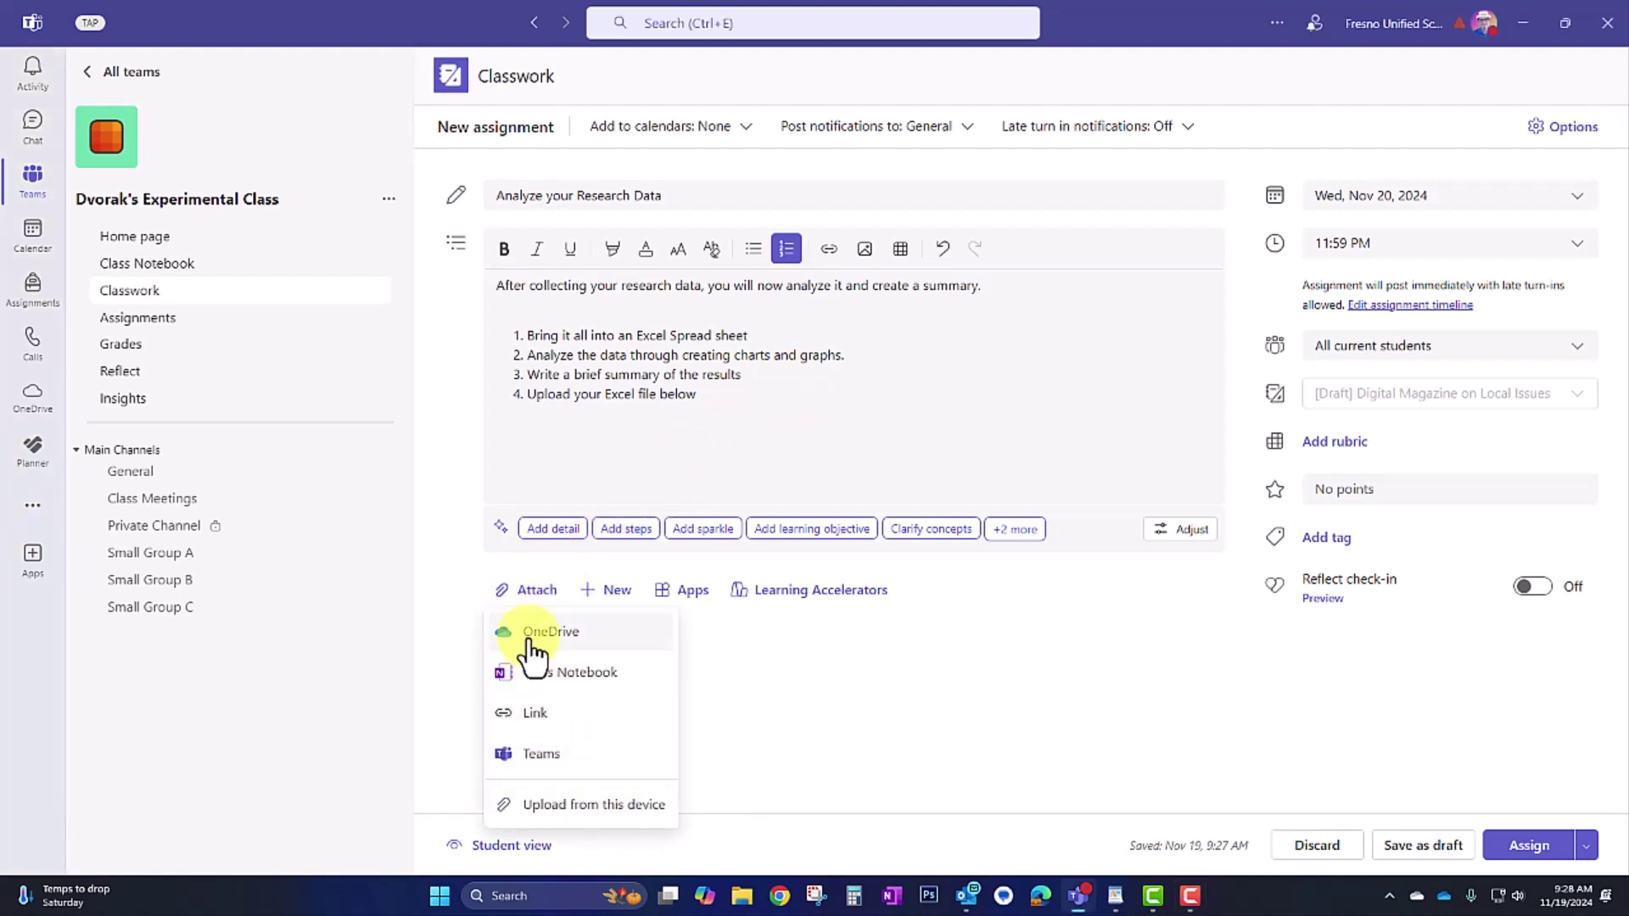
left_click(440, 593)
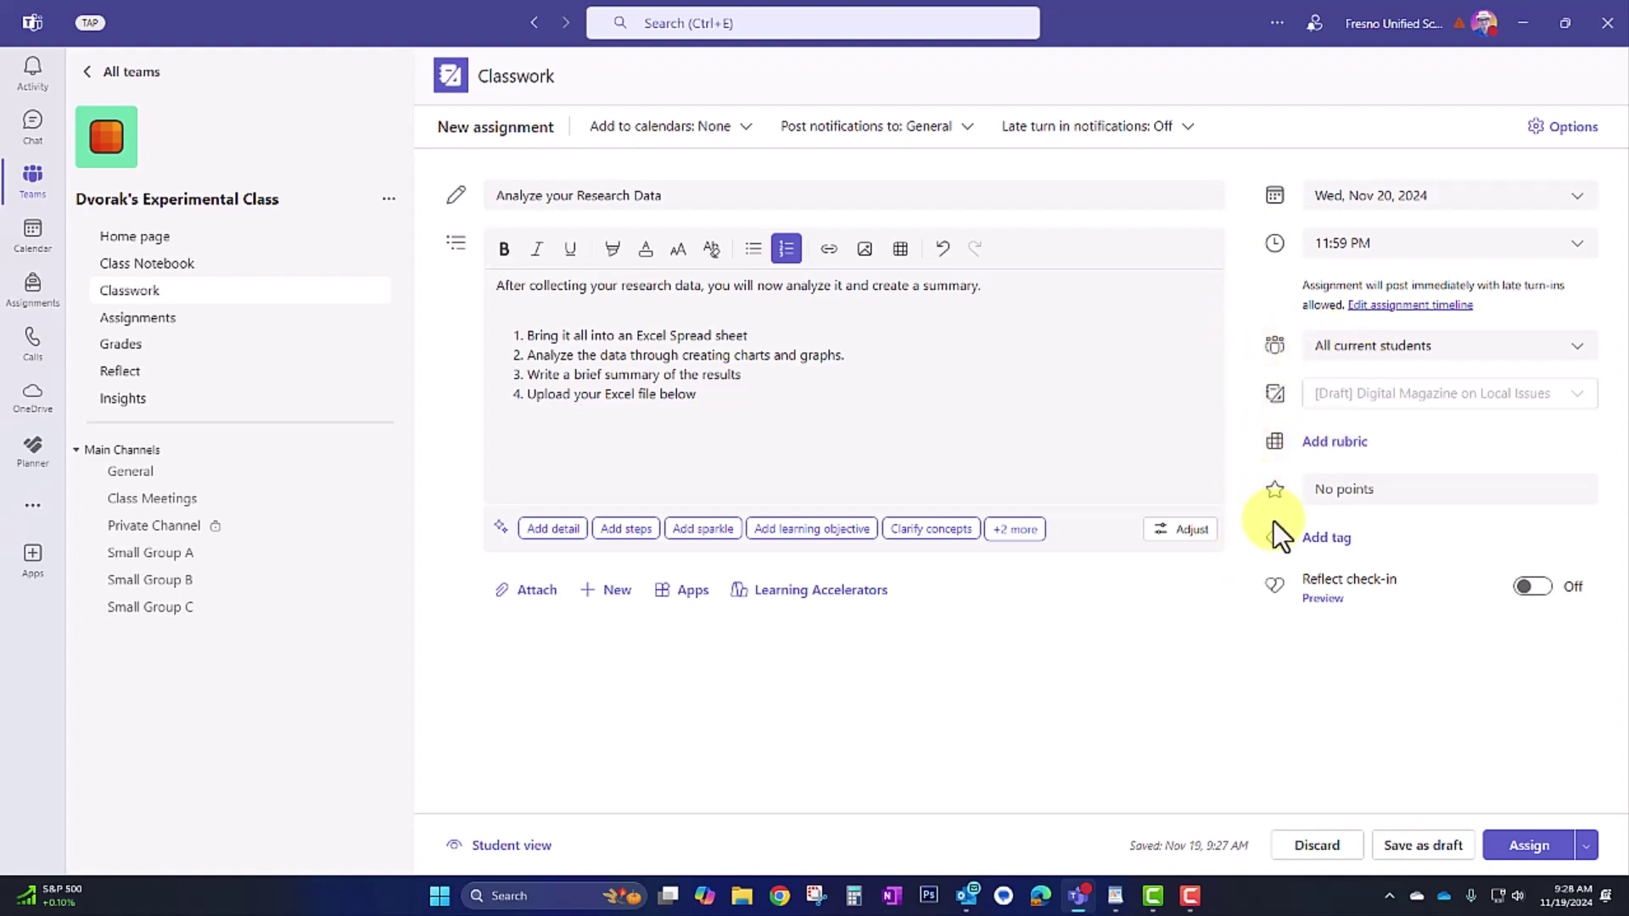
left_click(1374, 488)
type("5")
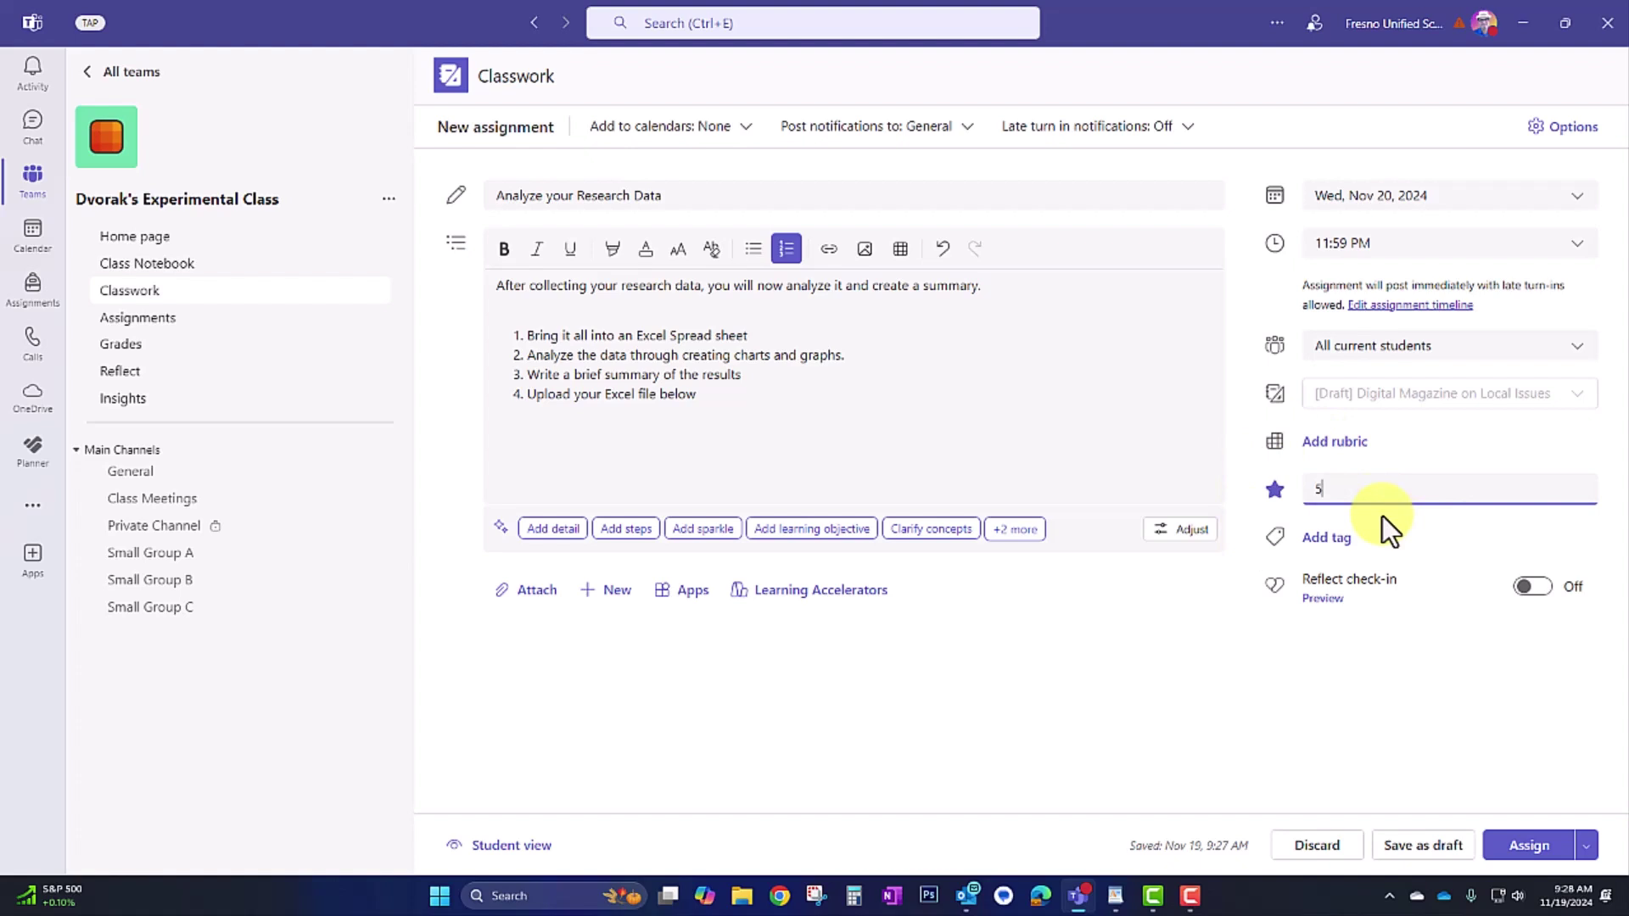
left_click(1533, 587)
left_click(1525, 845)
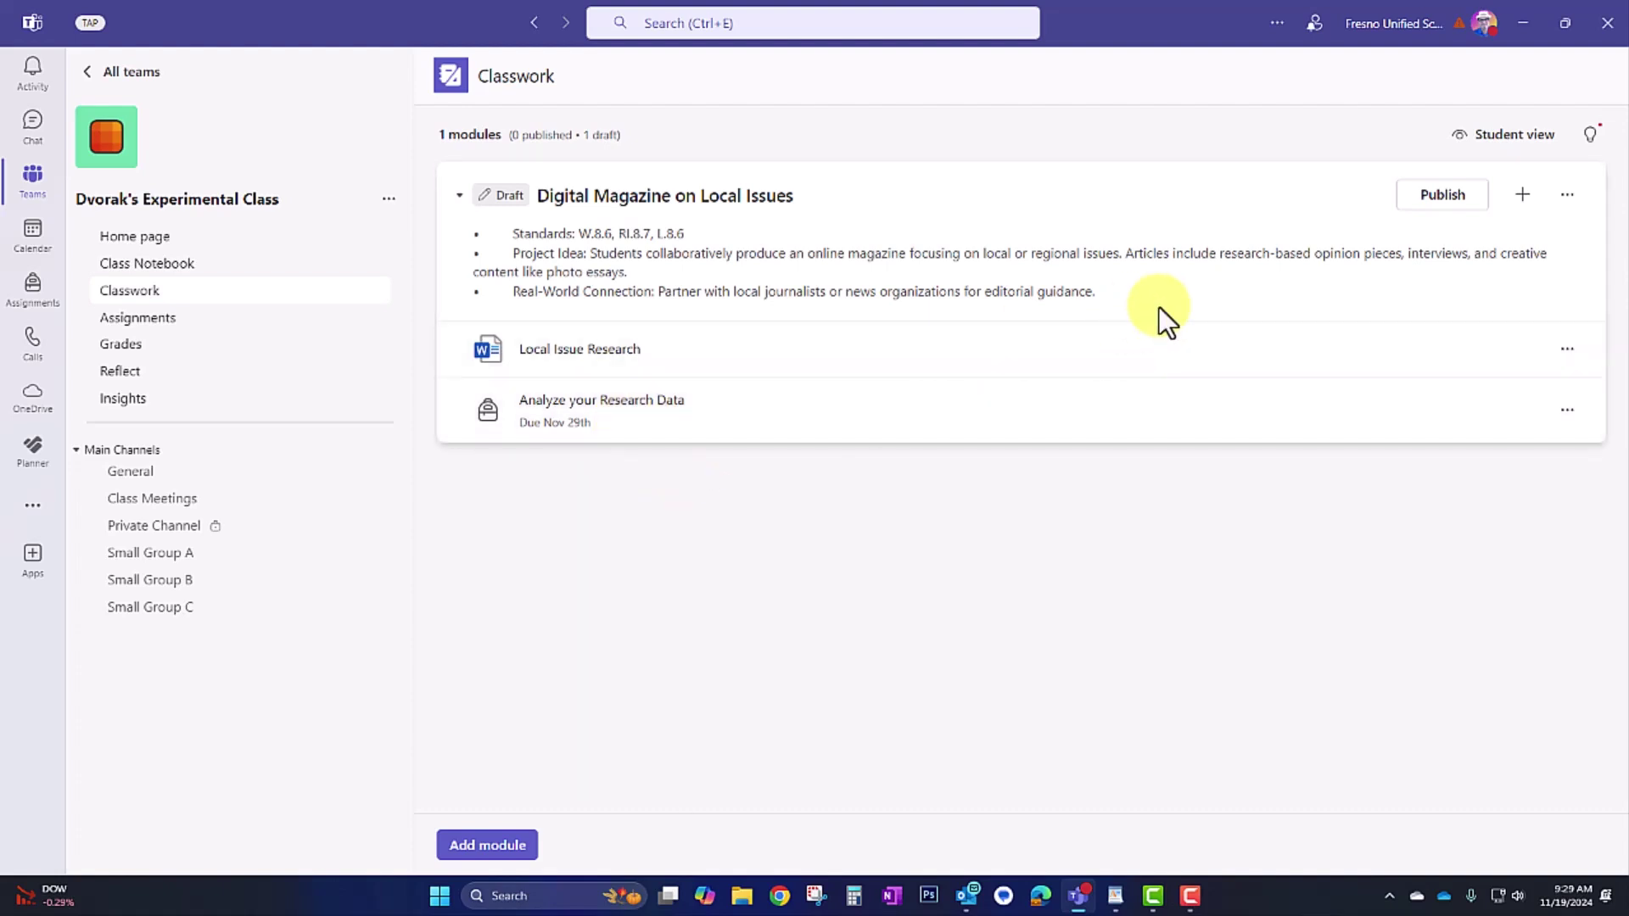
Step: Create another module assignment titled "Local Issue Research Online" with numbered instructions to open the link, find at least 5 resource sites and share them
left_click(1521, 203)
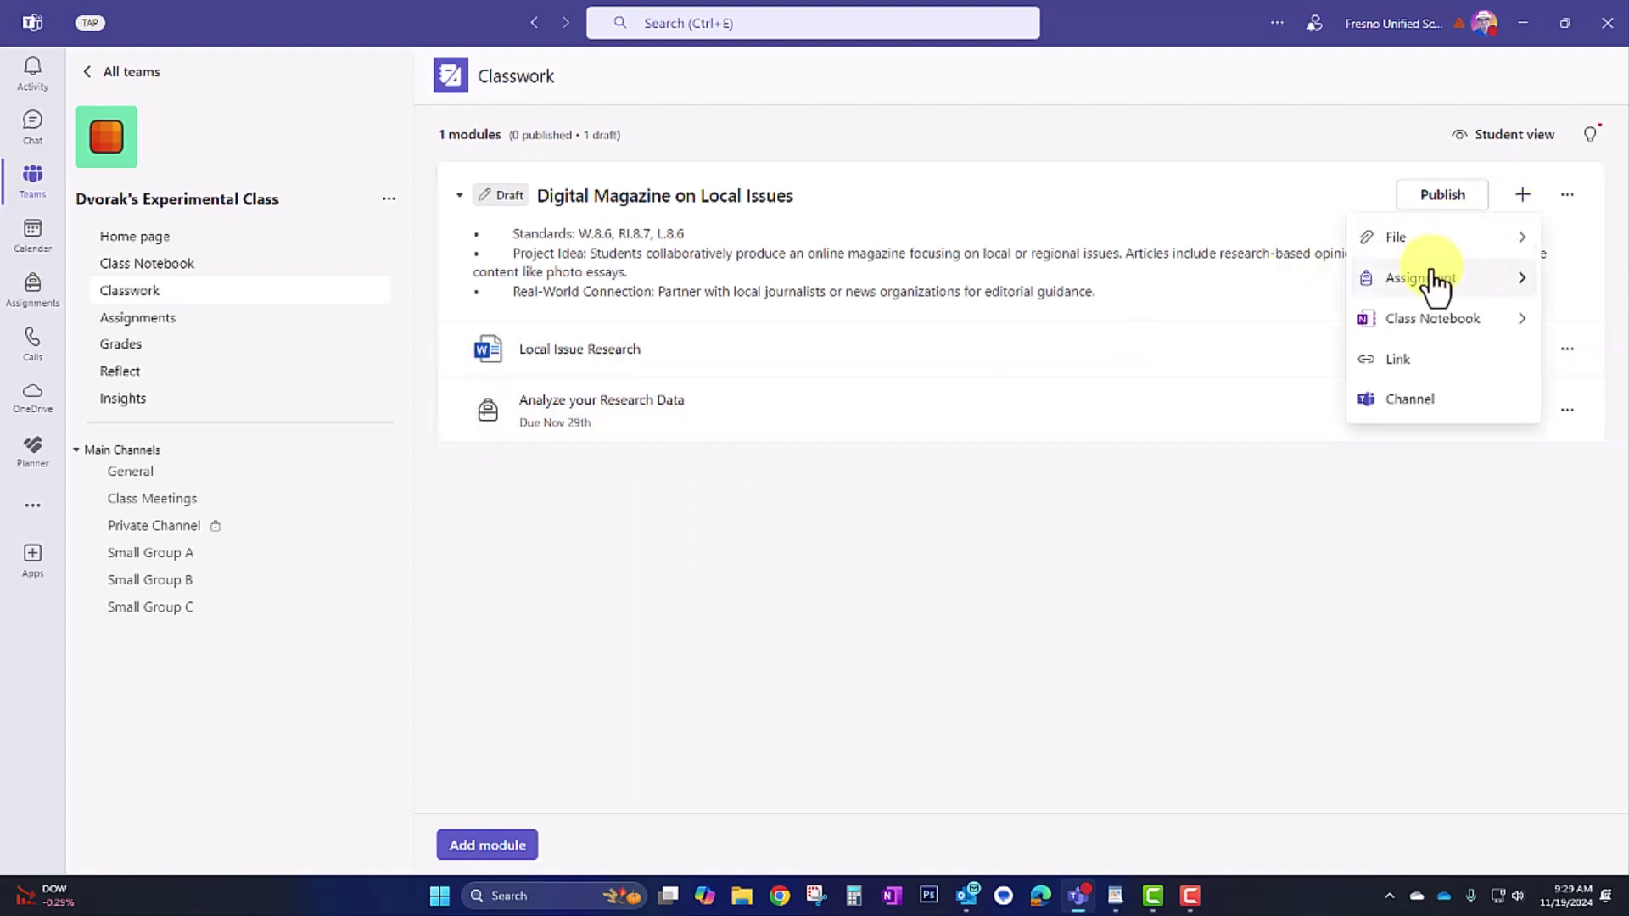
mouse_move(1427, 285)
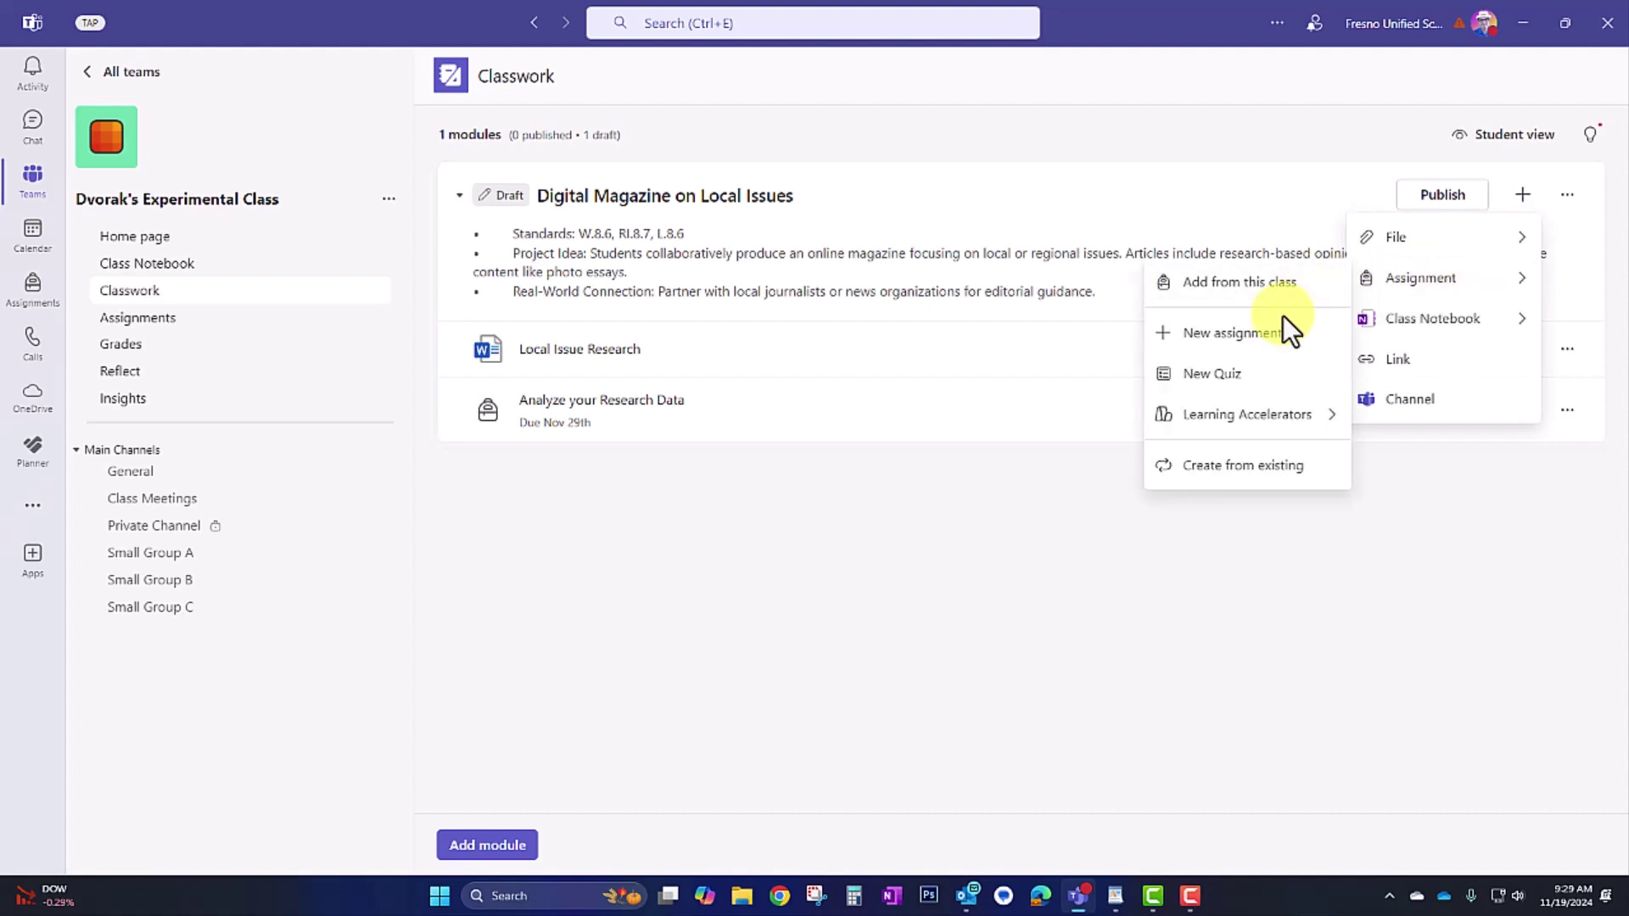
mouse_move(1256, 420)
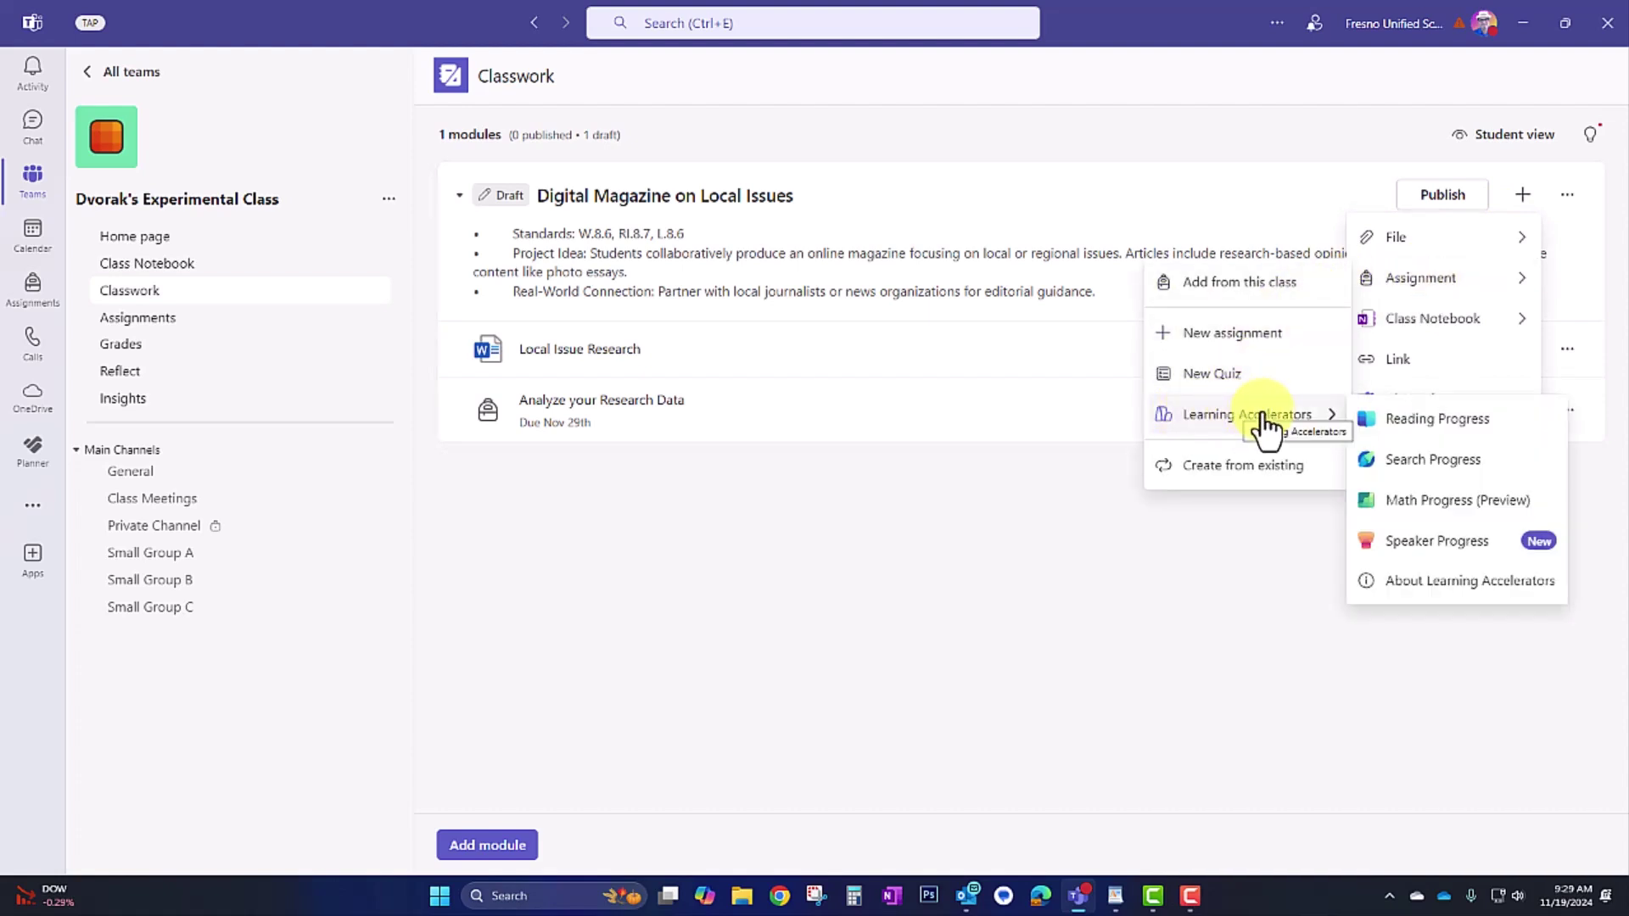
left_click(1472, 465)
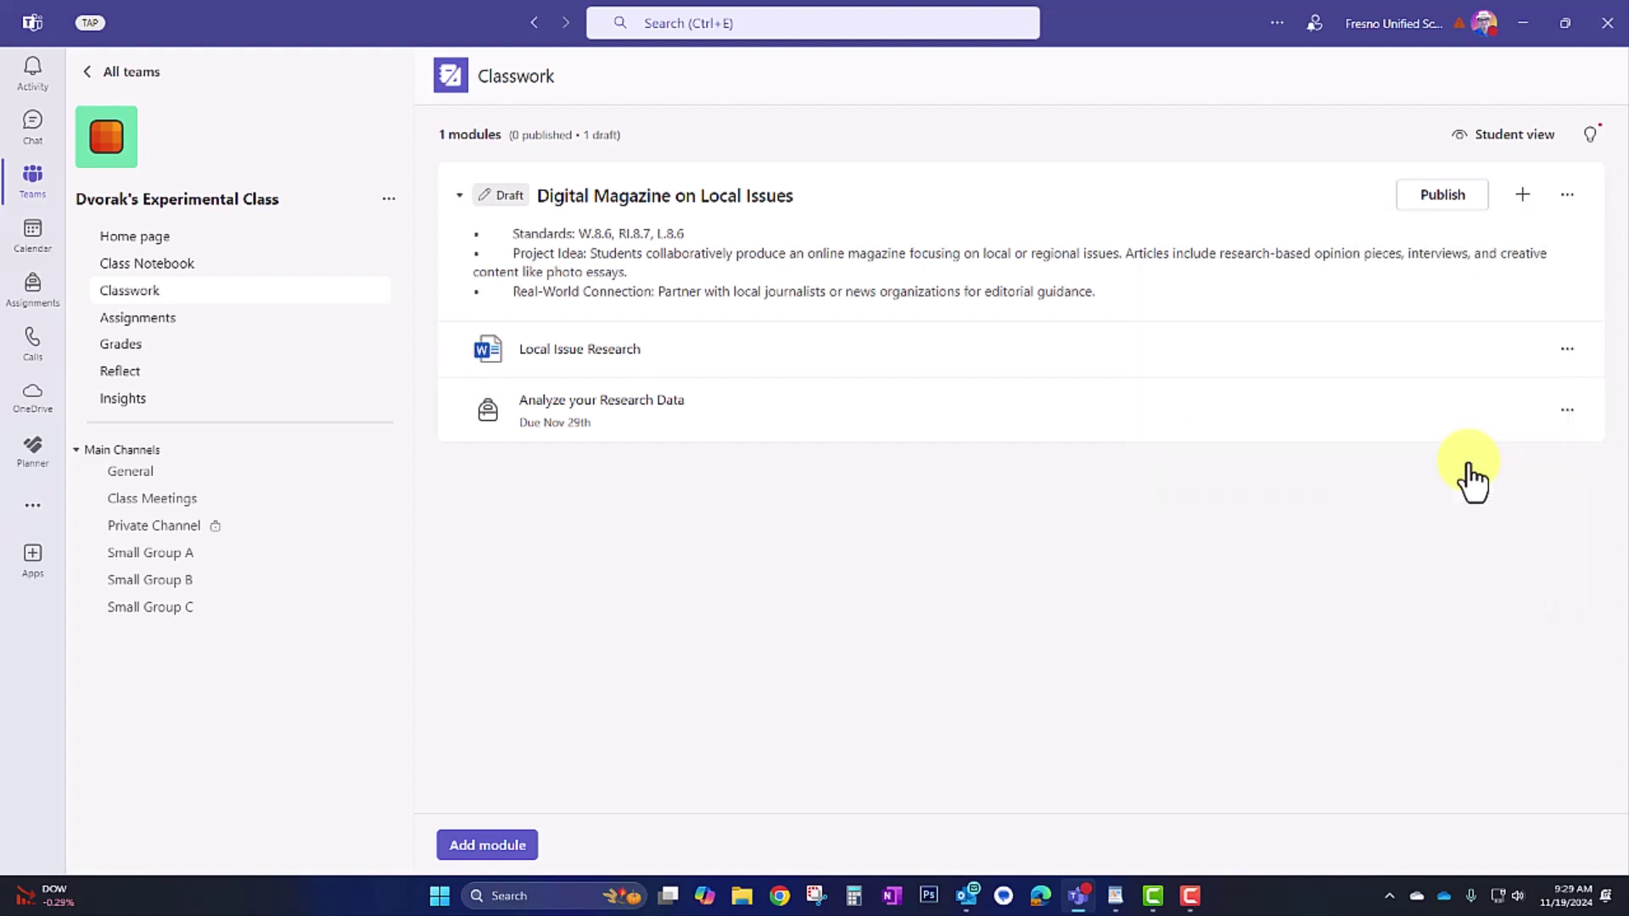
left_click(618, 197)
type("Local Issue Research Online")
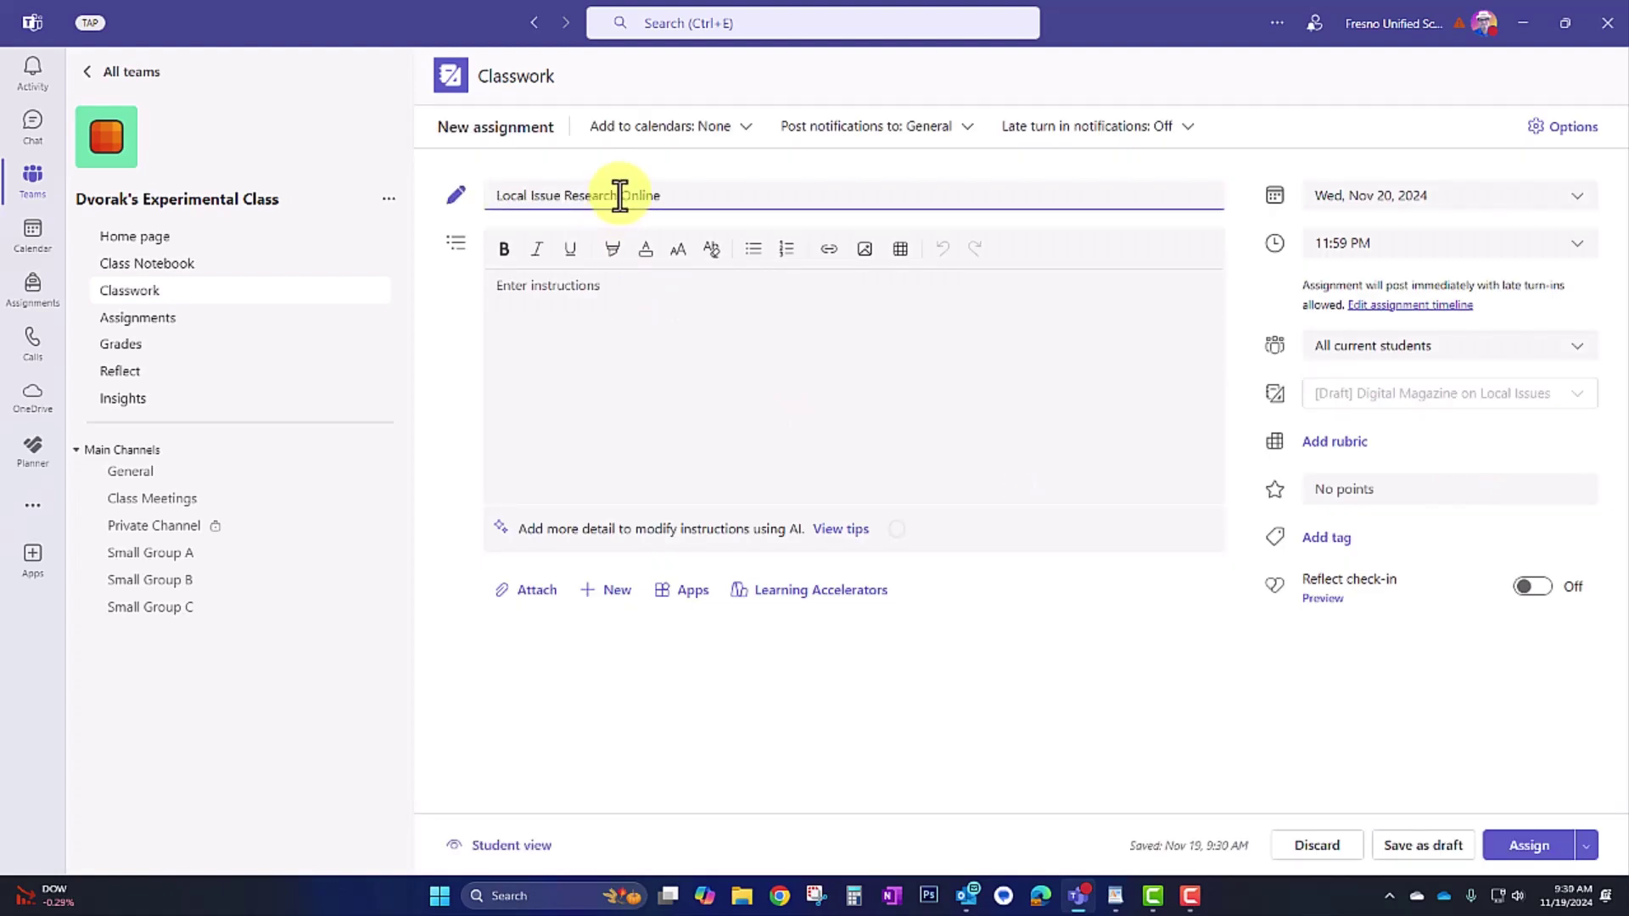
left_click(643, 296)
type("Open the link below to get started. Find at least 5 resource sites. When finished, share them with your team.")
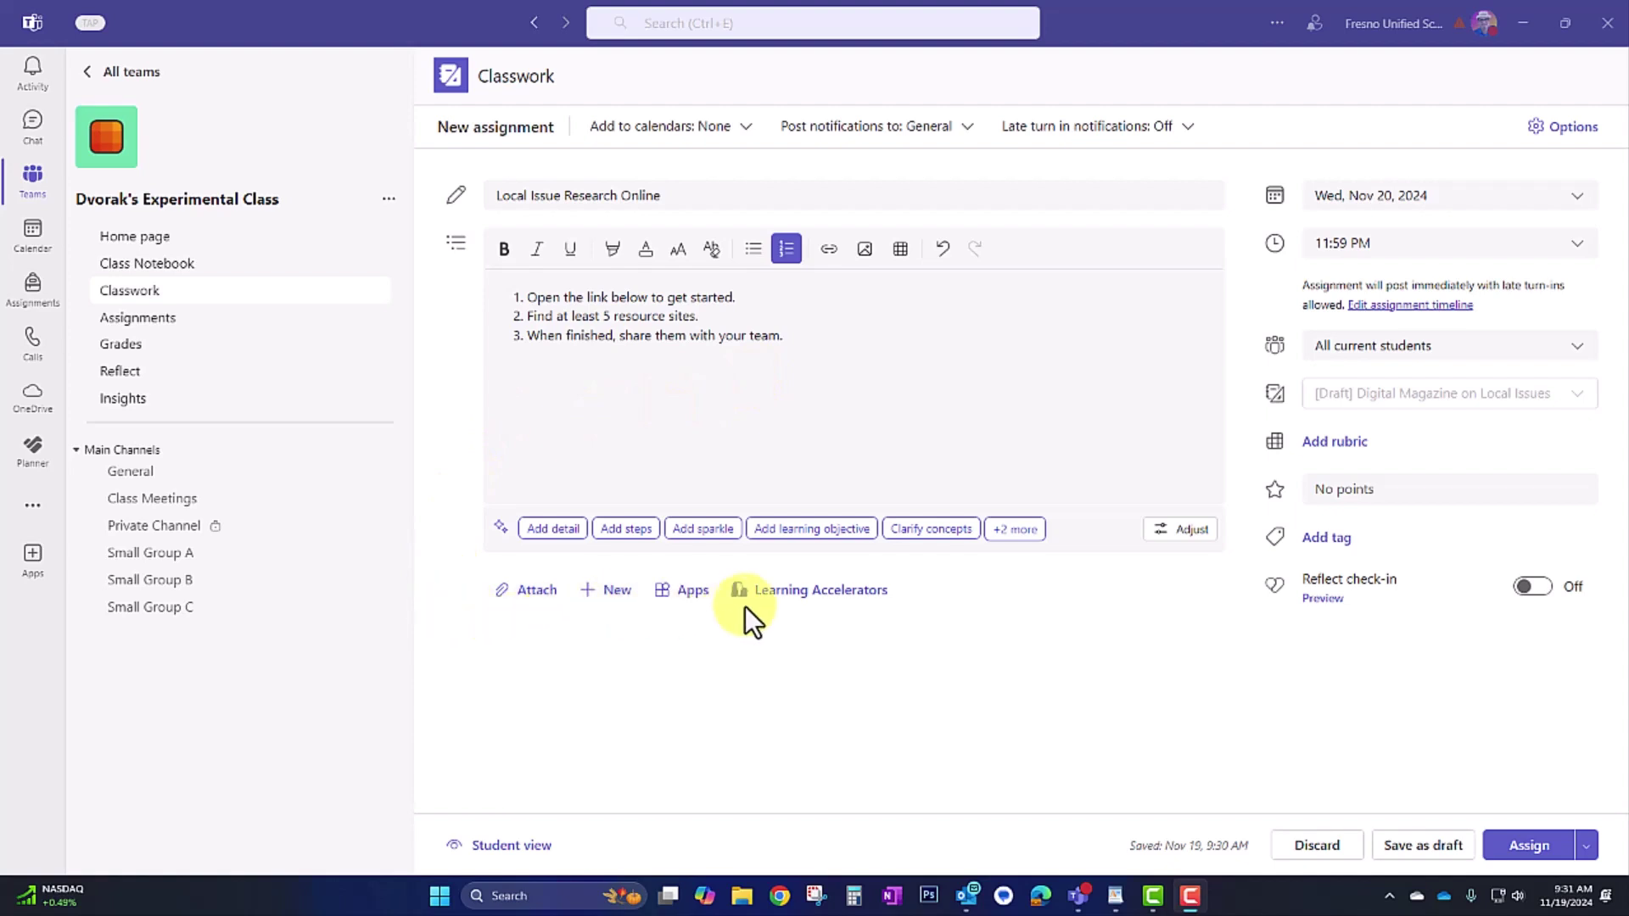
Step: Add the Search Progress learning accelerator to the assignment, view its getting-started information and dismiss the welcome window
left_click(785, 604)
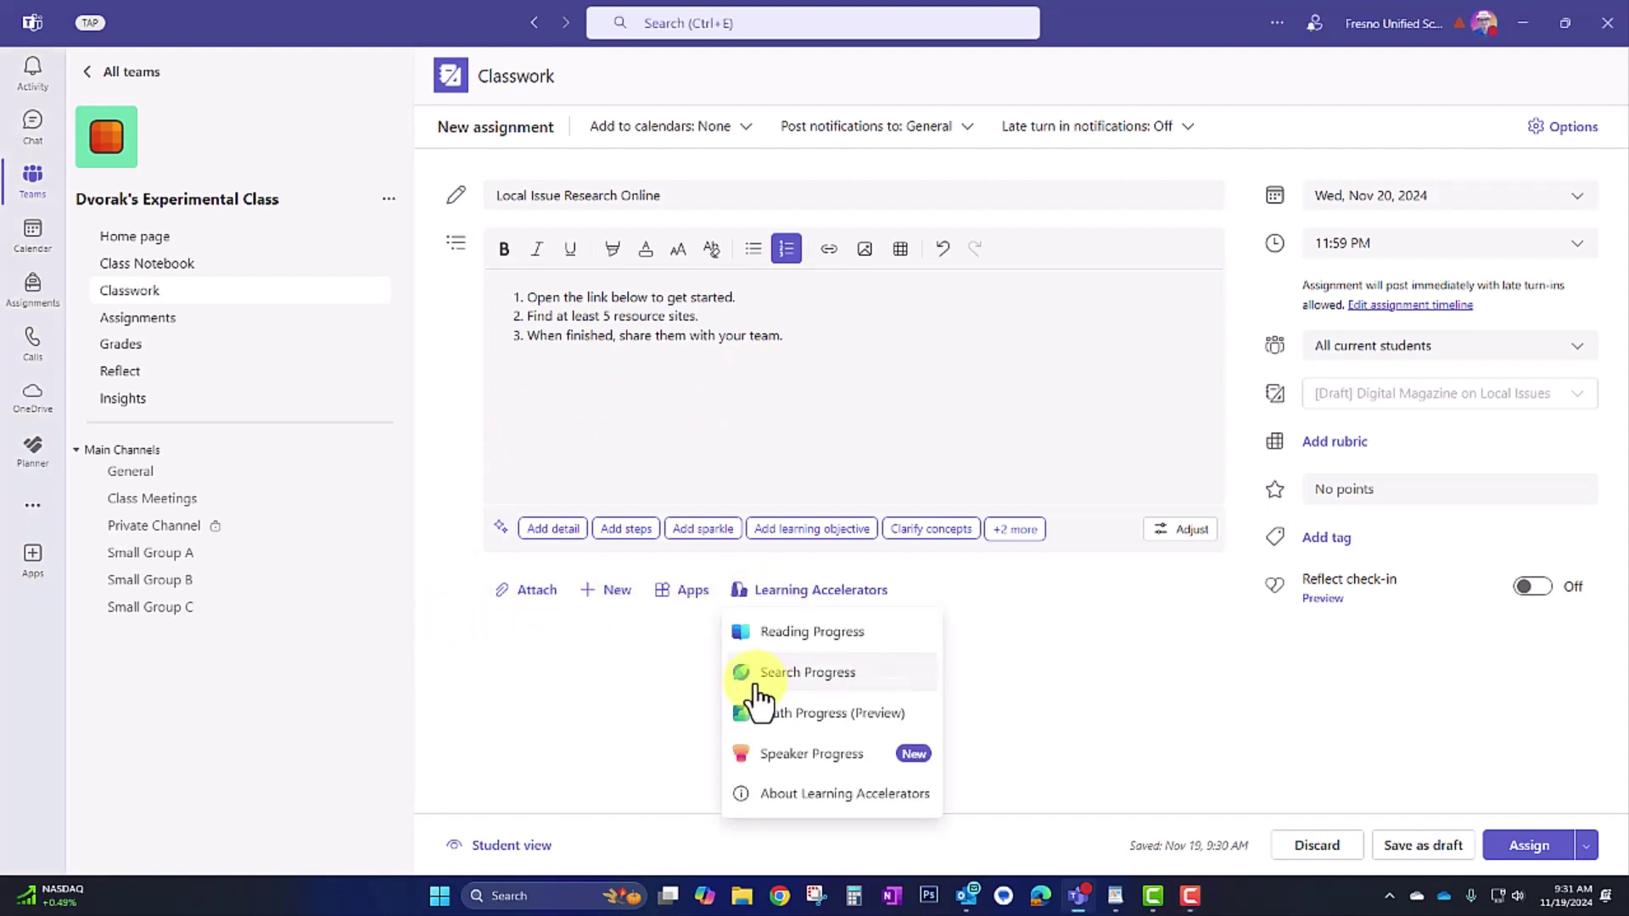
left_click(845, 683)
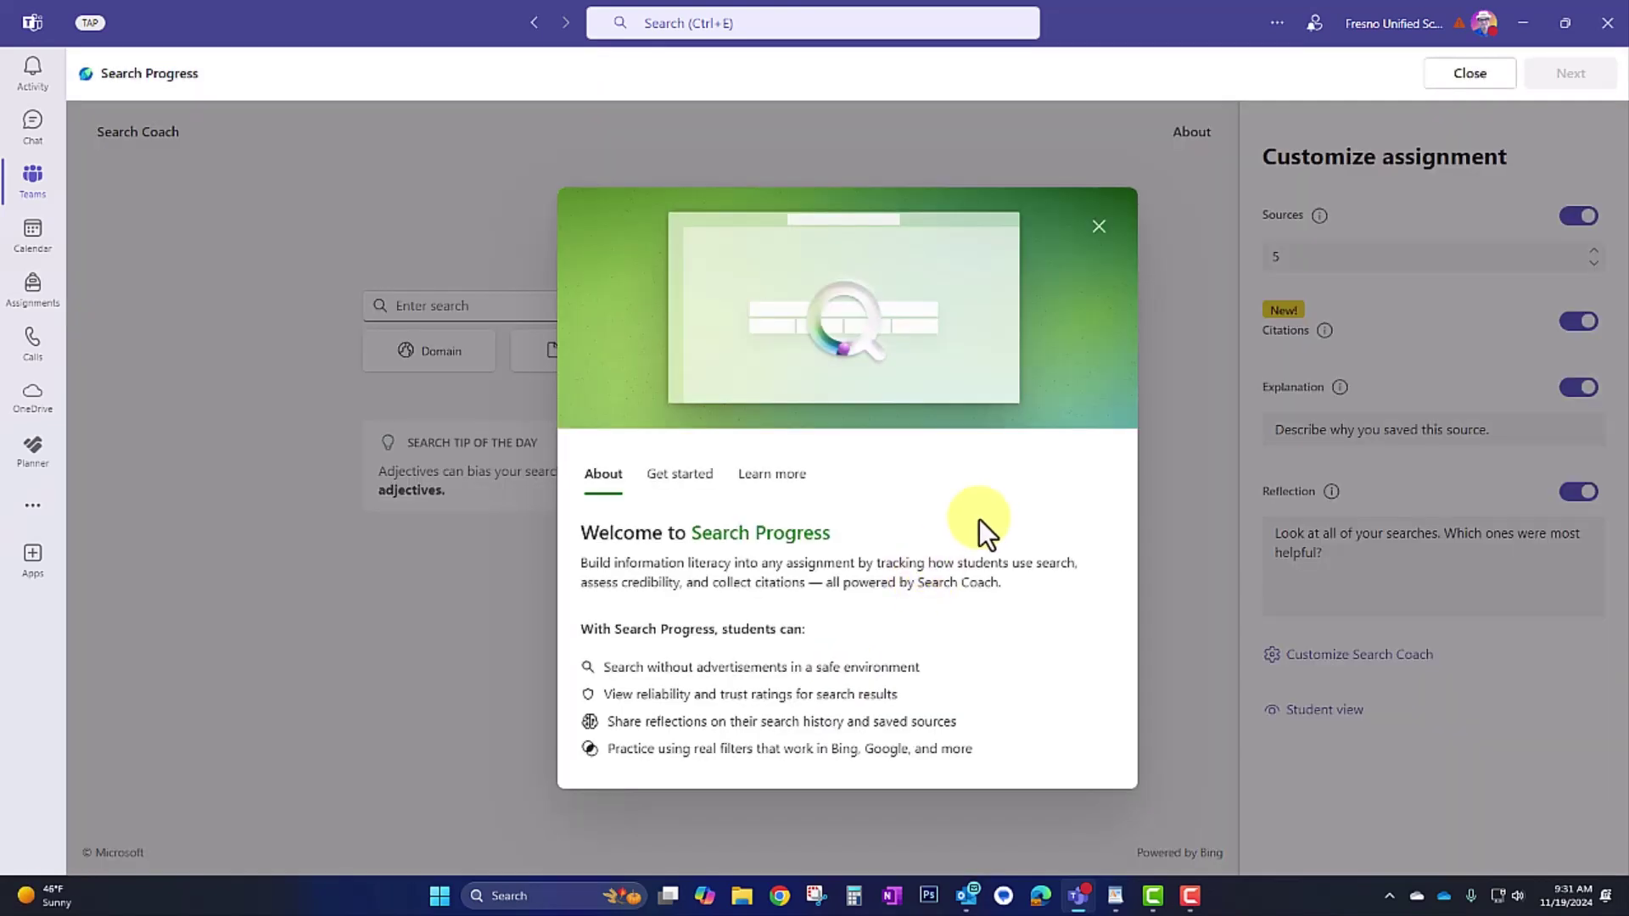
left_click(689, 484)
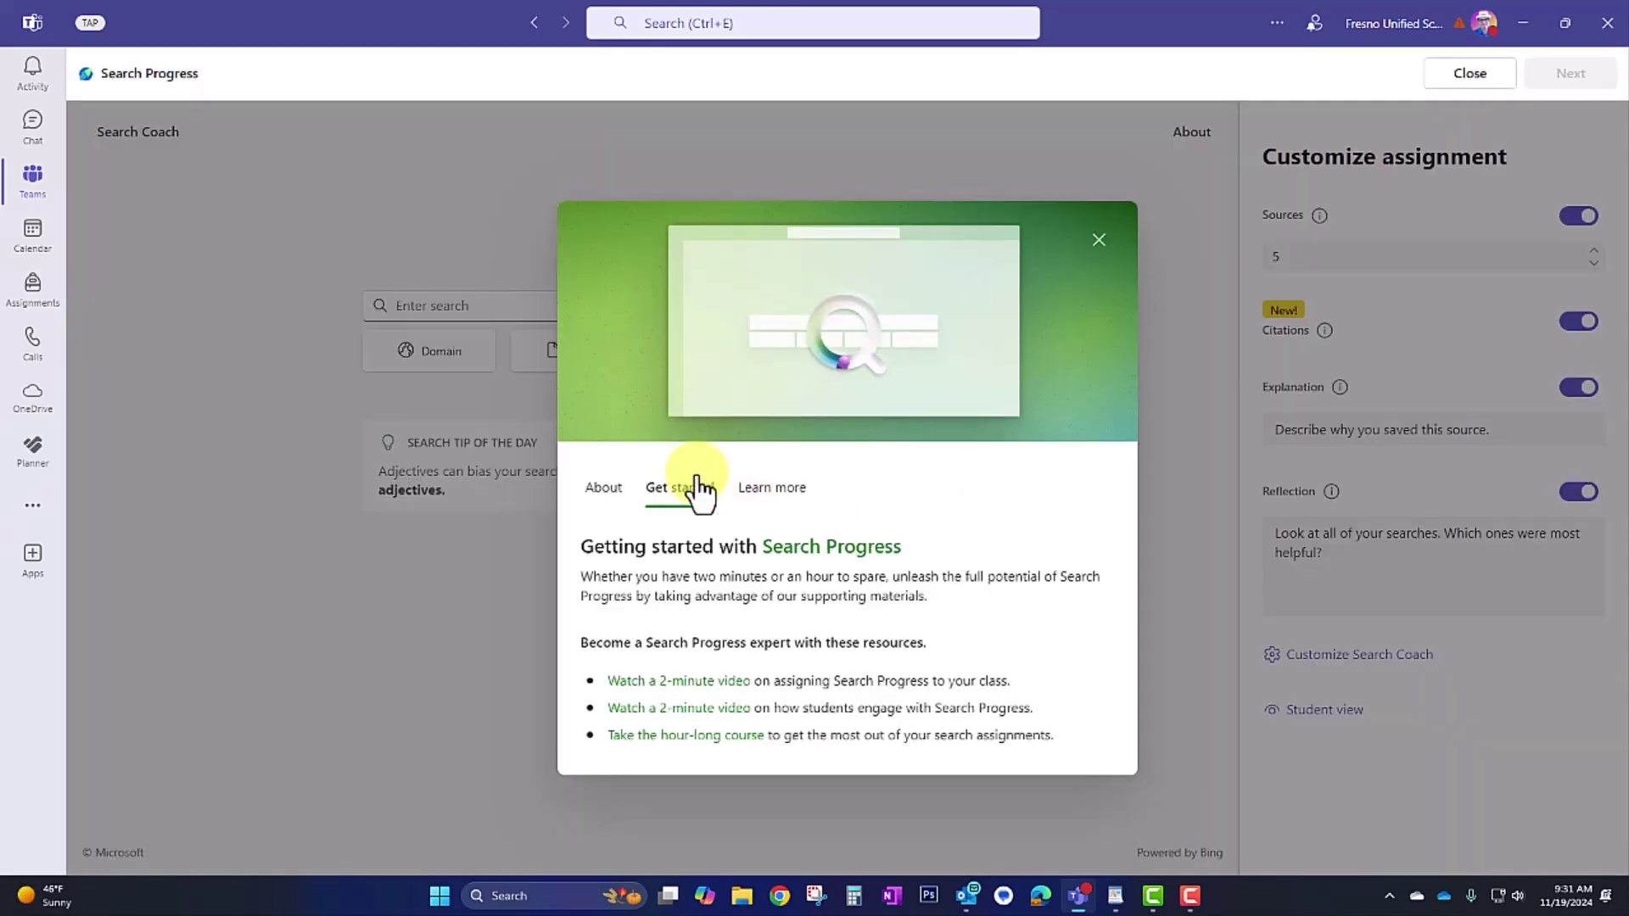
left_click(1098, 242)
left_click(766, 503)
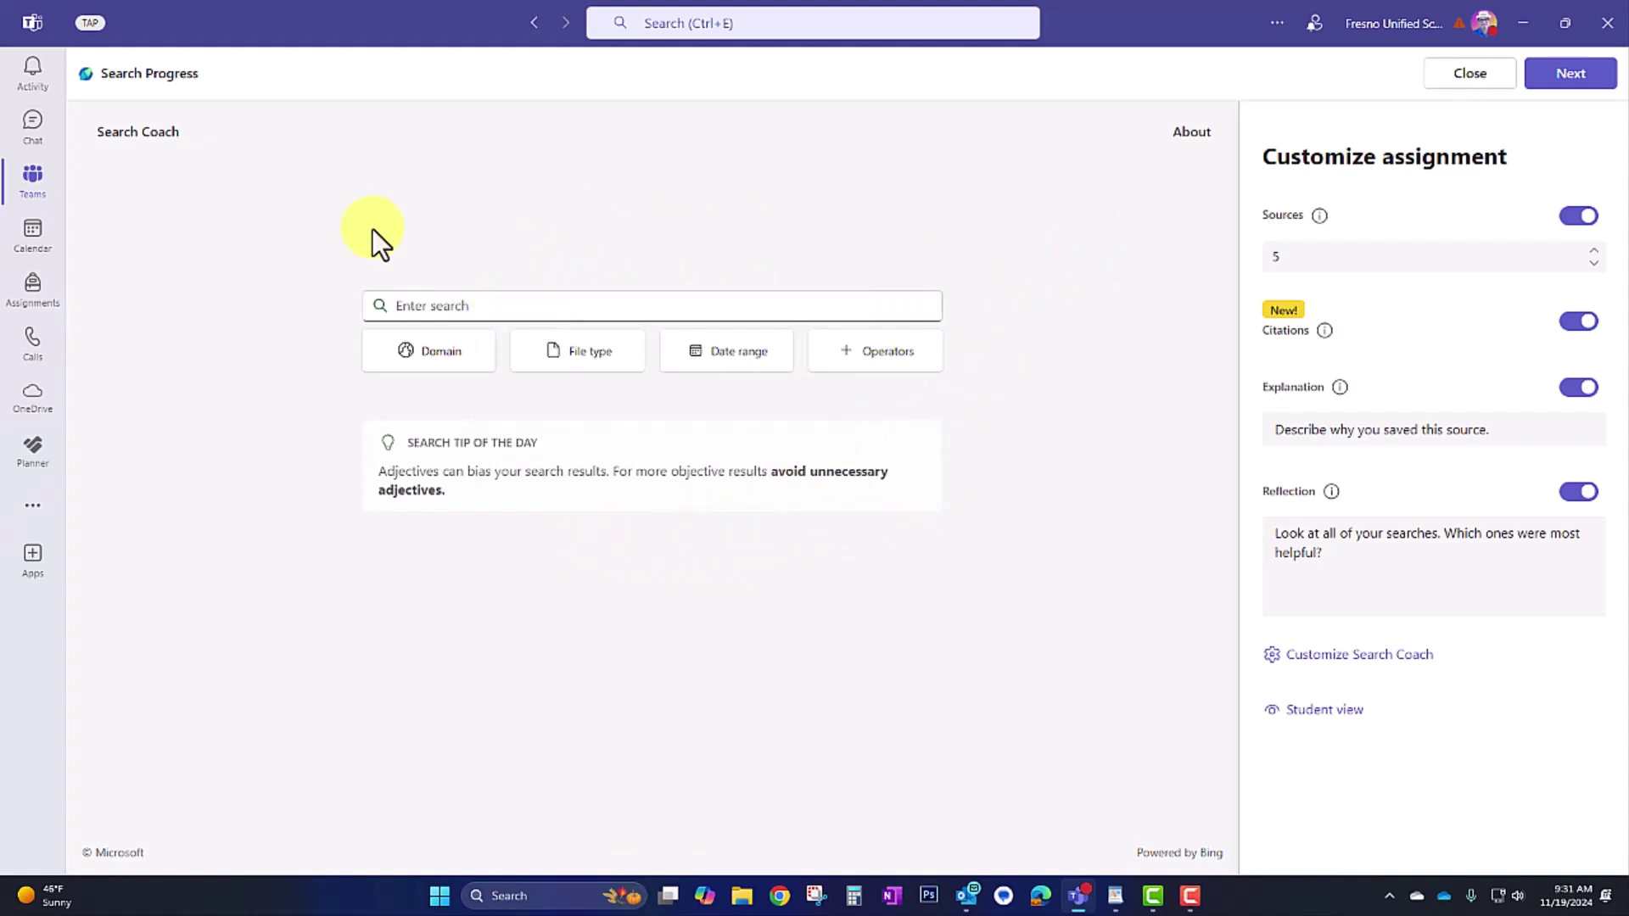
Step: Examine the Domain, File type, Date range and Operators filters in the Search Coach preview, and close them
left_click(436, 357)
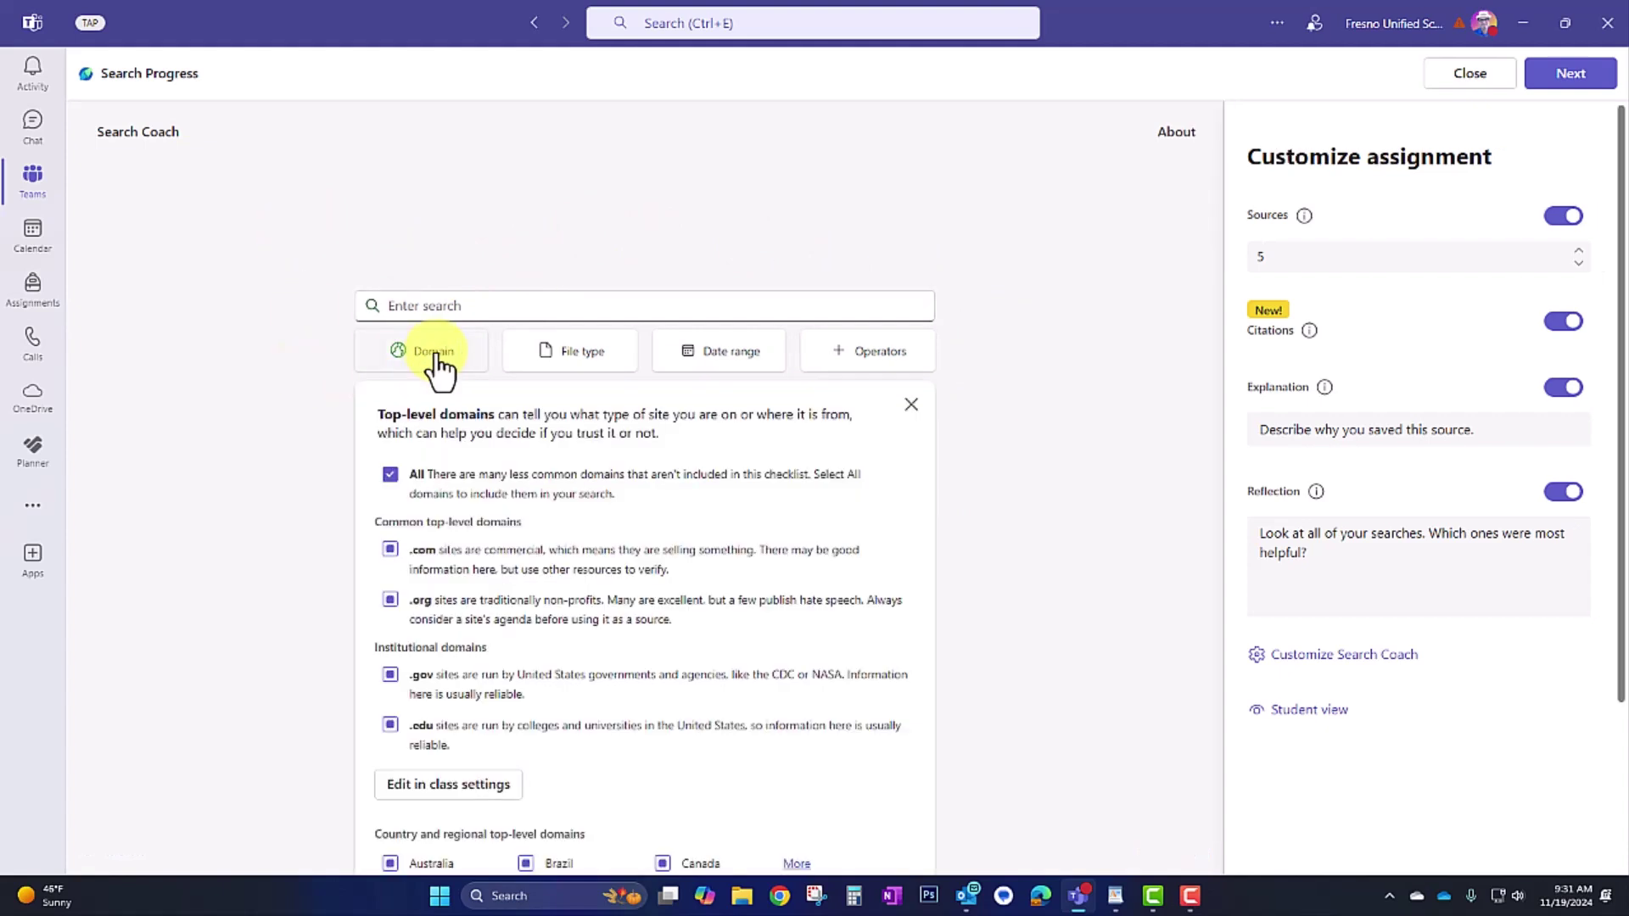
left_click(601, 364)
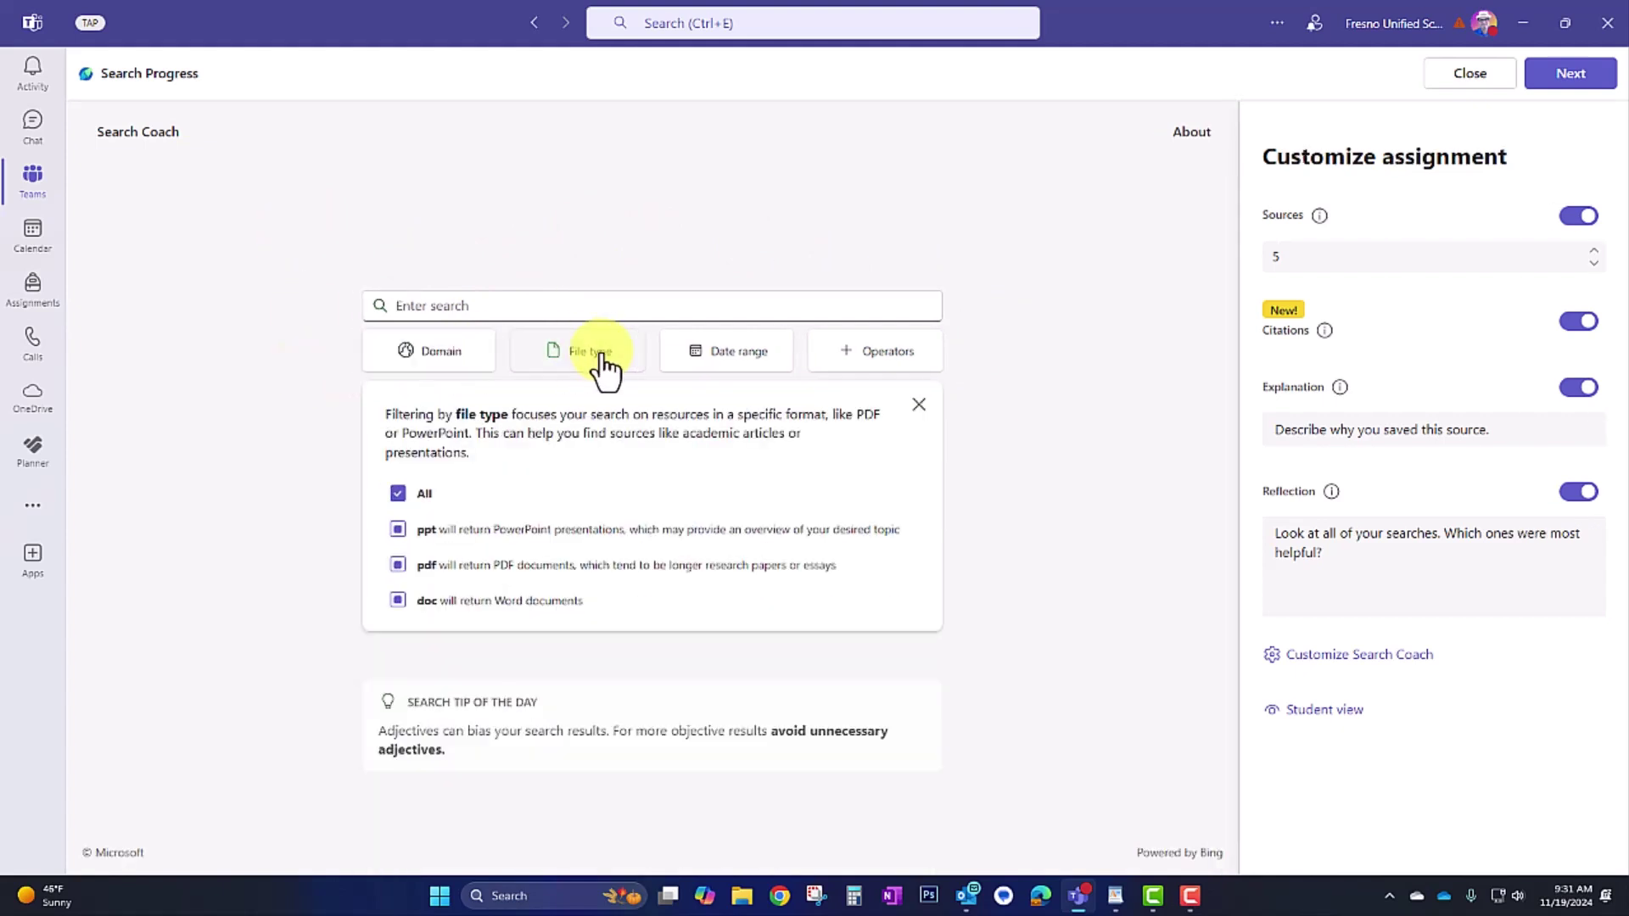
left_click(743, 363)
left_click(874, 370)
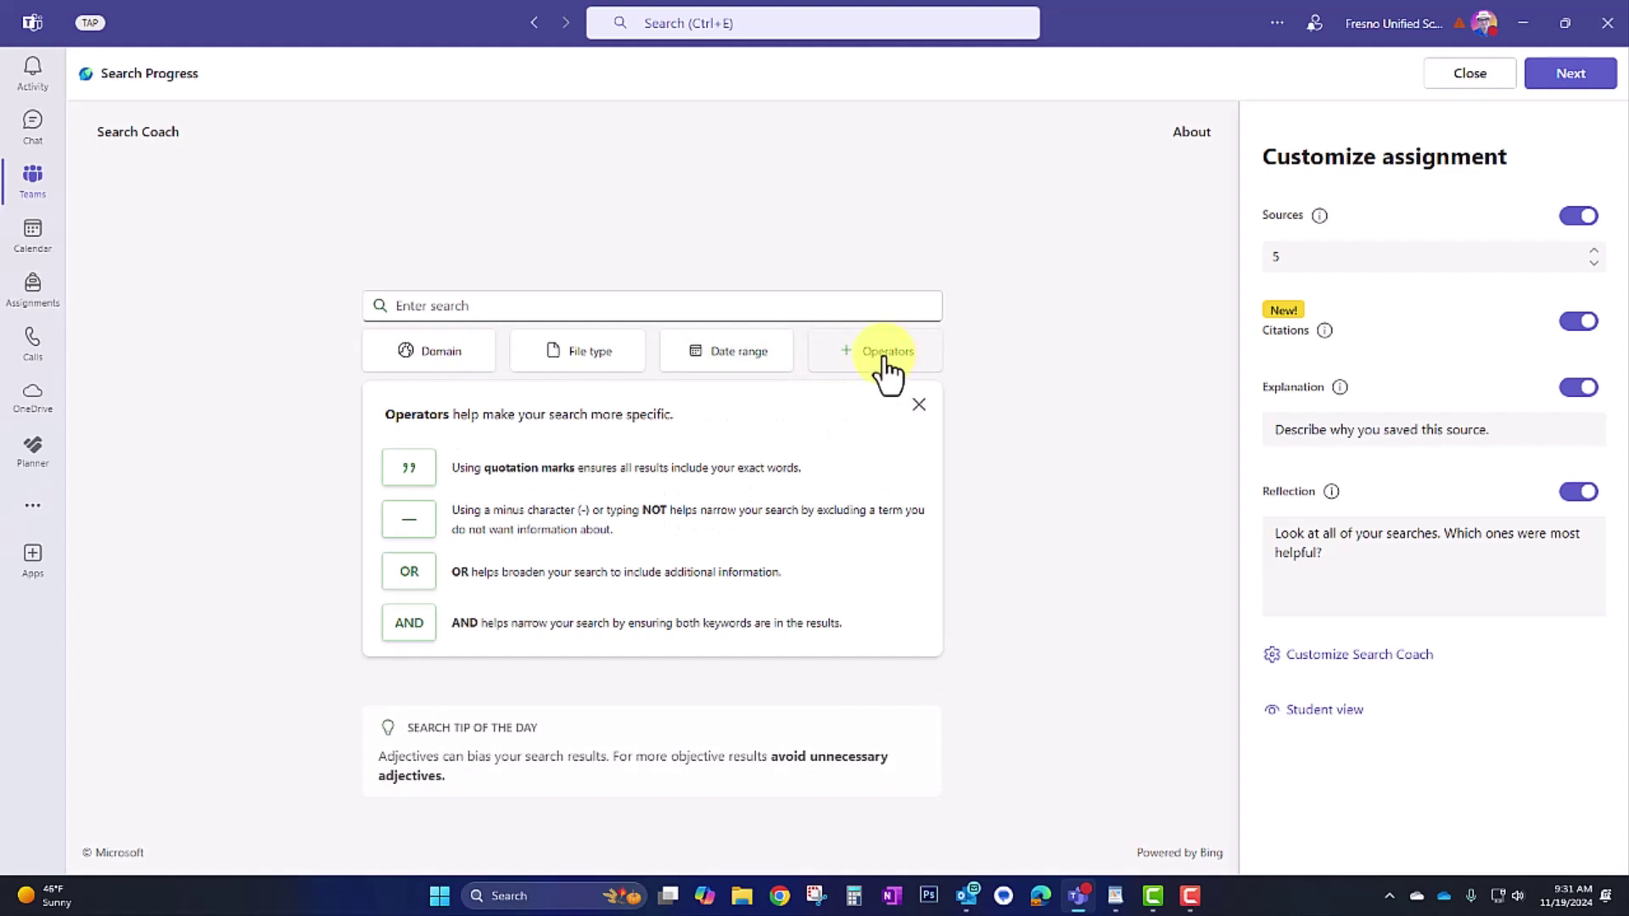
left_click(925, 403)
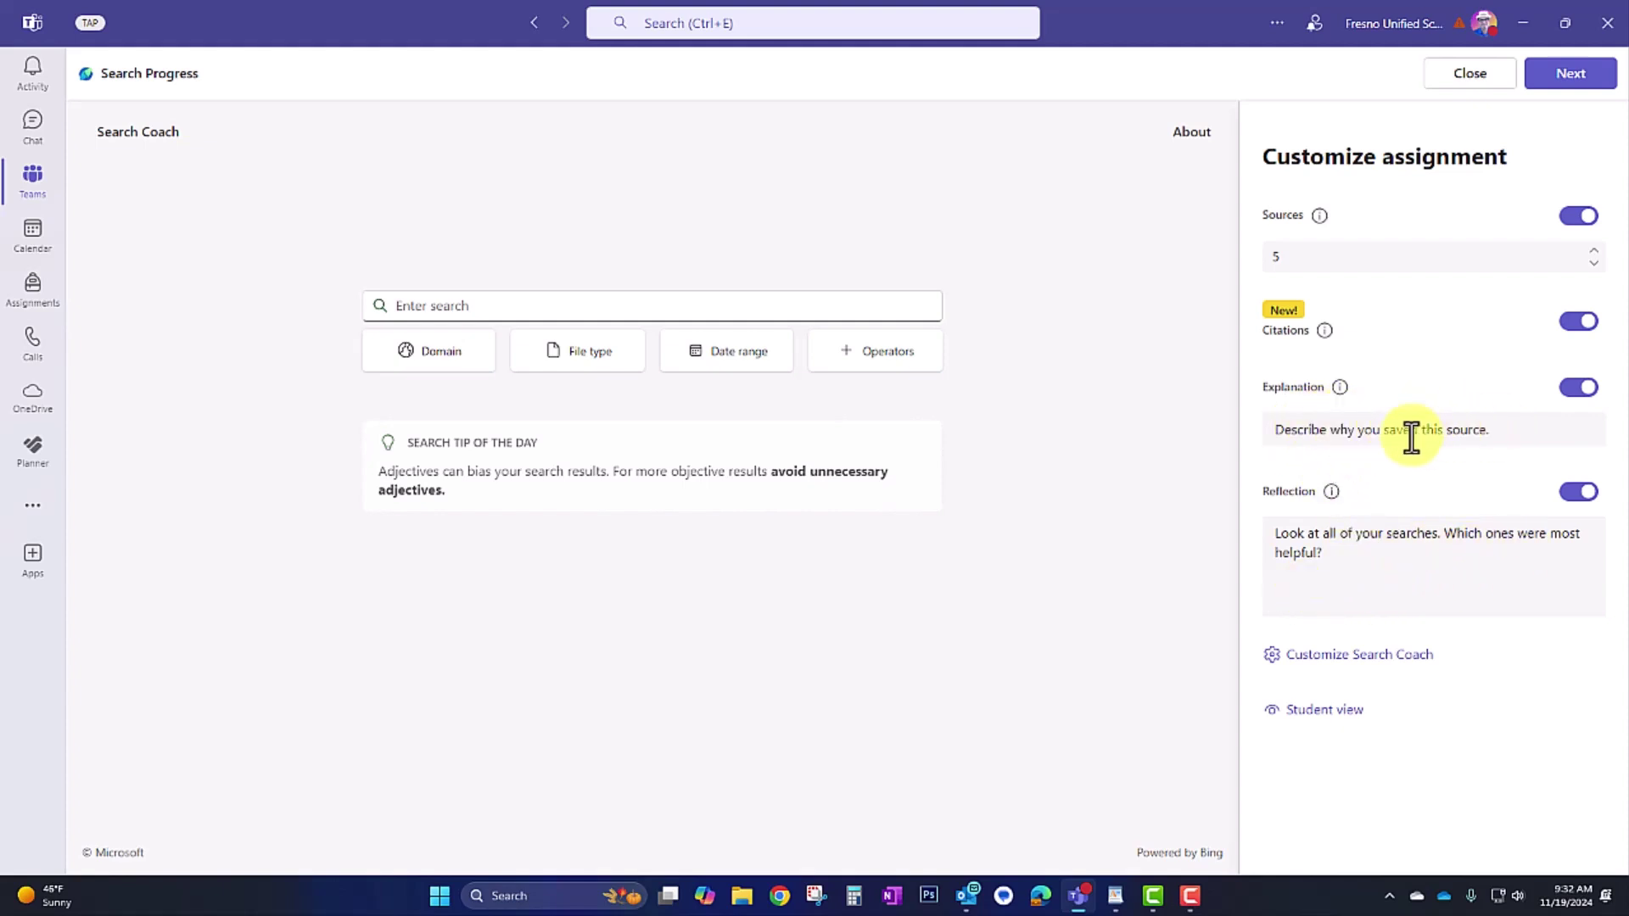
Step: Check the explanation prompt and required sources settings, and turn off the Citations requirement for the Search Progress assignment
left_click(1502, 433)
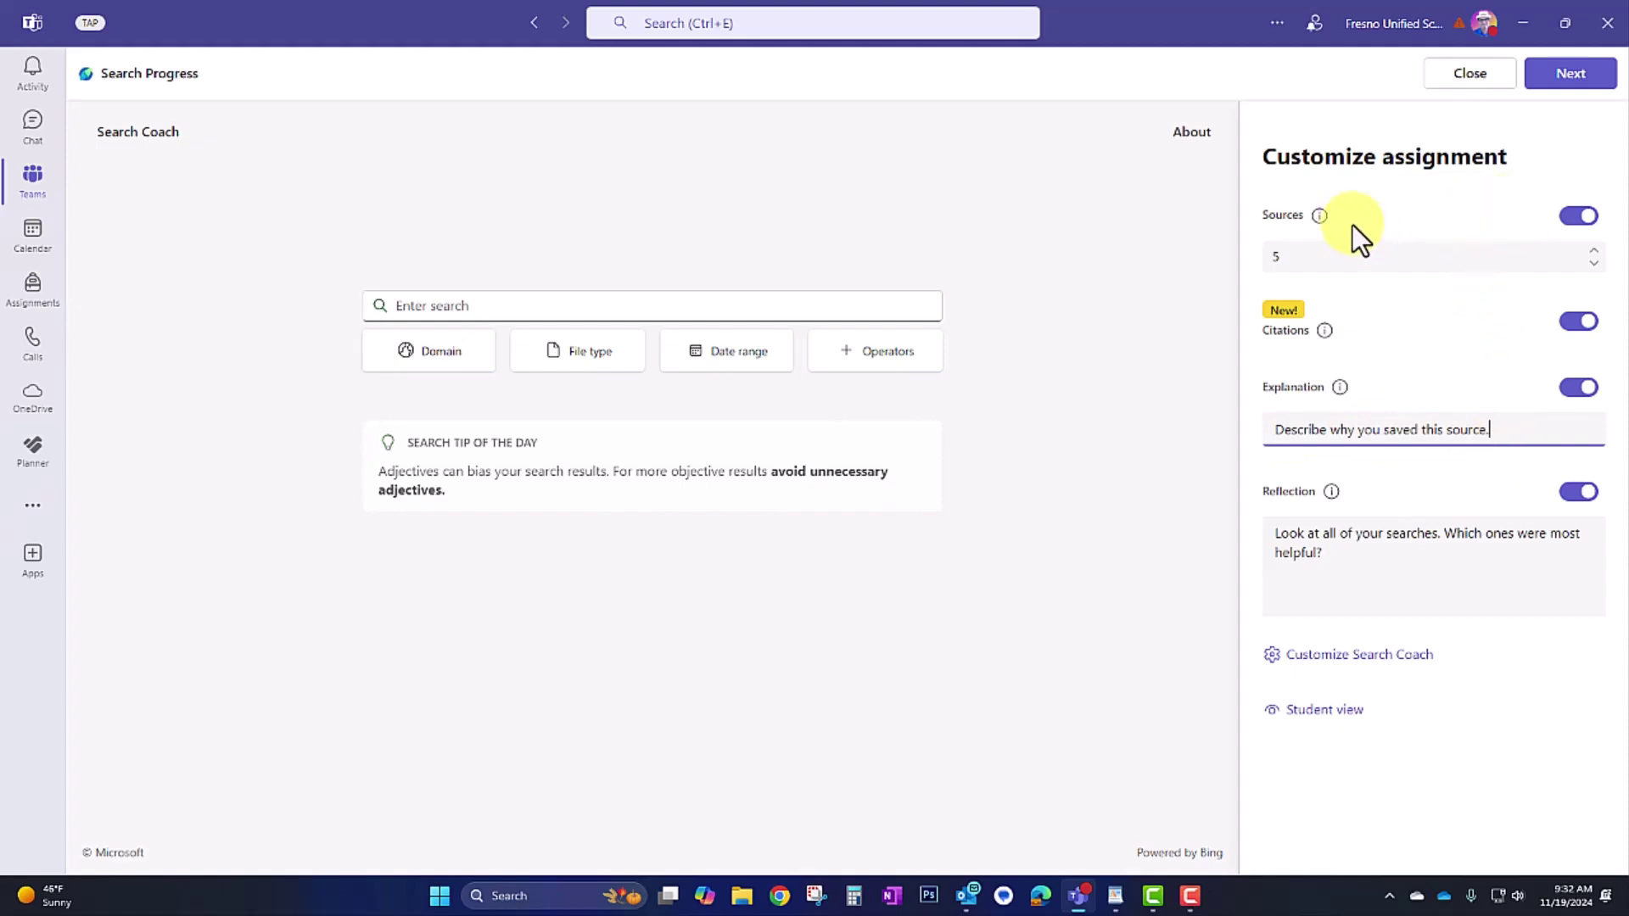
left_click(1595, 265)
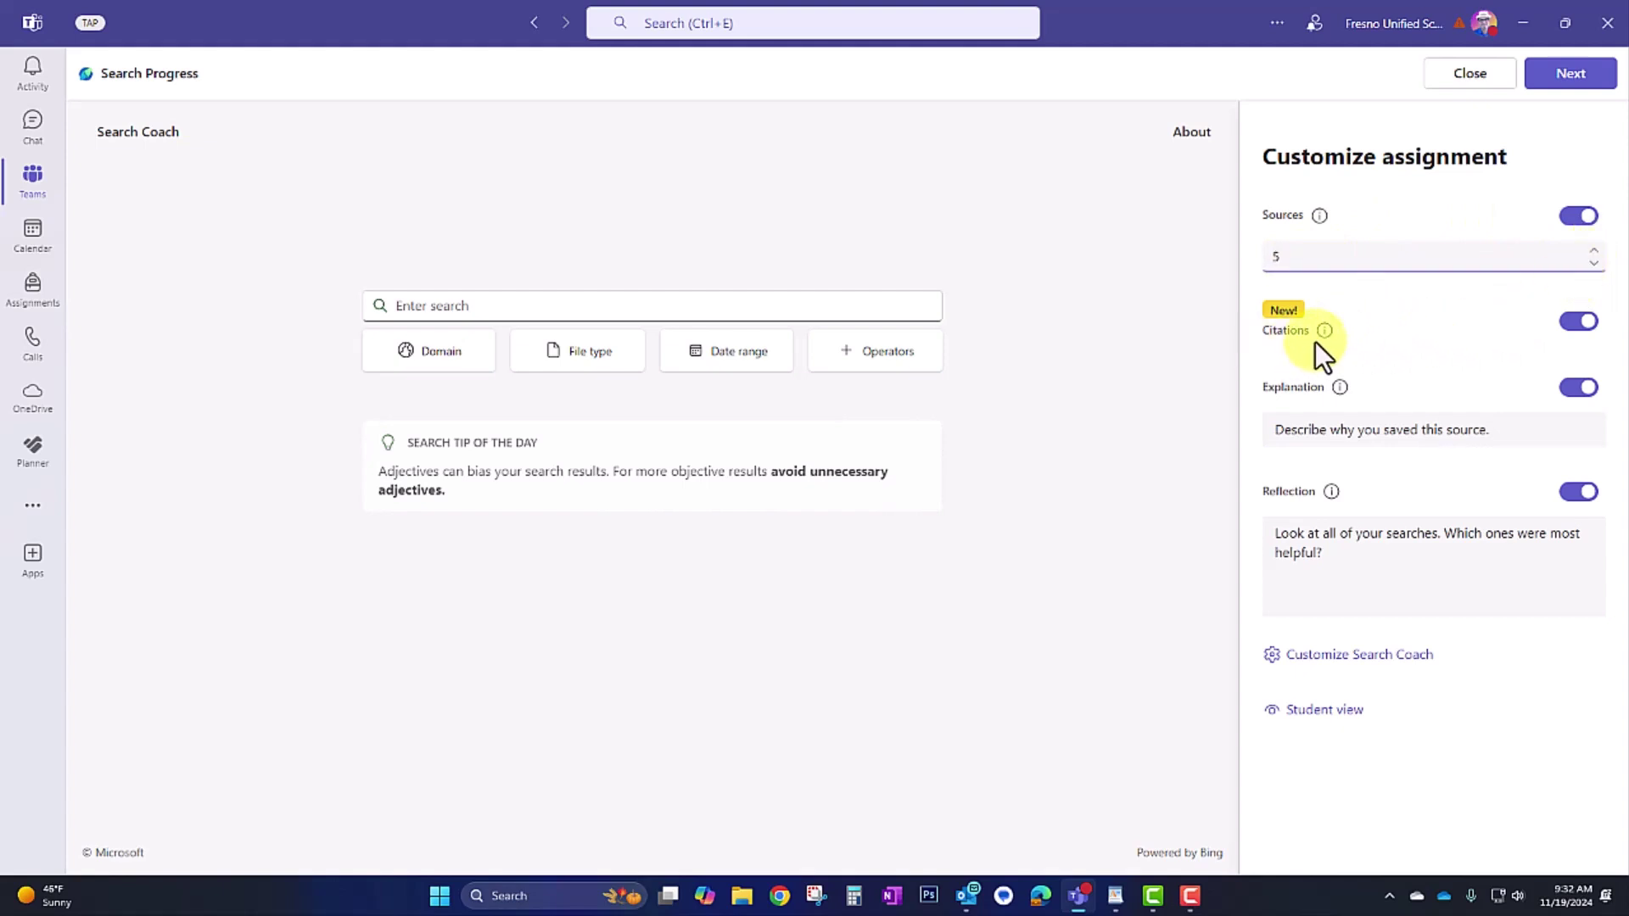
mouse_move(1325, 337)
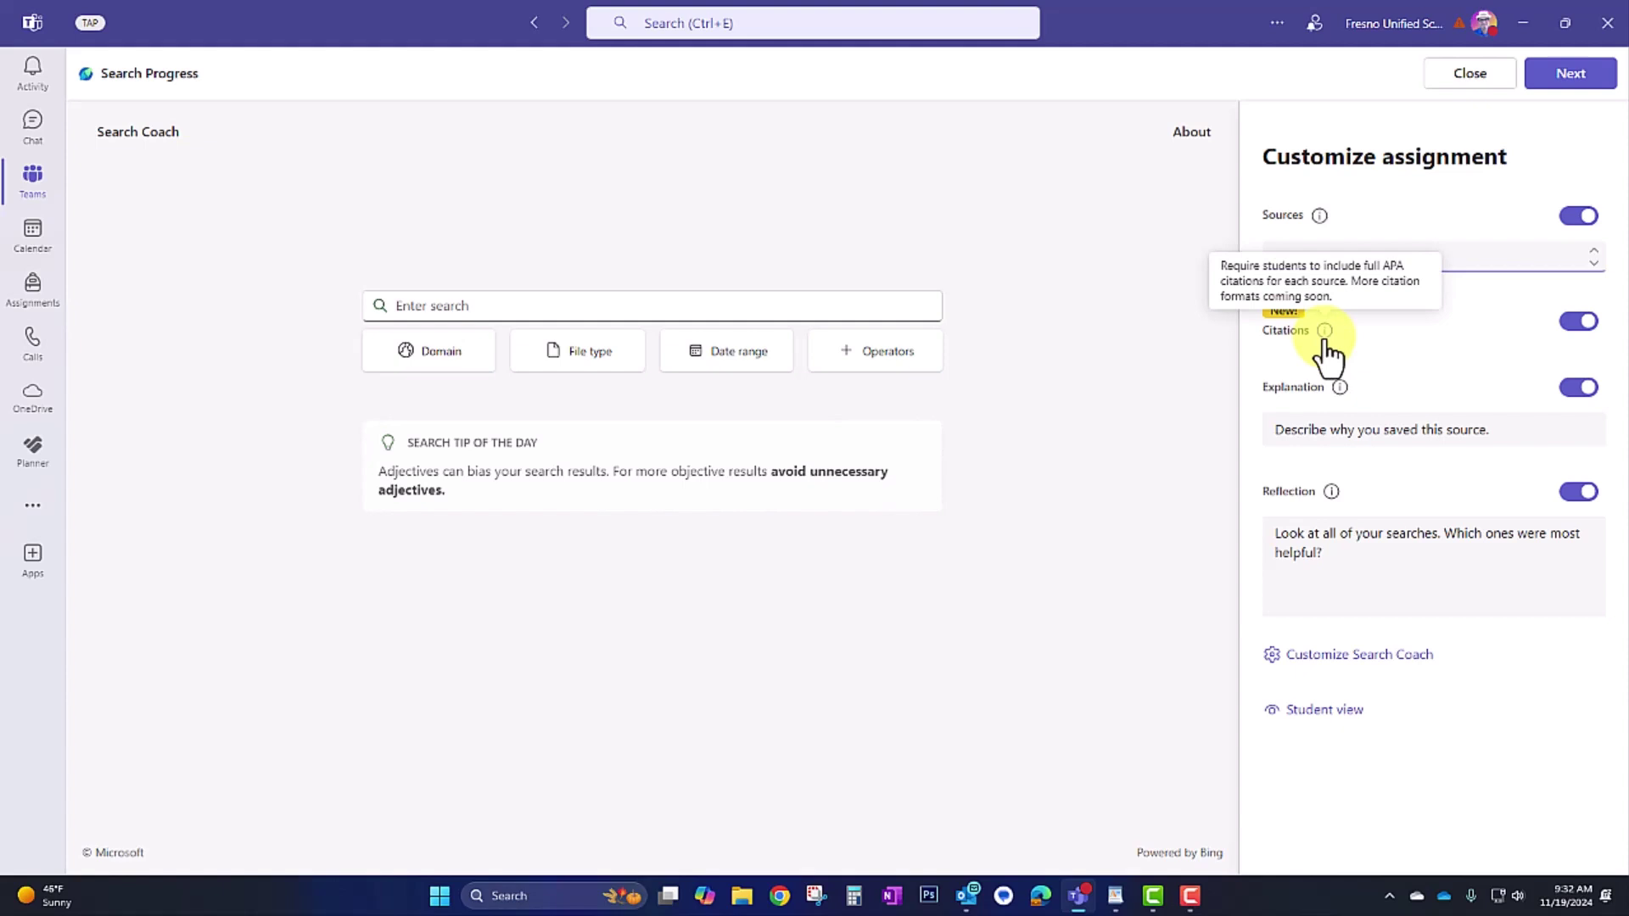
left_click(1569, 326)
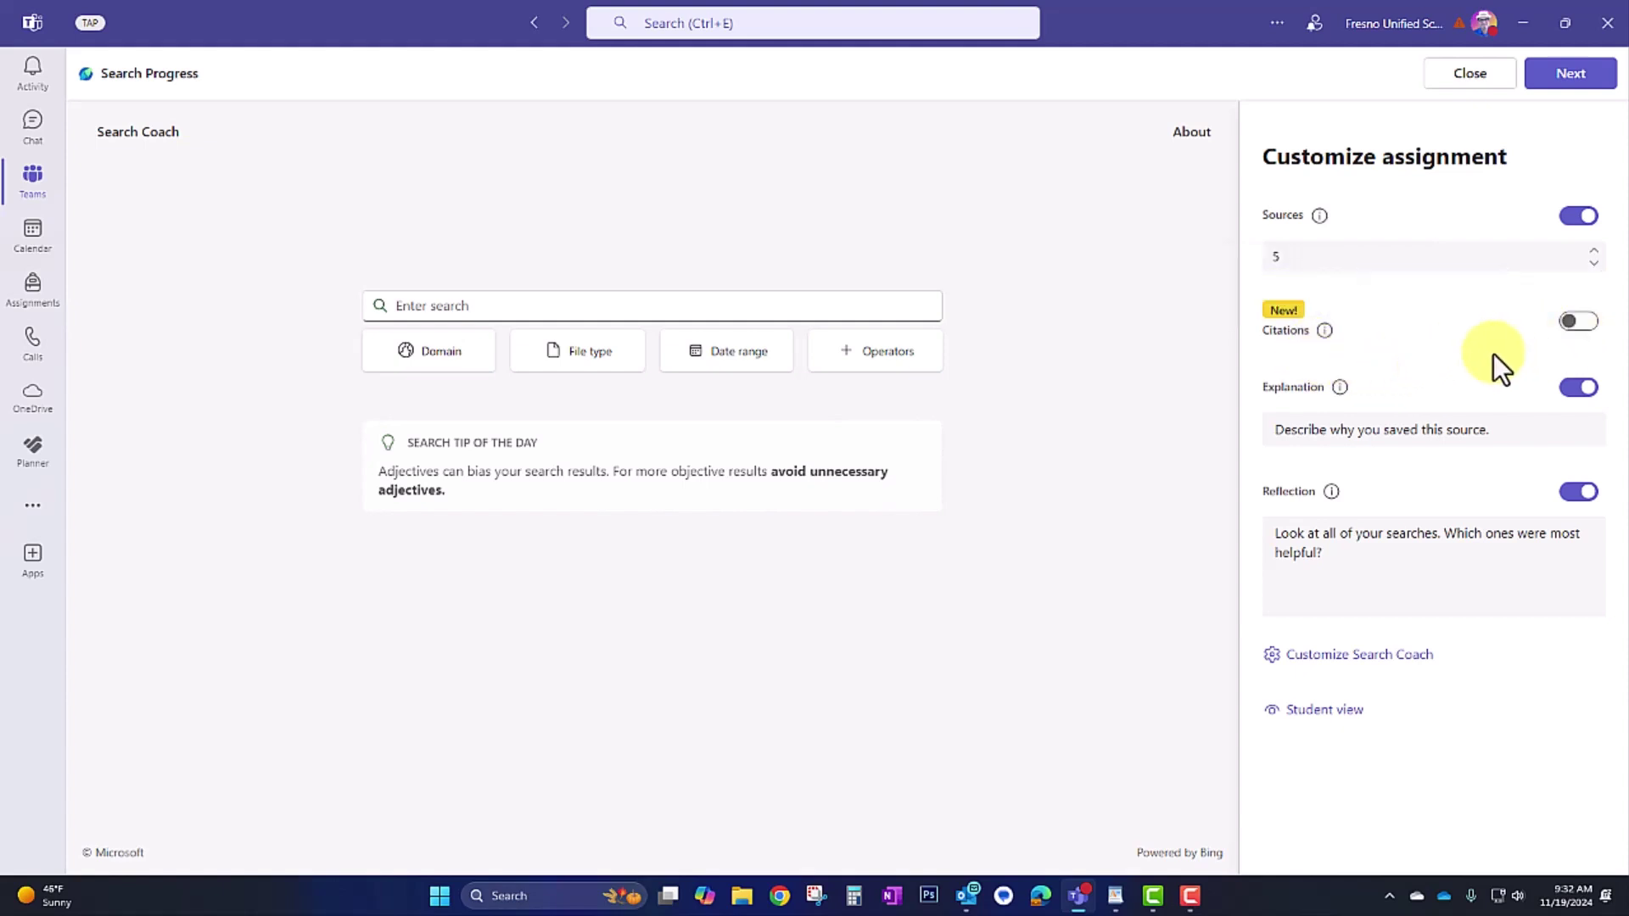
Step: Review the Search Coach background and filter settings and close them without applying anything
left_click(1360, 654)
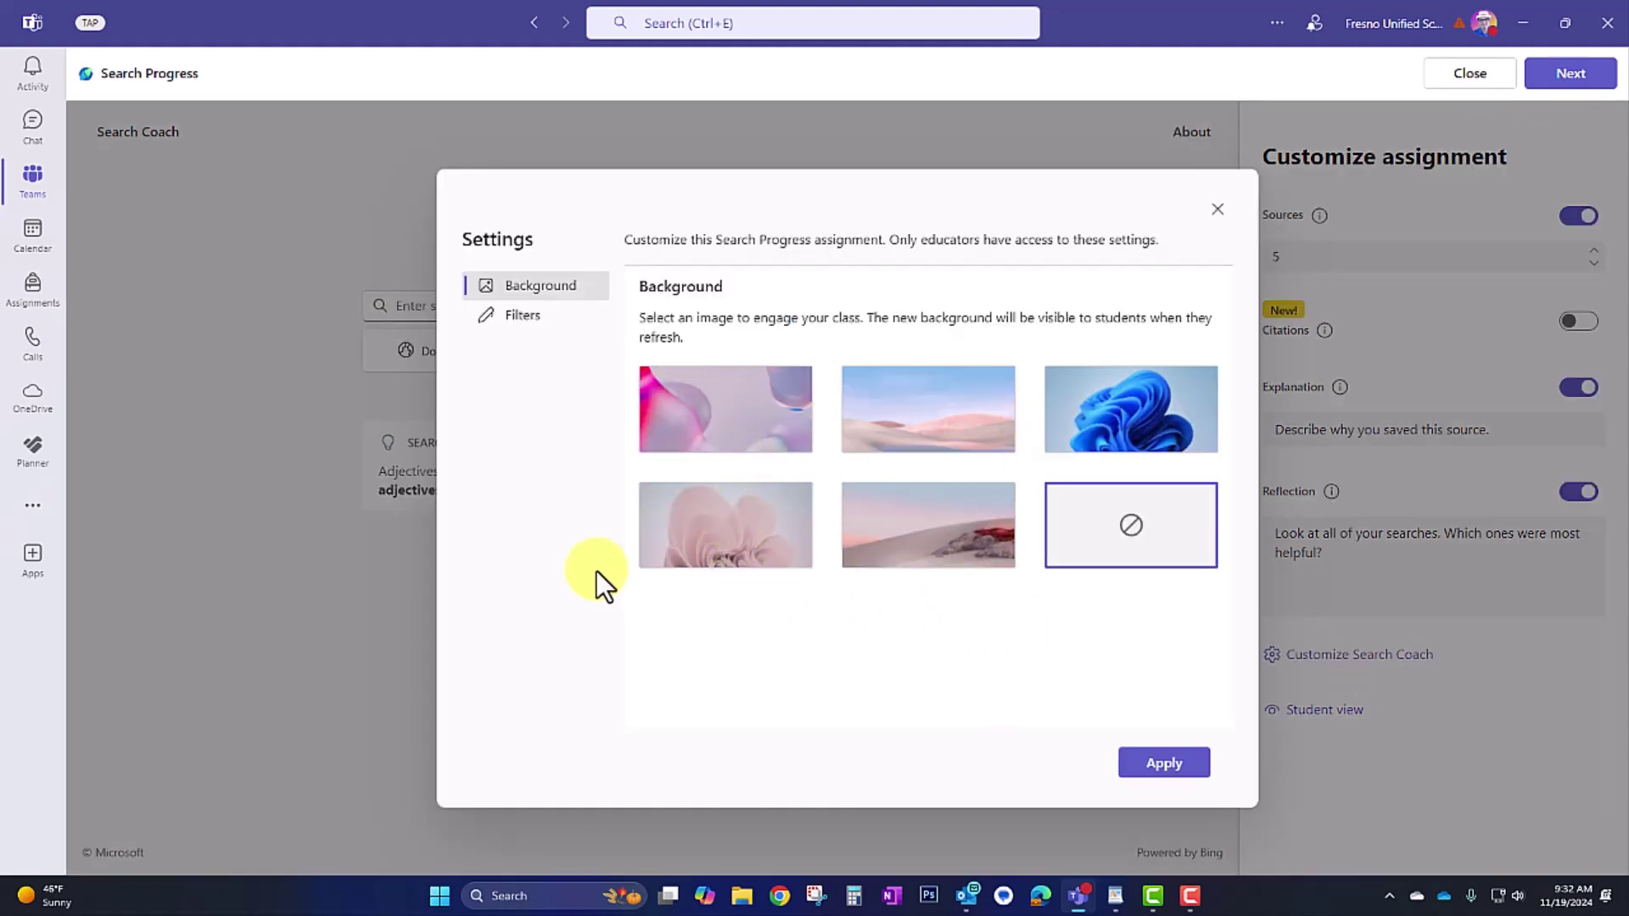
left_click(550, 318)
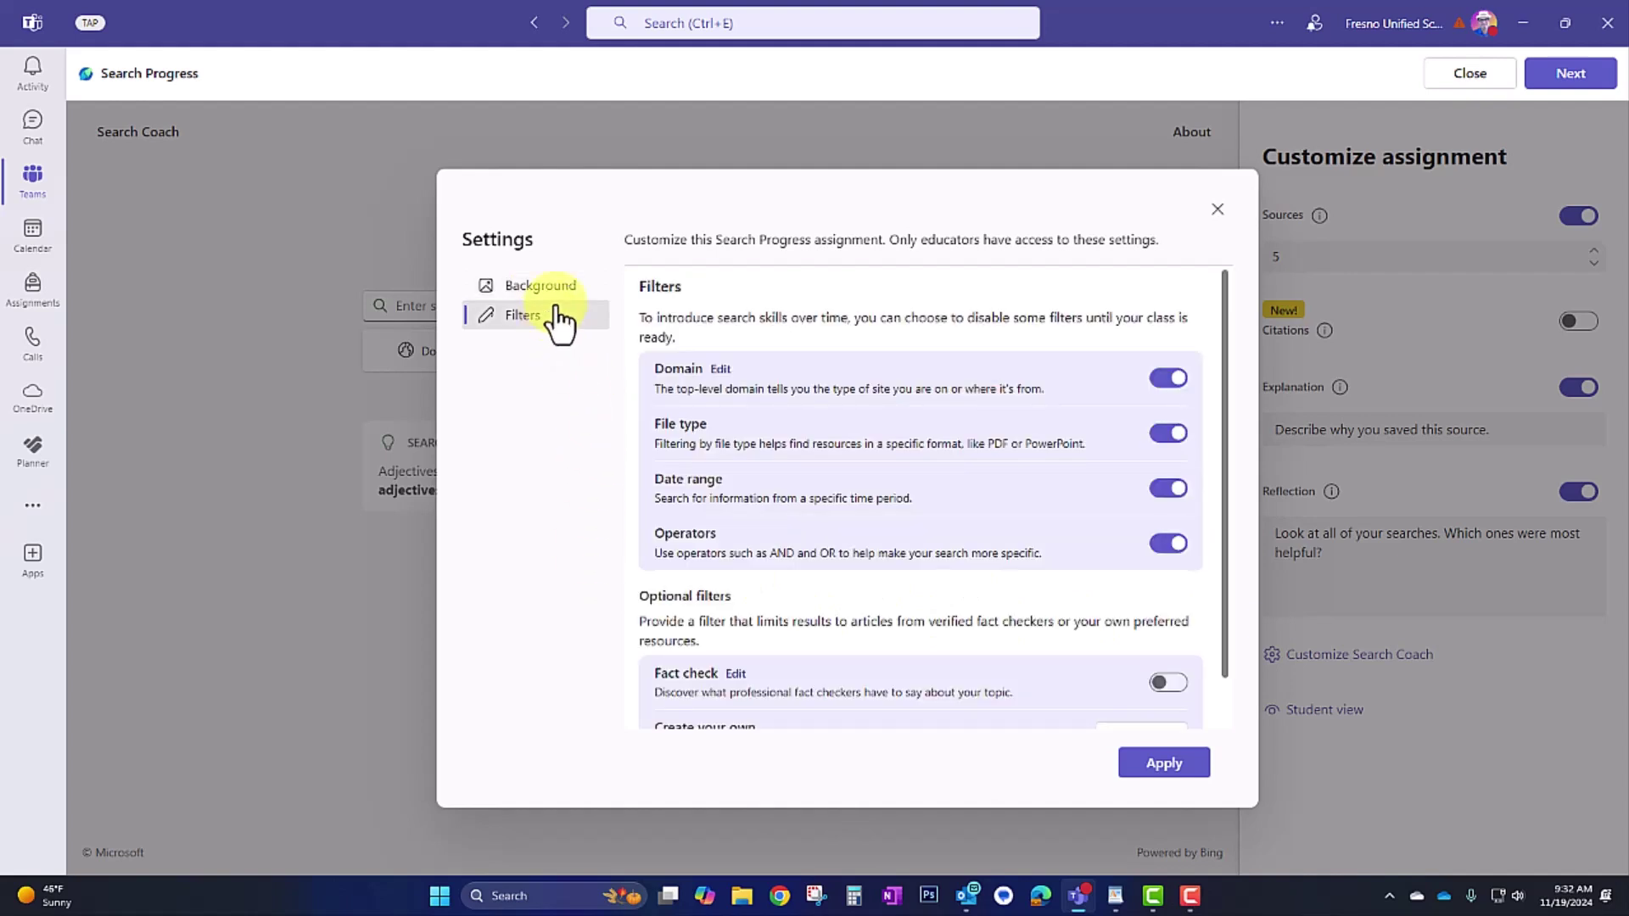
left_click_drag(1225, 298, 1235, 329)
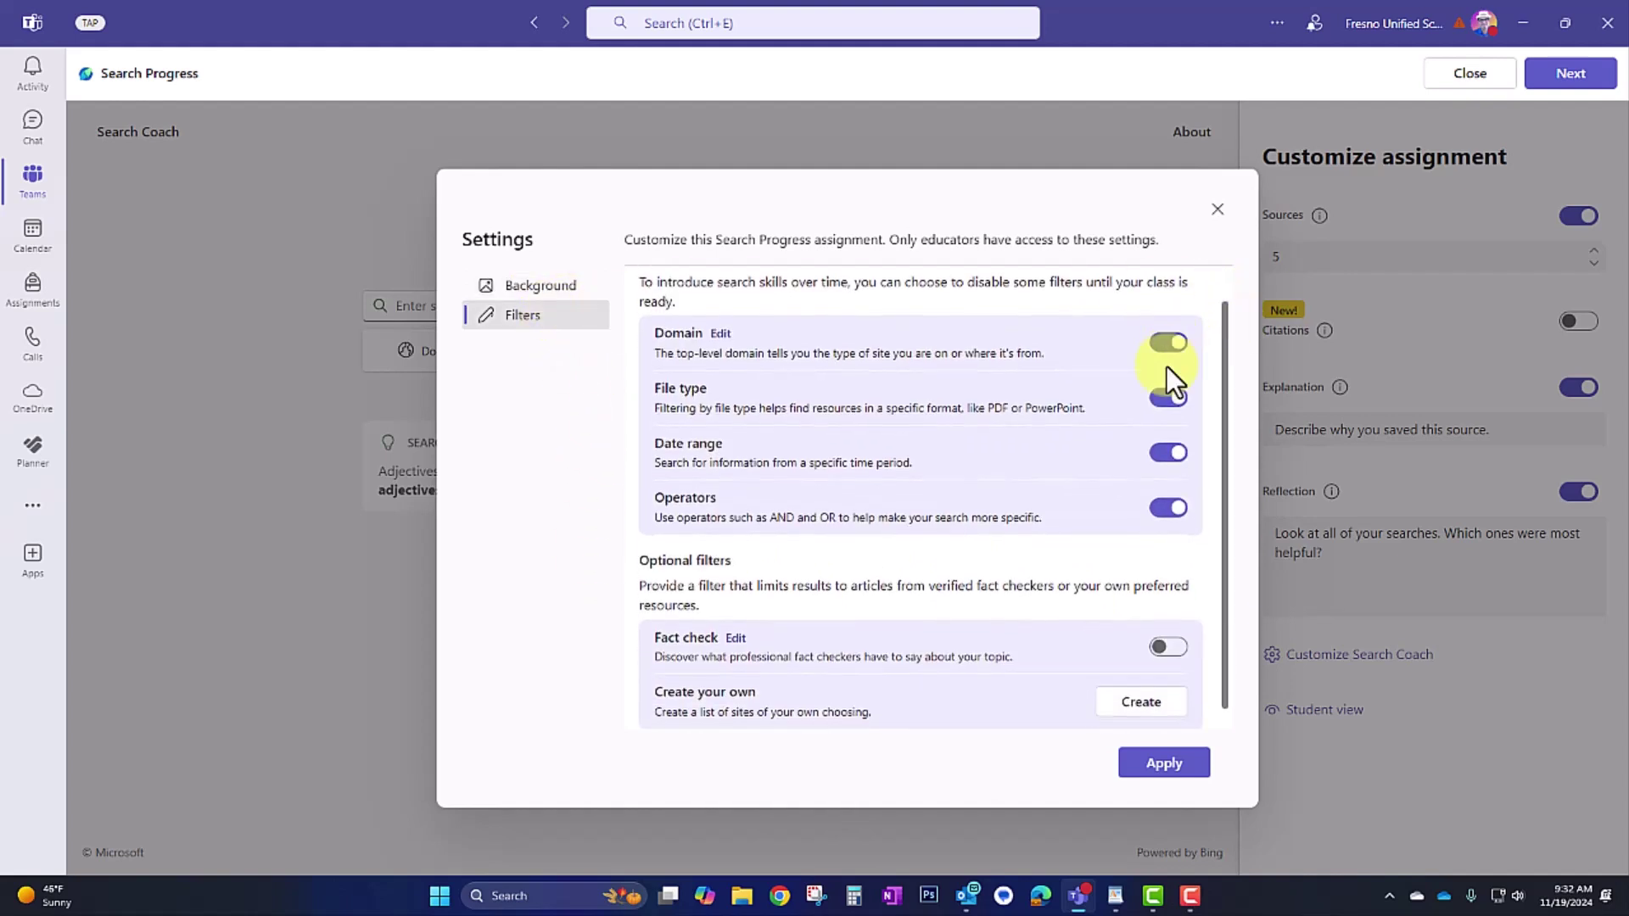
left_click(1168, 454)
left_click(1167, 501)
left_click(1217, 212)
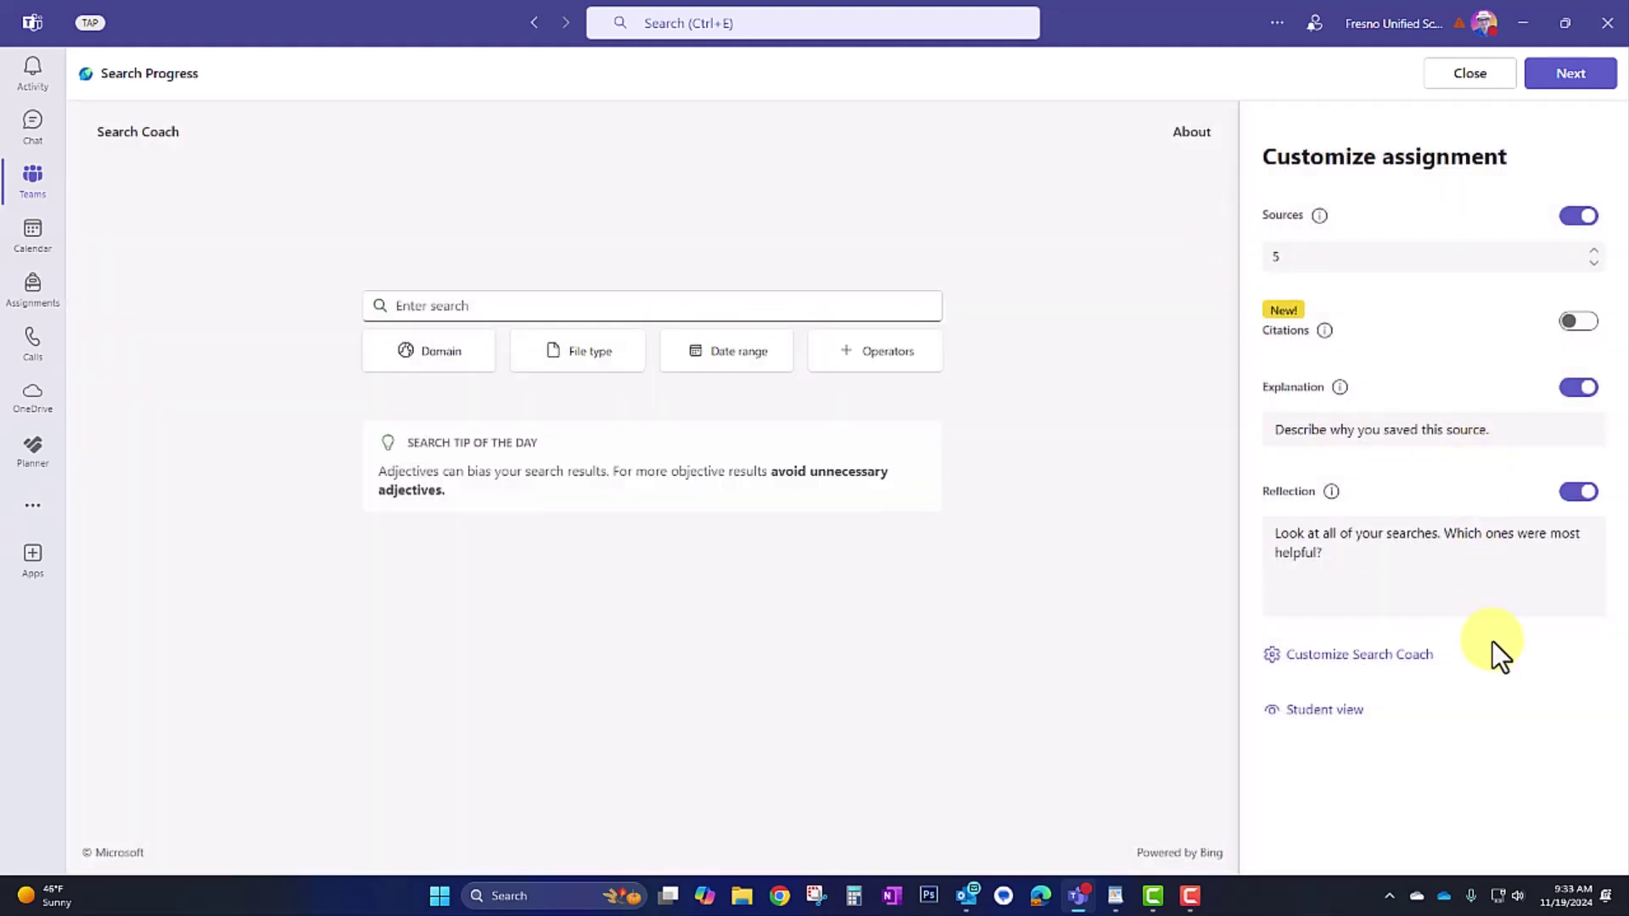
Step: Preview the Search Progress assignment as a student and search for "local issues around Fresno, Ca"
left_click(1324, 710)
left_click(1091, 291)
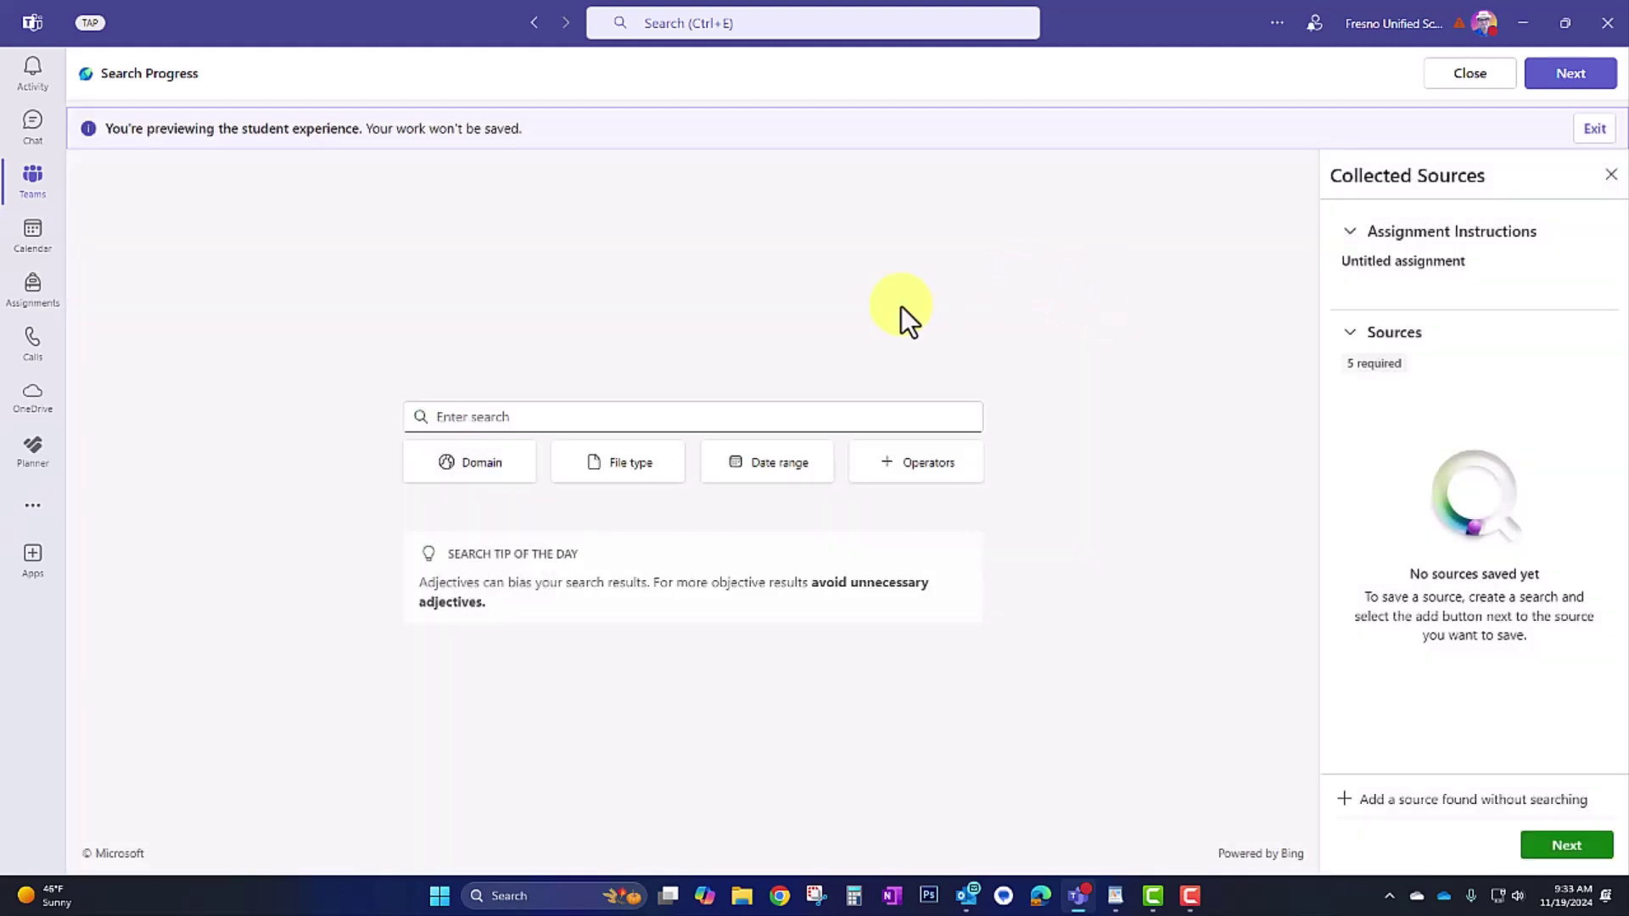
left_click(720, 414)
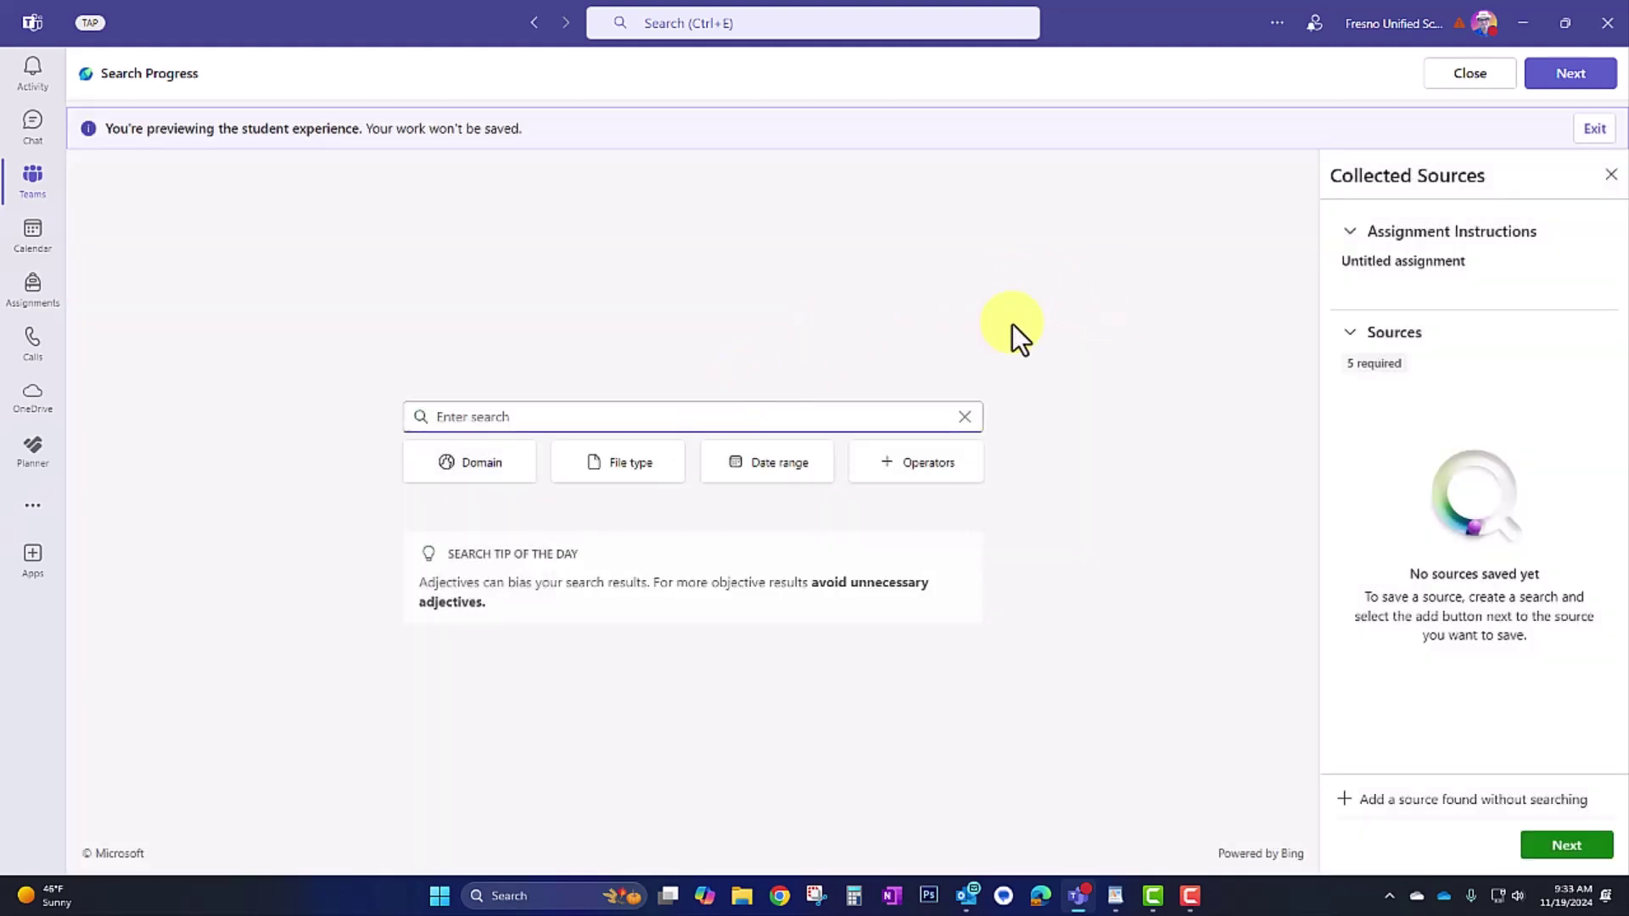
type("local issues around Fresno, Ca")
key("Return")
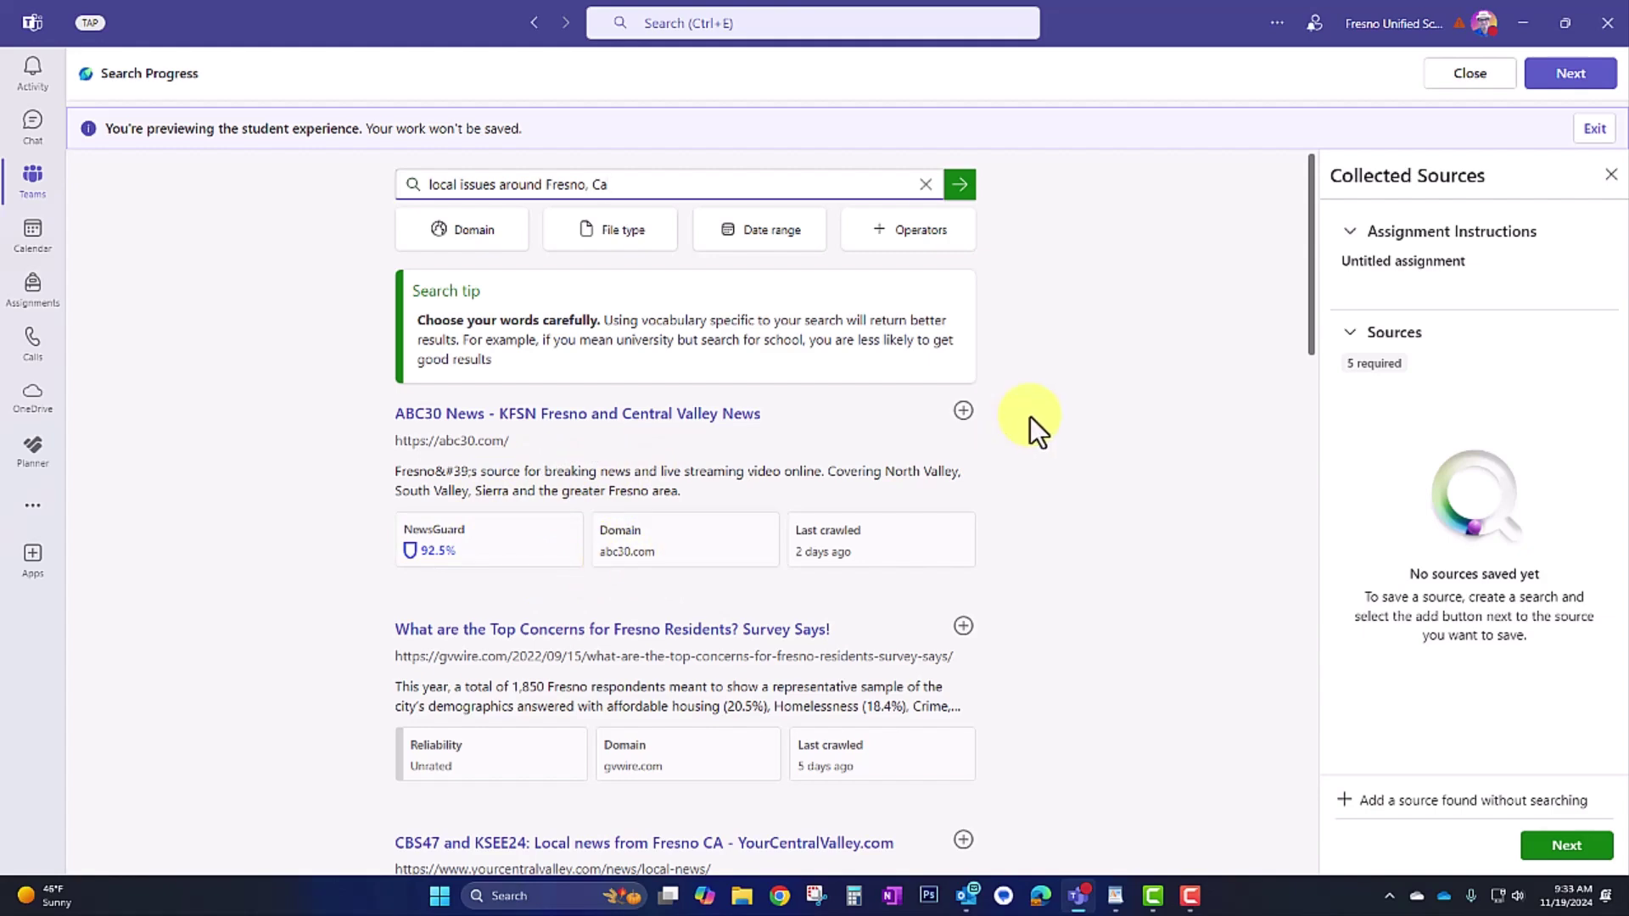
Step: Open the search result "What are the Top Concerns for Fresno Residents? Survey Says!" in the browser and skim the article
scroll(1030, 415, "down", 2)
scroll(1030, 416, "down", 2)
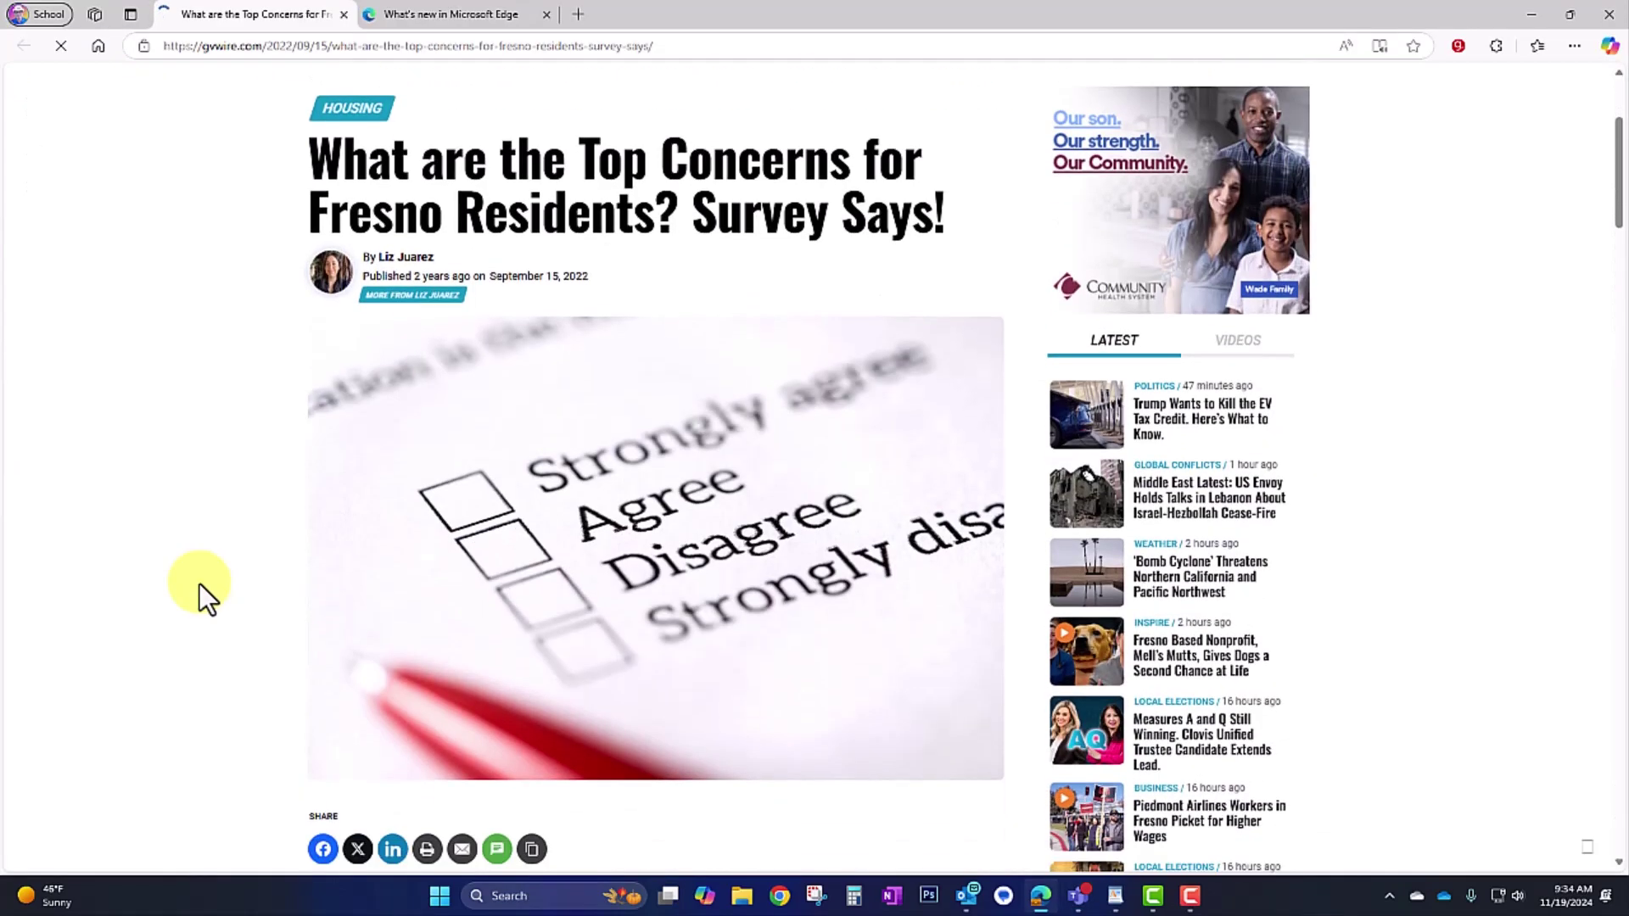
scroll(1537, 675, "down", 2)
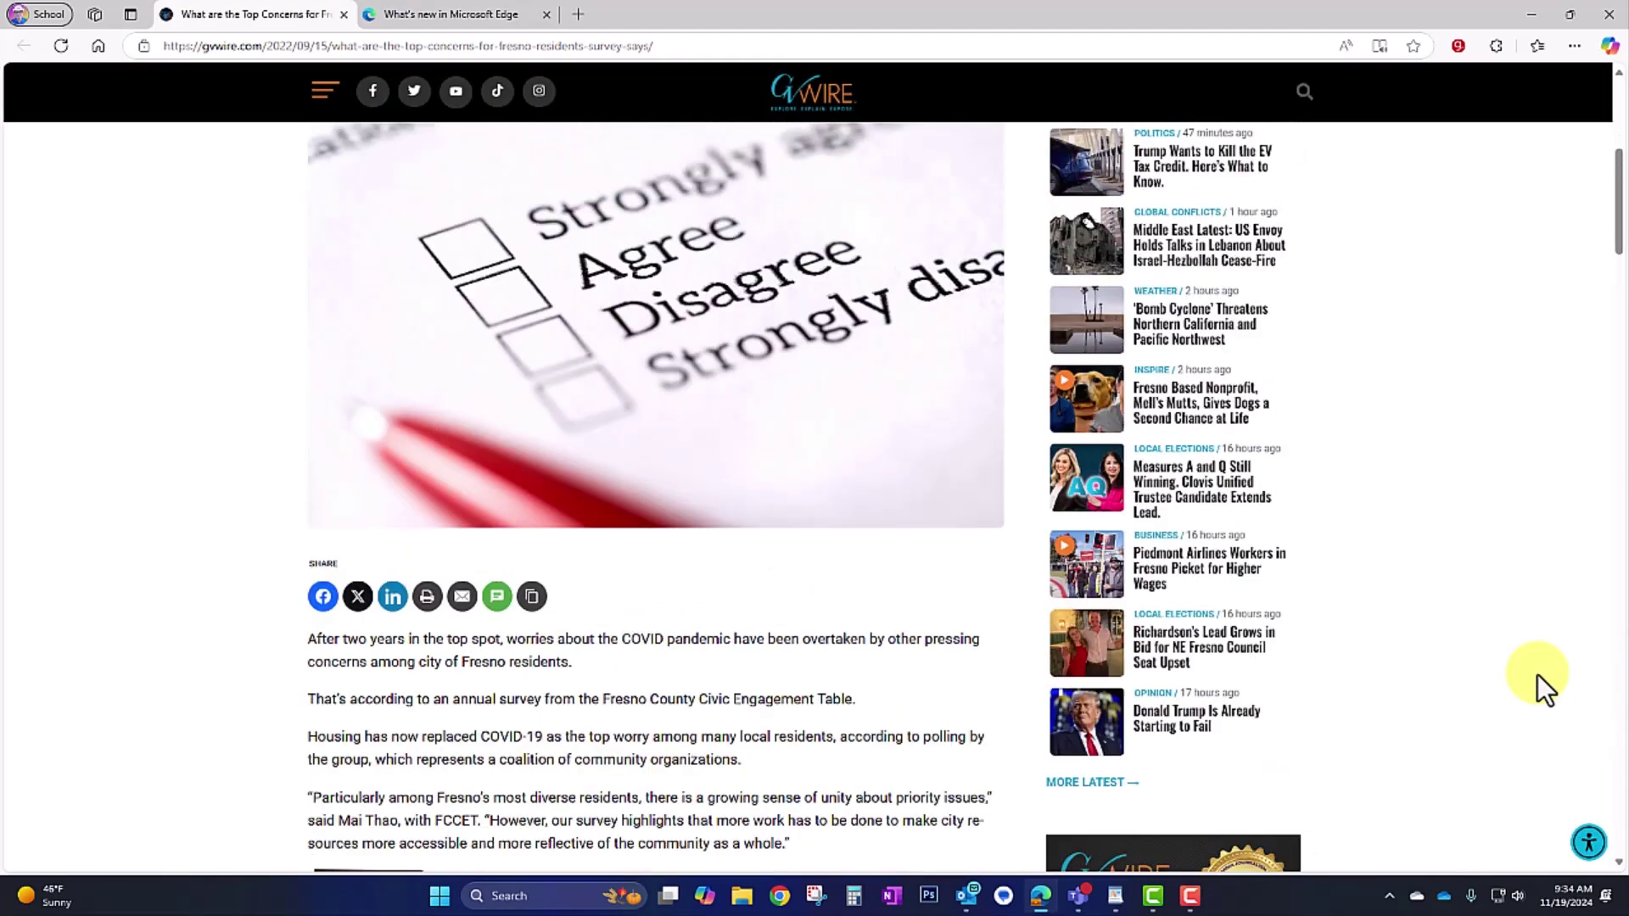
scroll(1537, 674, "up", 5)
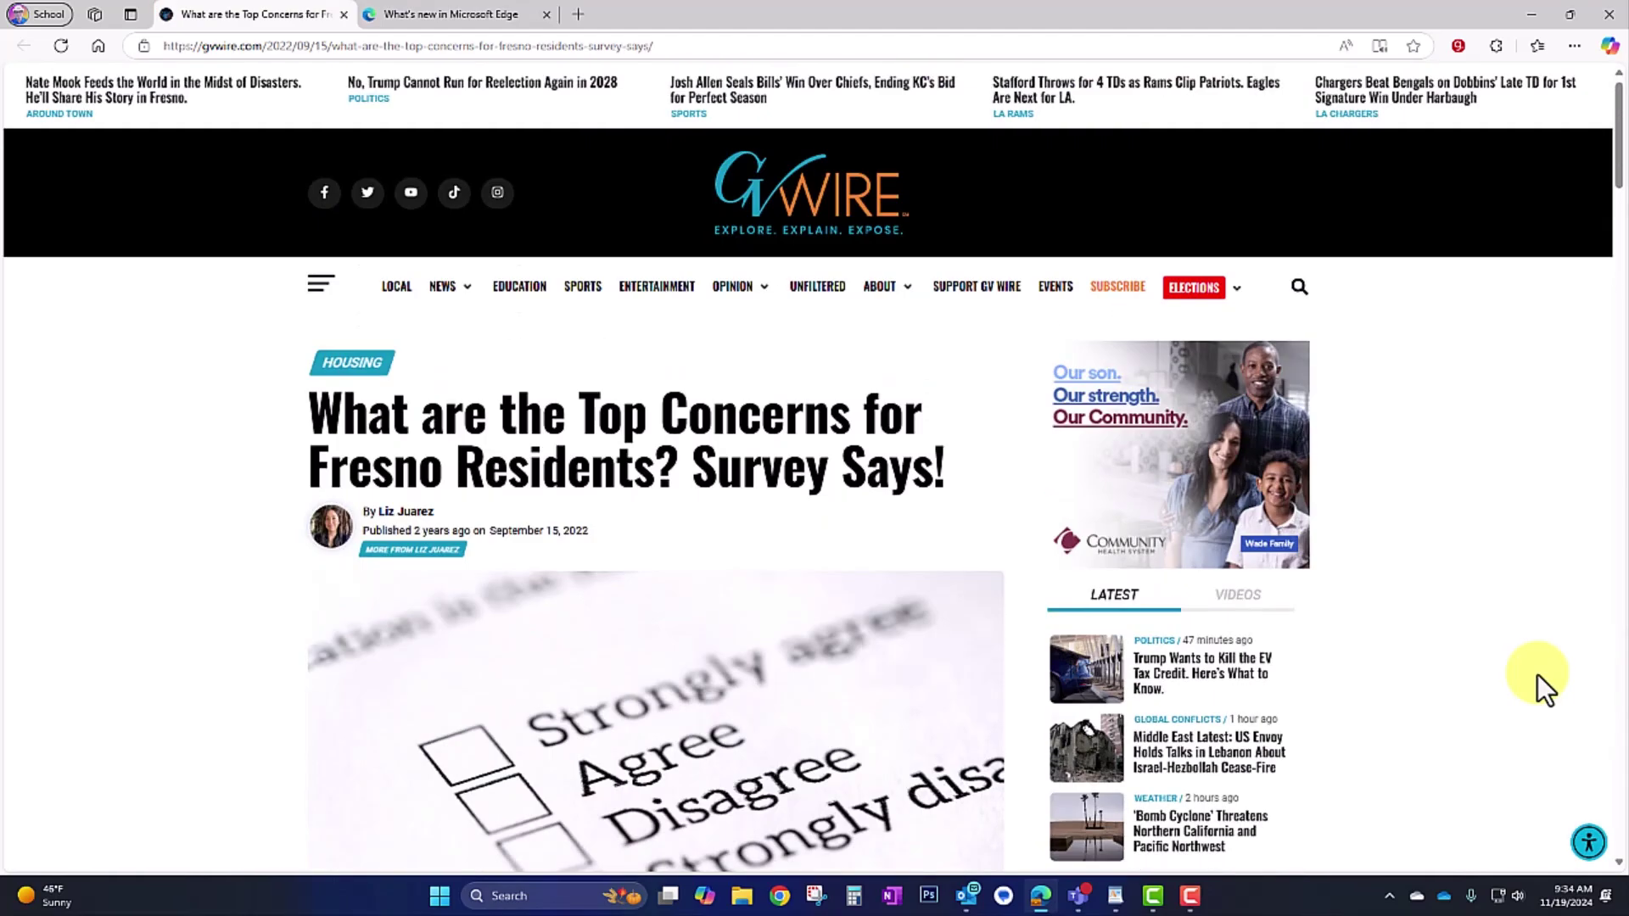
Step: Return to the Teams student preview, save the Top Concerns for Fresno Residents article as a source, and go to the assignment summary
left_click(1532, 14)
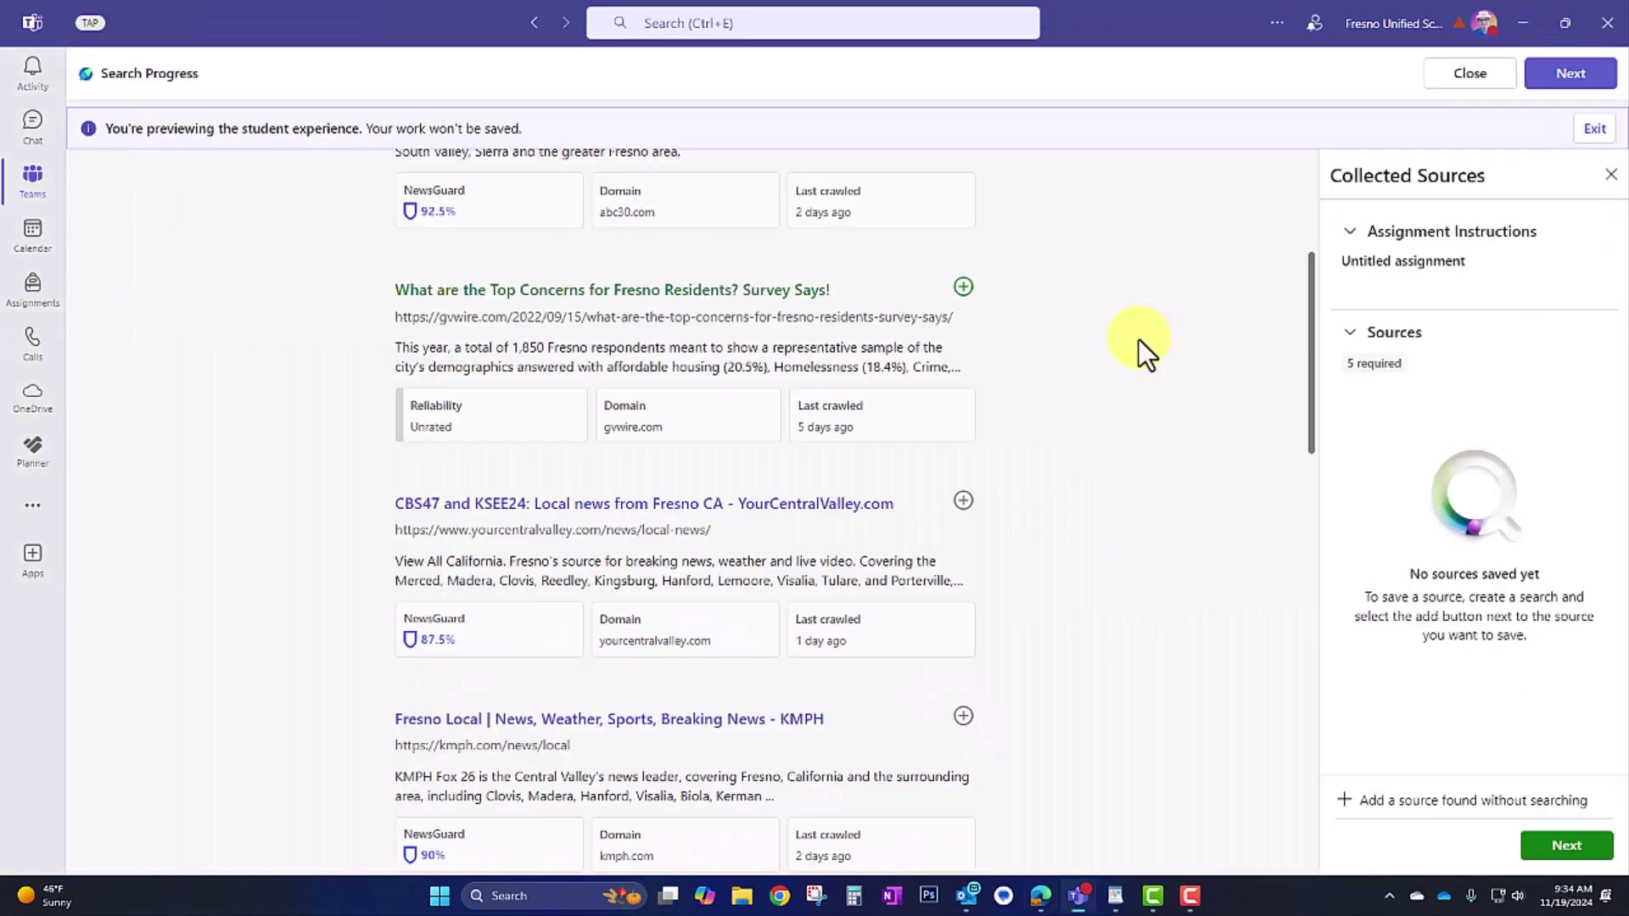
left_click(963, 288)
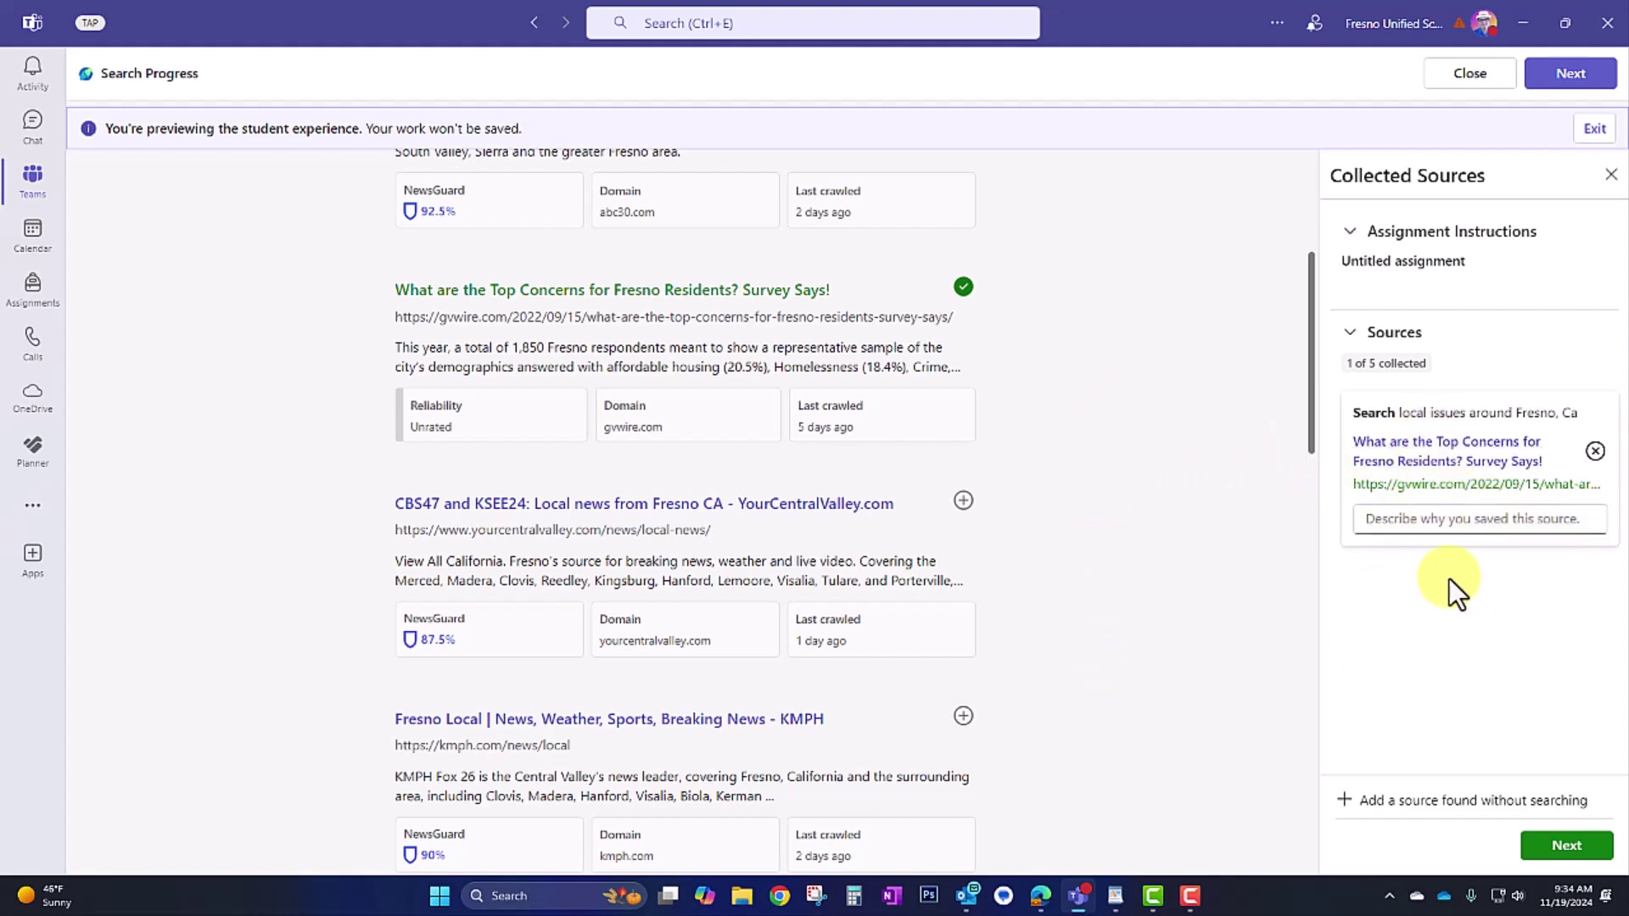
left_click(1549, 849)
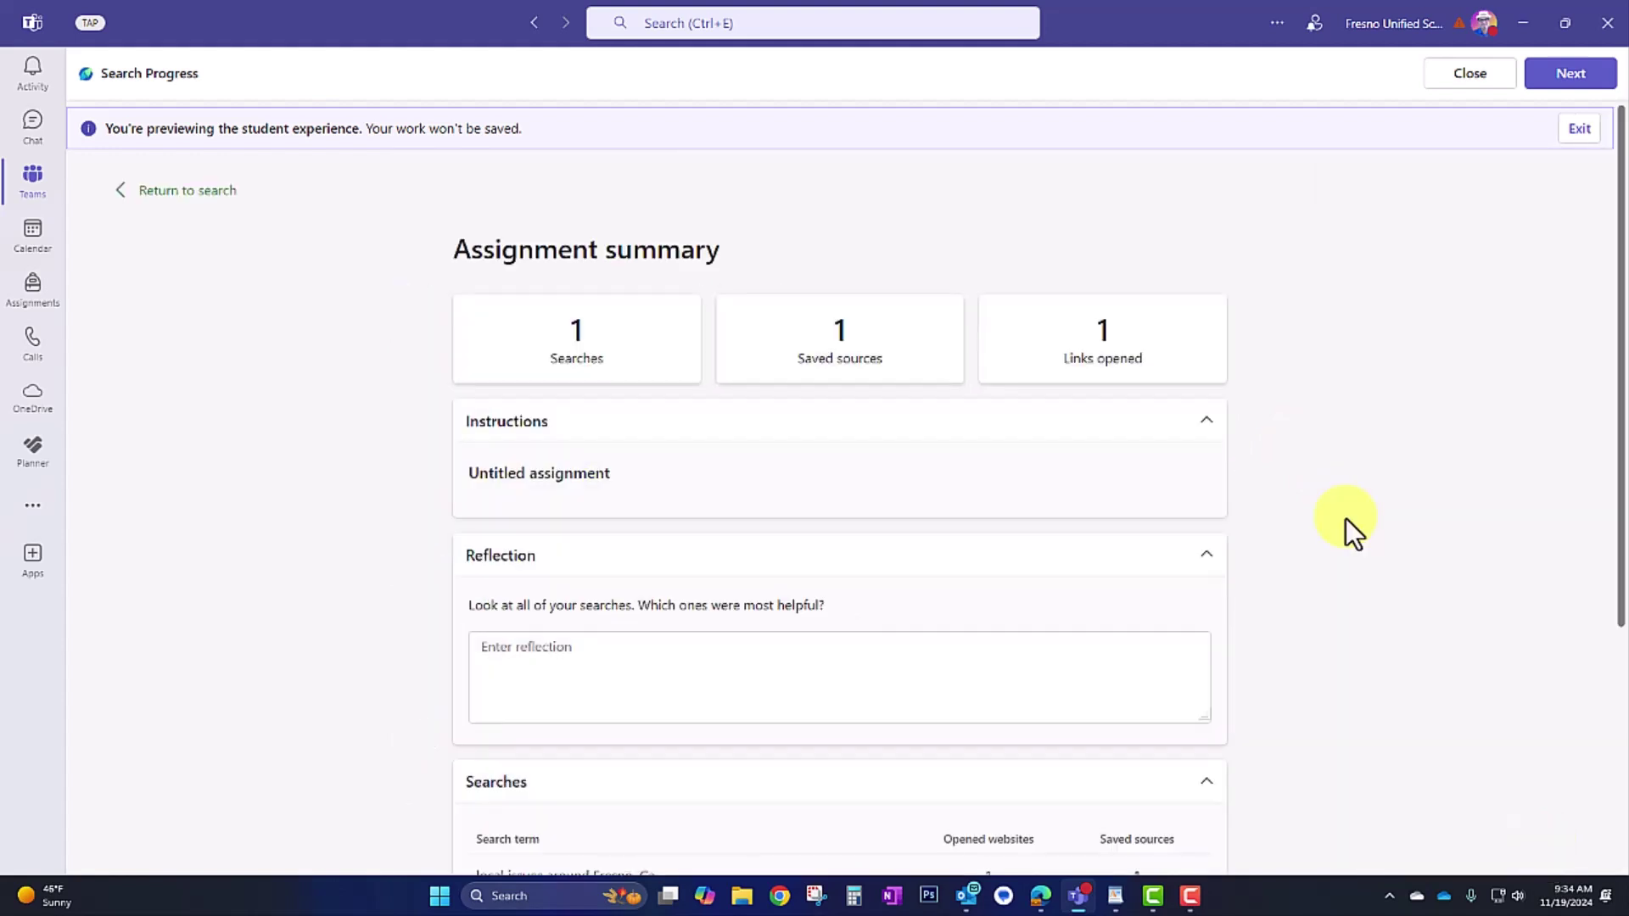
Step: Review the student assignment summary with its reflection, searches and sources, and proceed from the Search Progress preview
scroll(1346, 517, "down", 2)
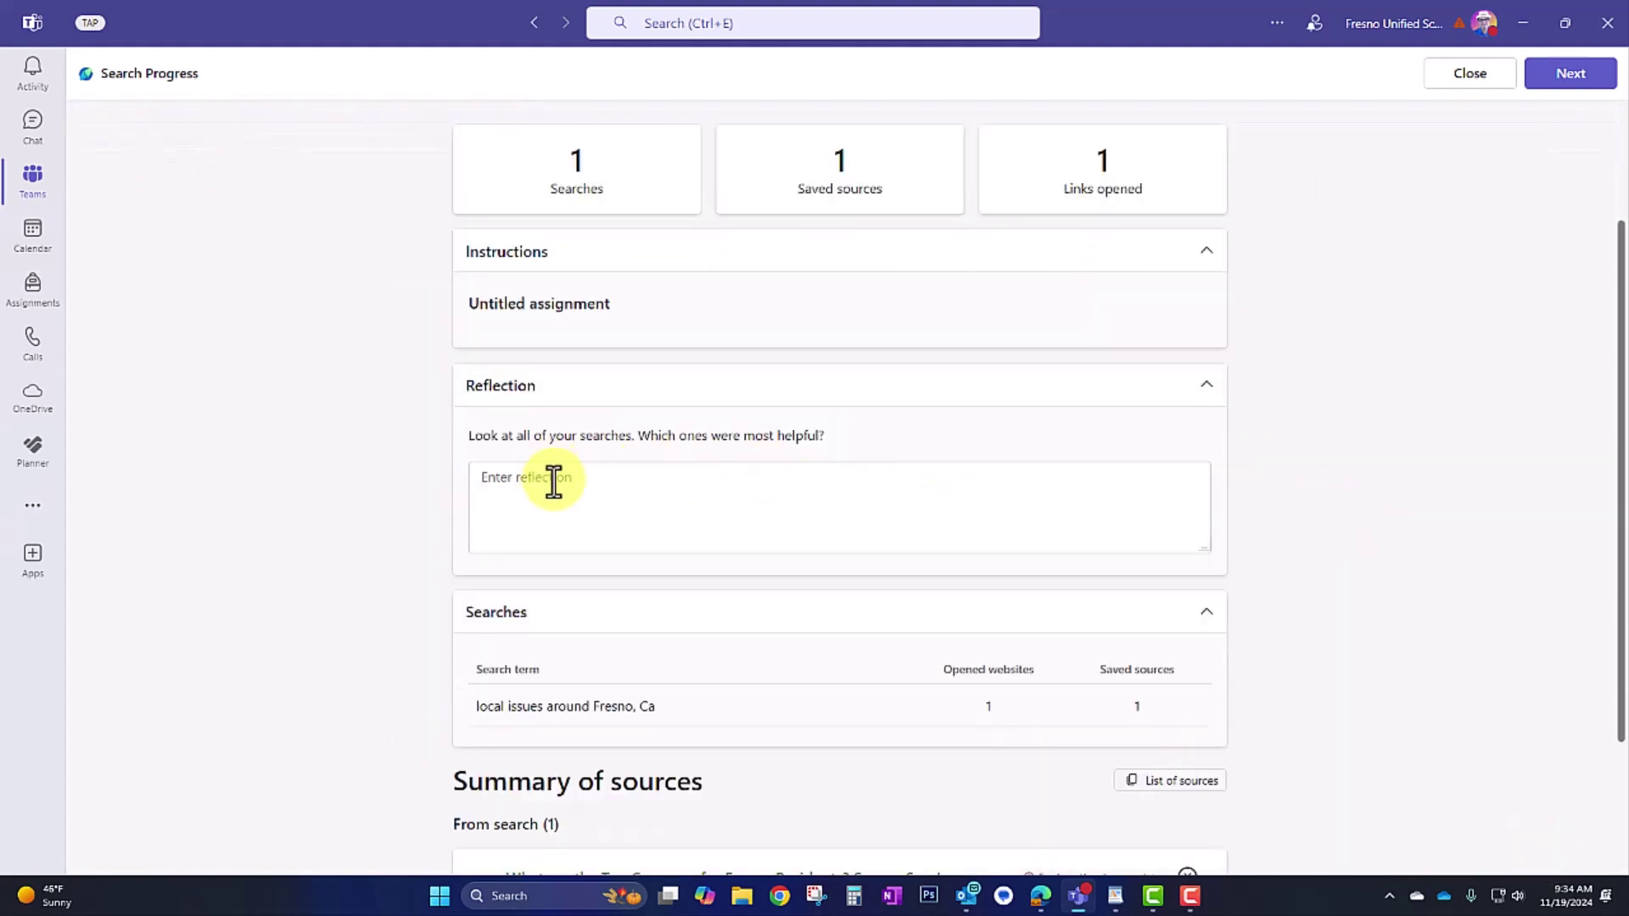
left_click(1538, 81)
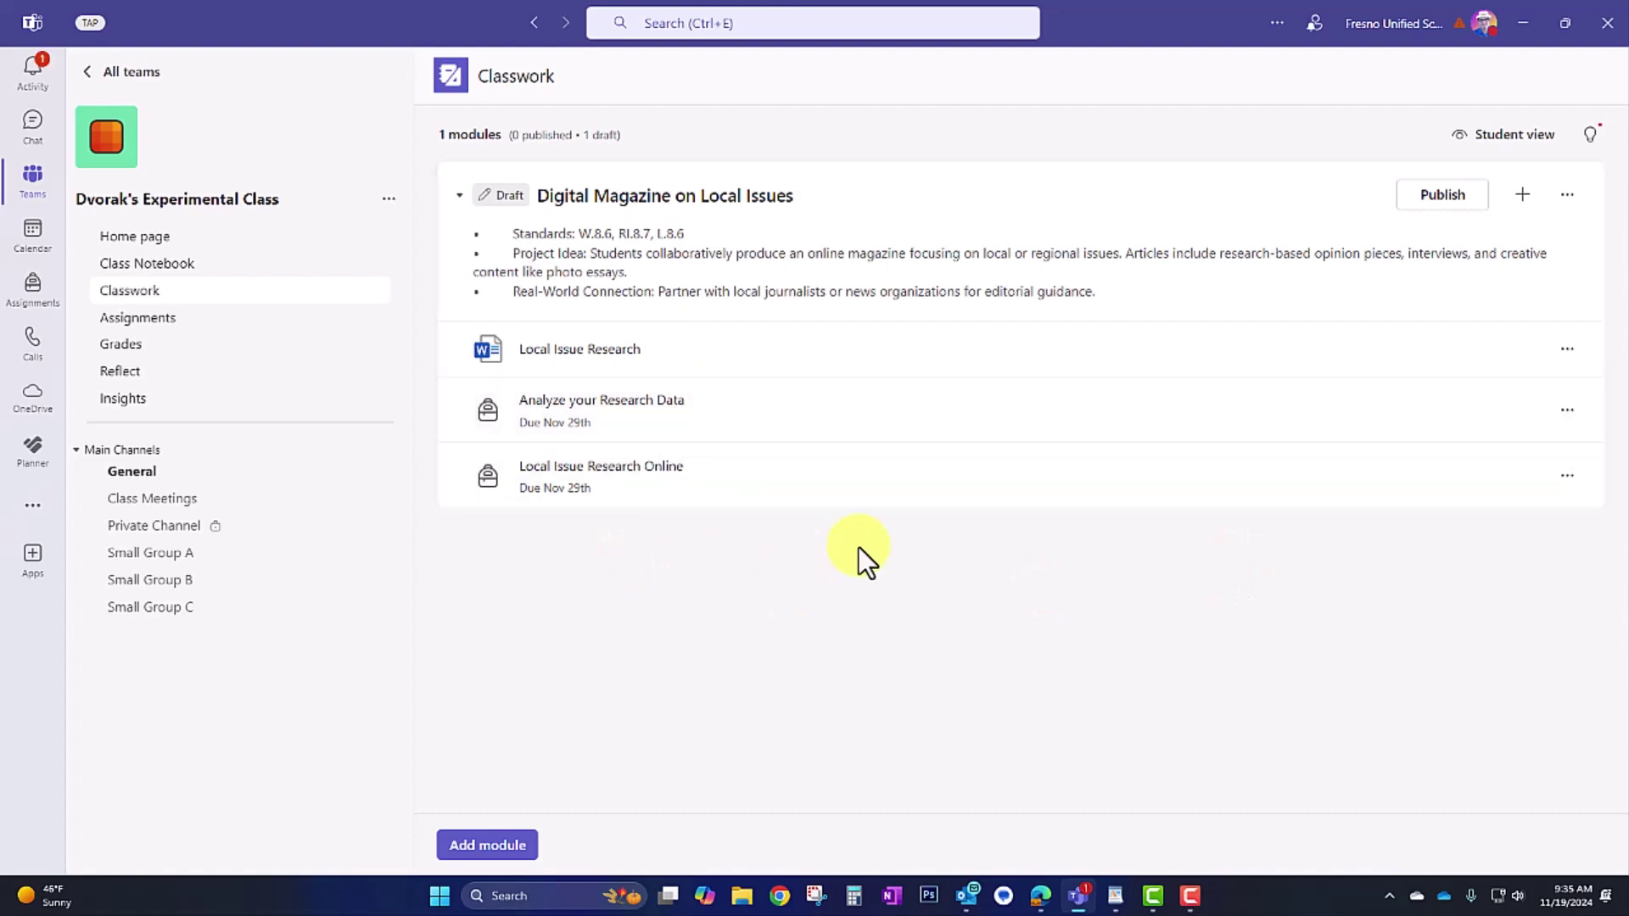
Step: Switch to the WordPad project document, enlarge it to full screen, and read the Stage 1 and Stage 2 descriptions
left_click(1113, 900)
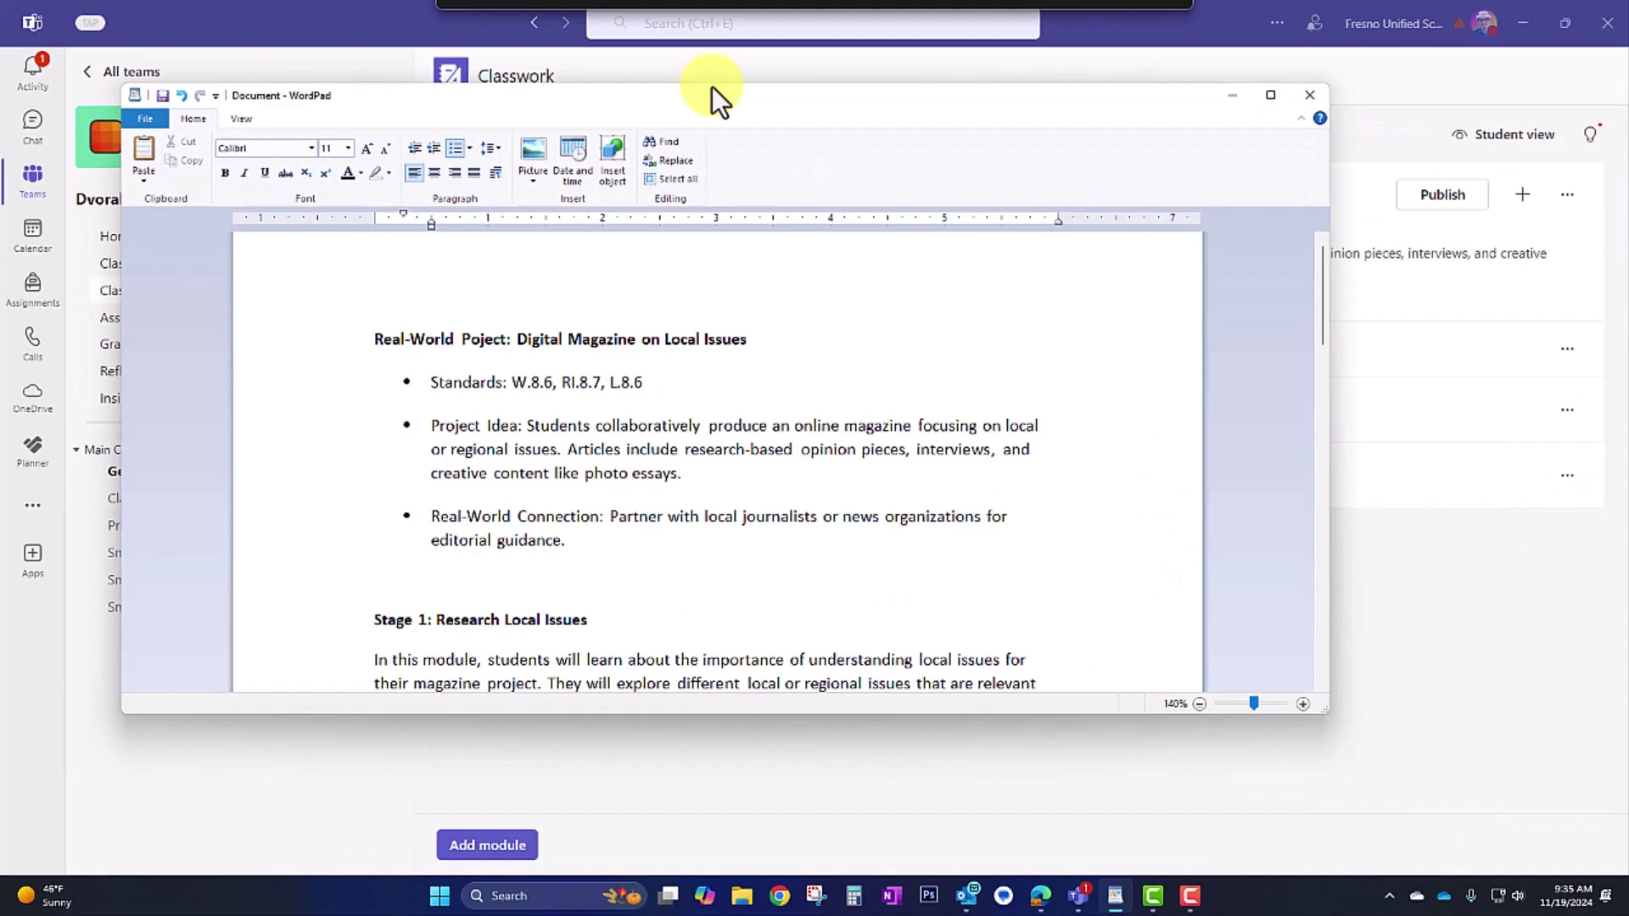
left_click_drag(711, 87, 788, 49)
double_click(787, 49)
scroll(1098, 465, "down", 5)
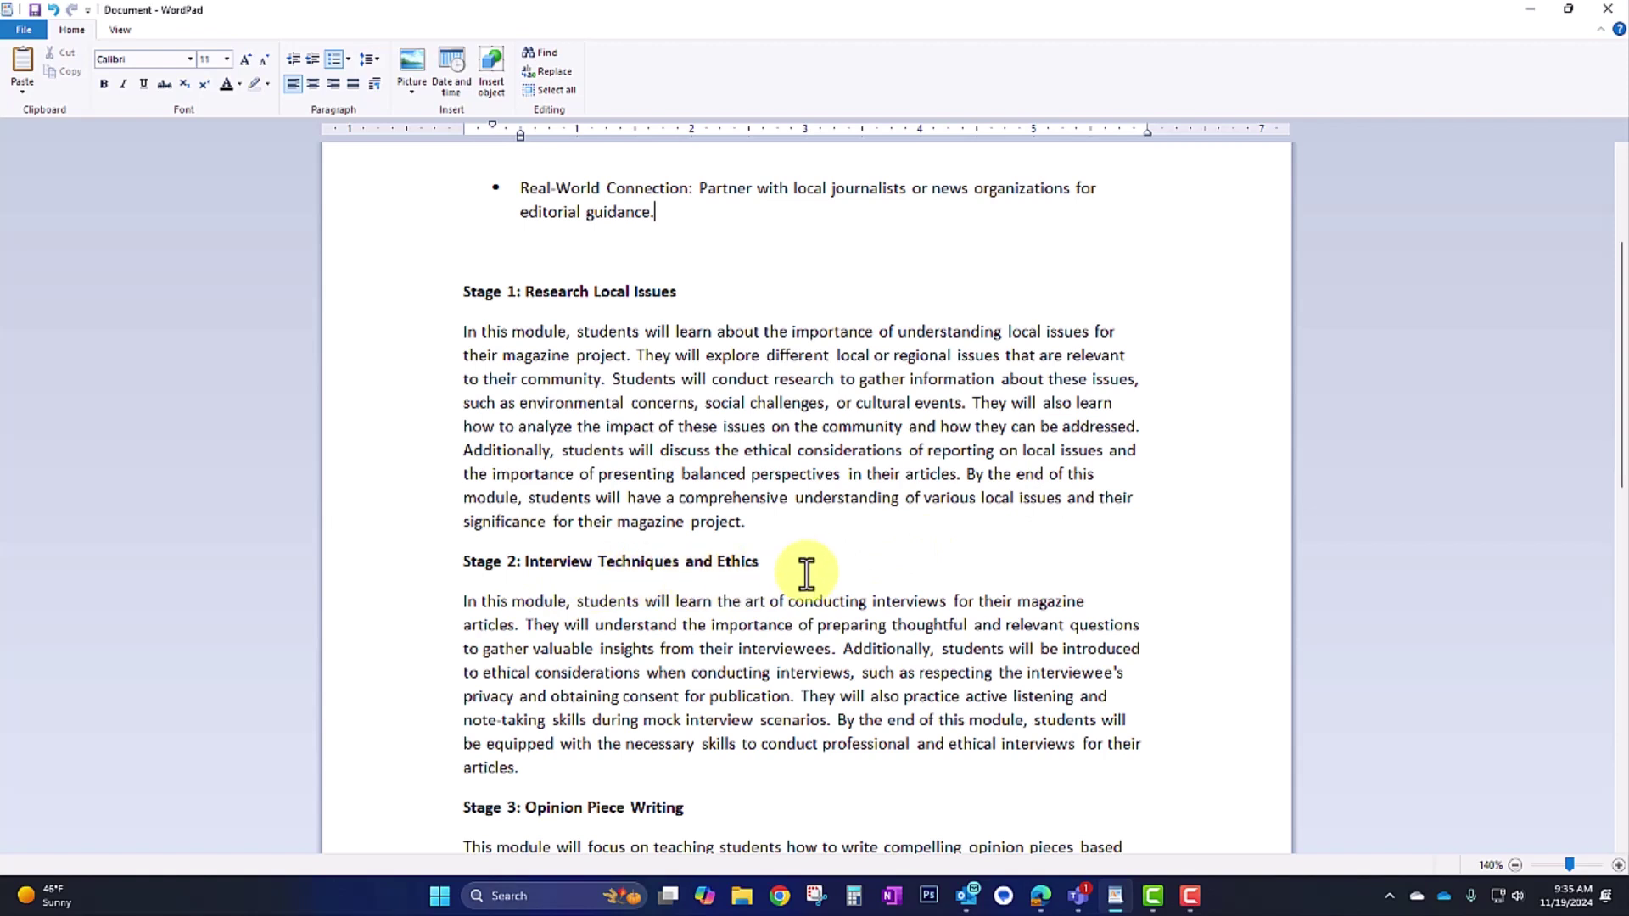
scroll(801, 565, "down", 1)
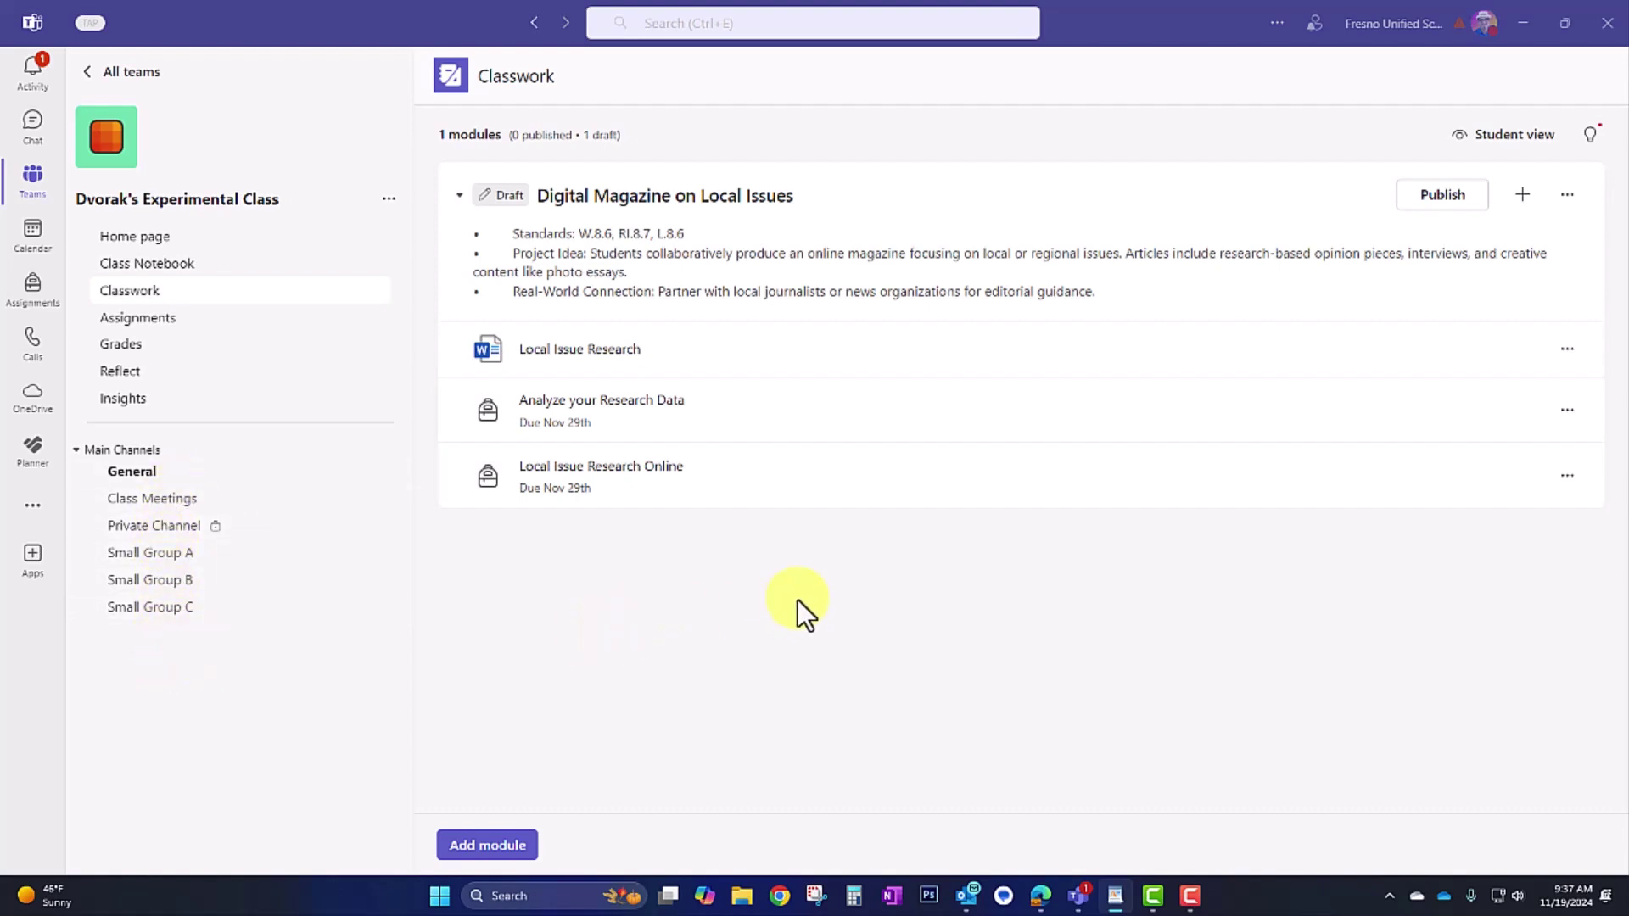
Step: Create a standard channel named "Class Discussion on Interview Best Practices" in the class team
left_click(1523, 197)
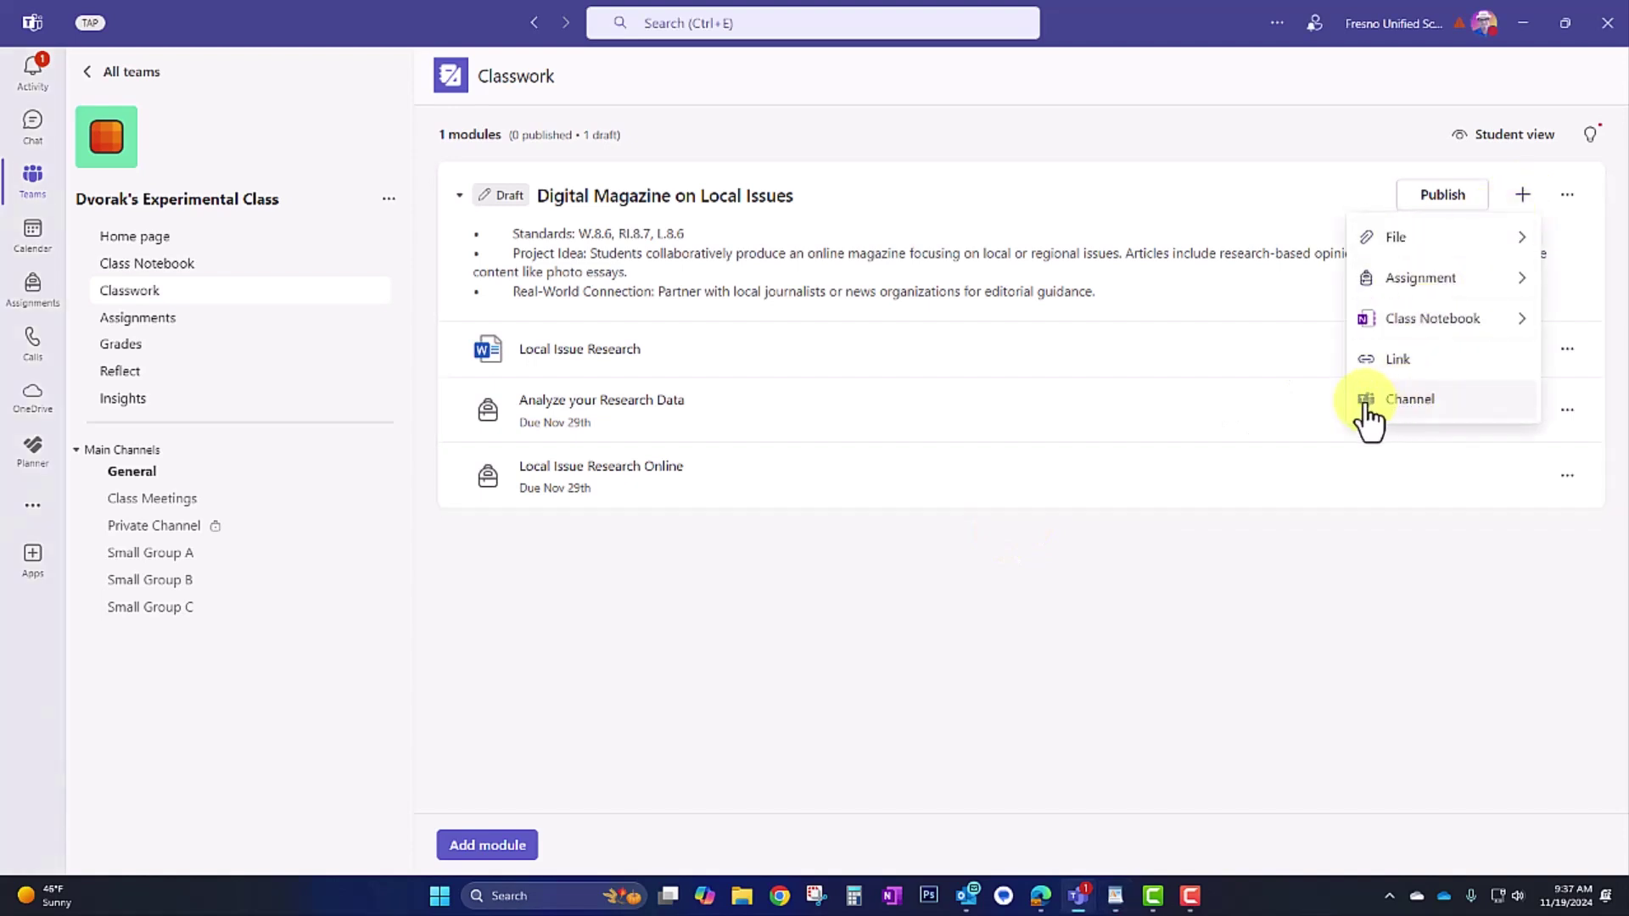
left_click(485, 569)
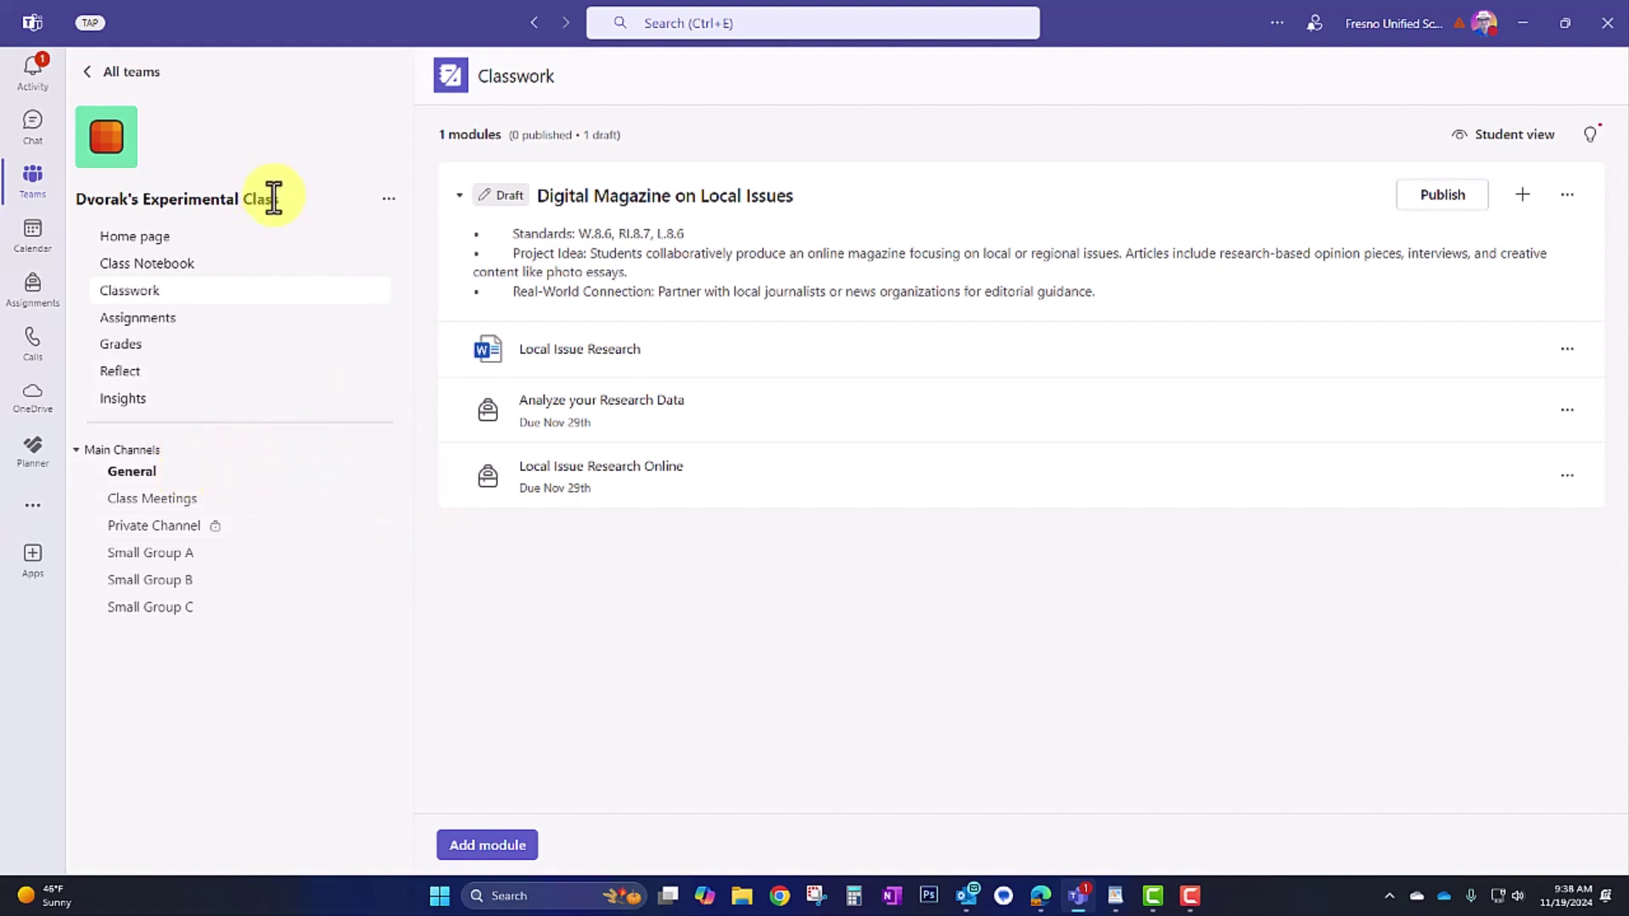
left_click(386, 204)
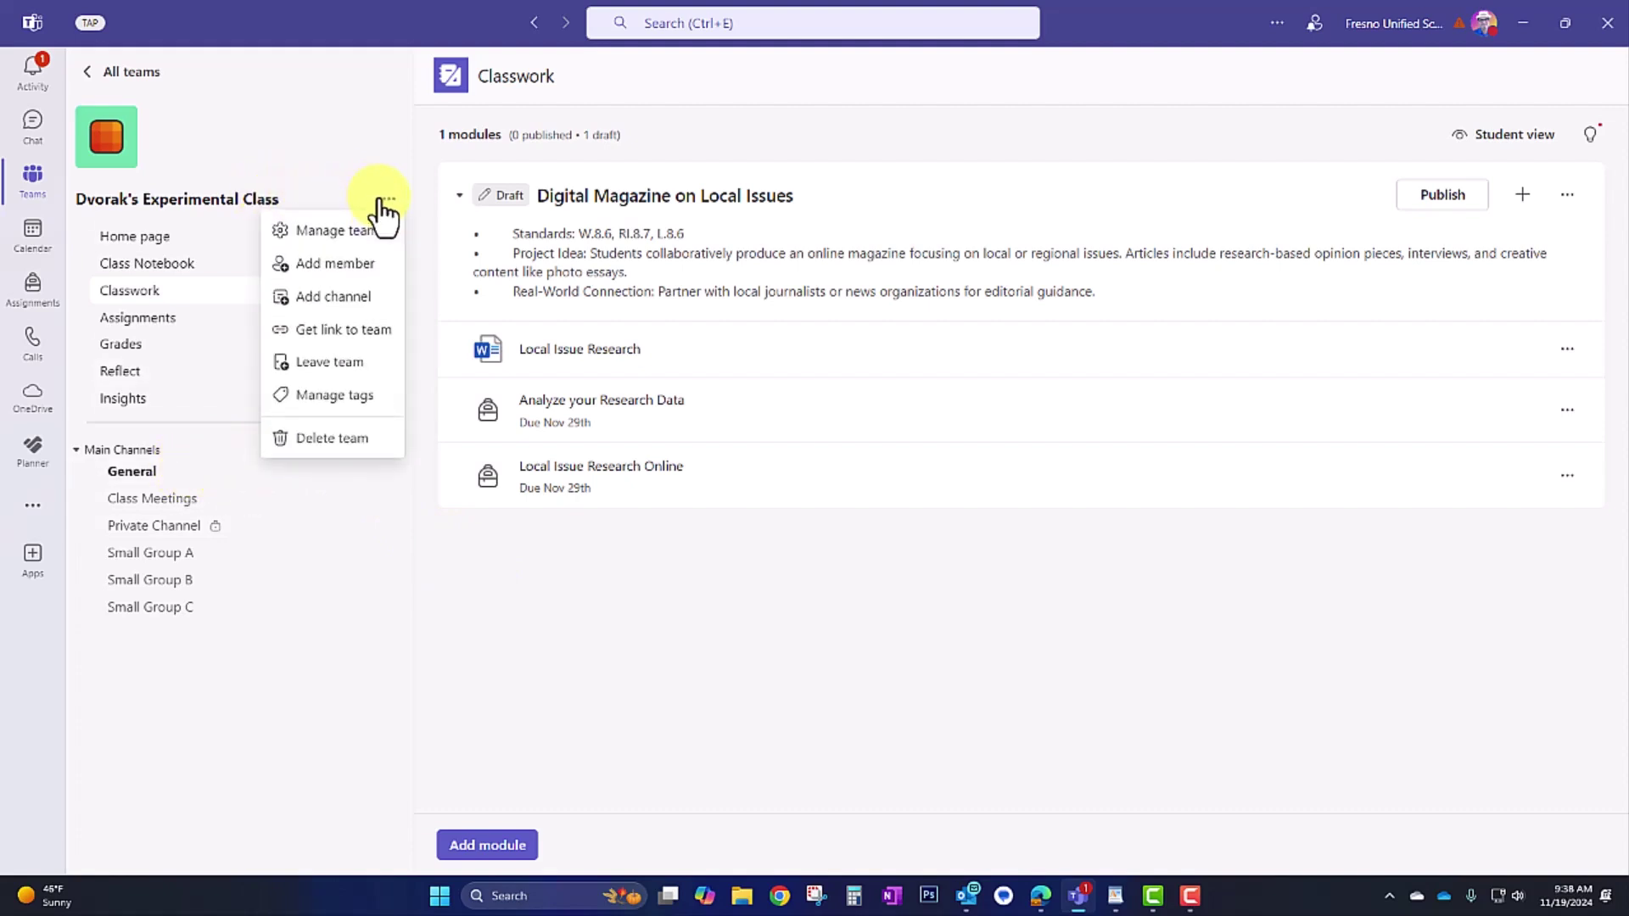
left_click(371, 301)
type("Class Discussion on Interview Best Practices")
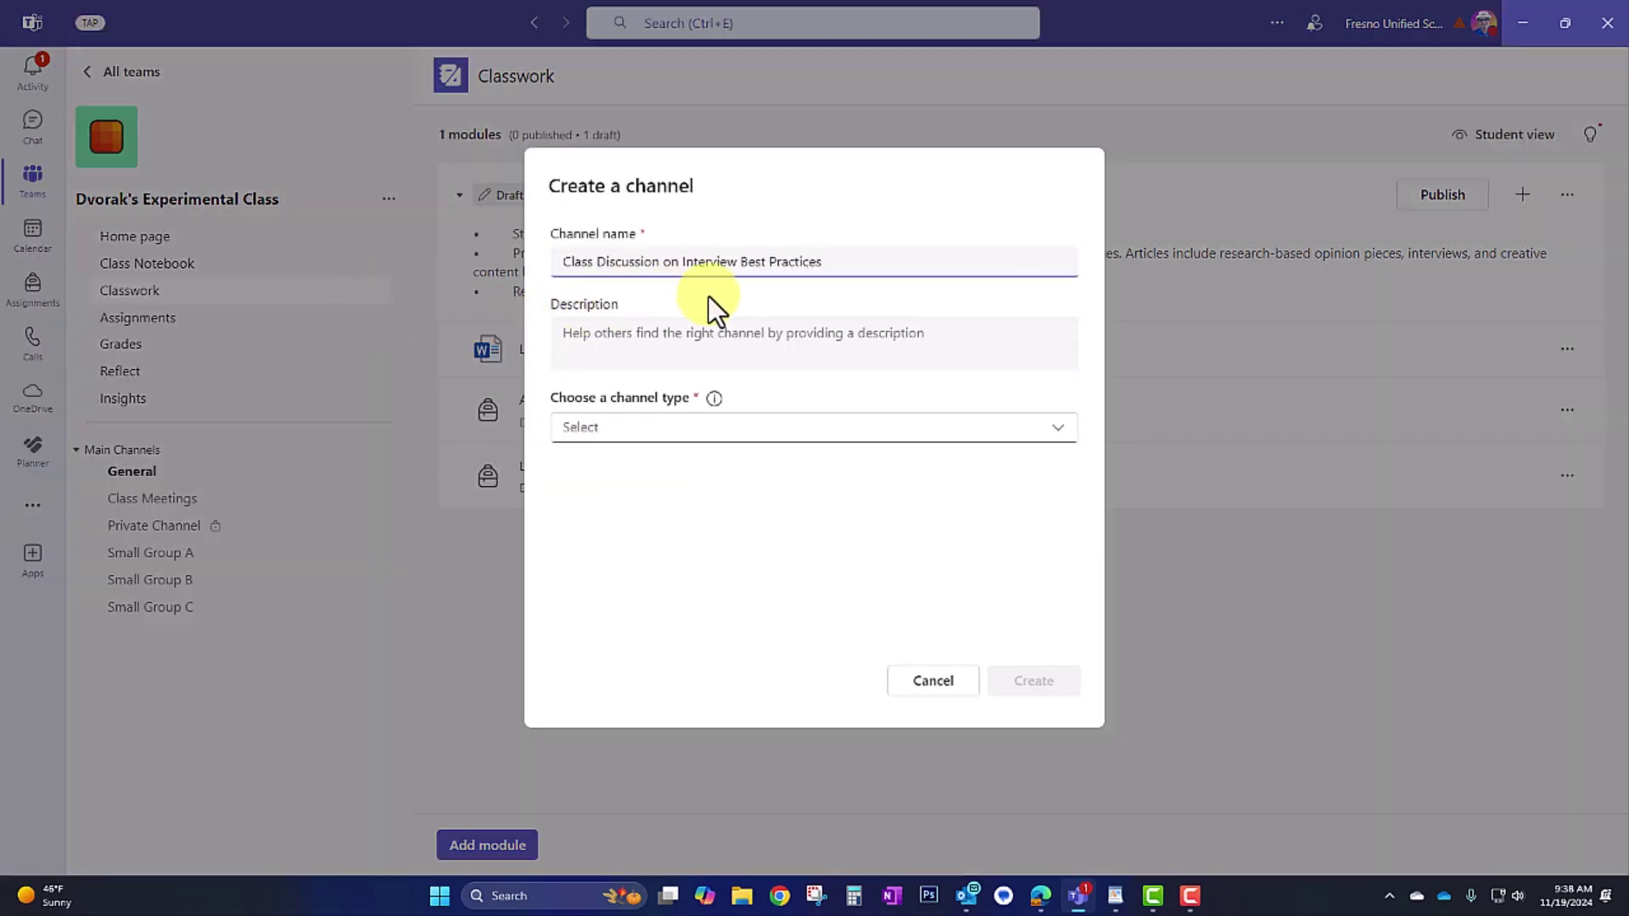
left_click(852, 440)
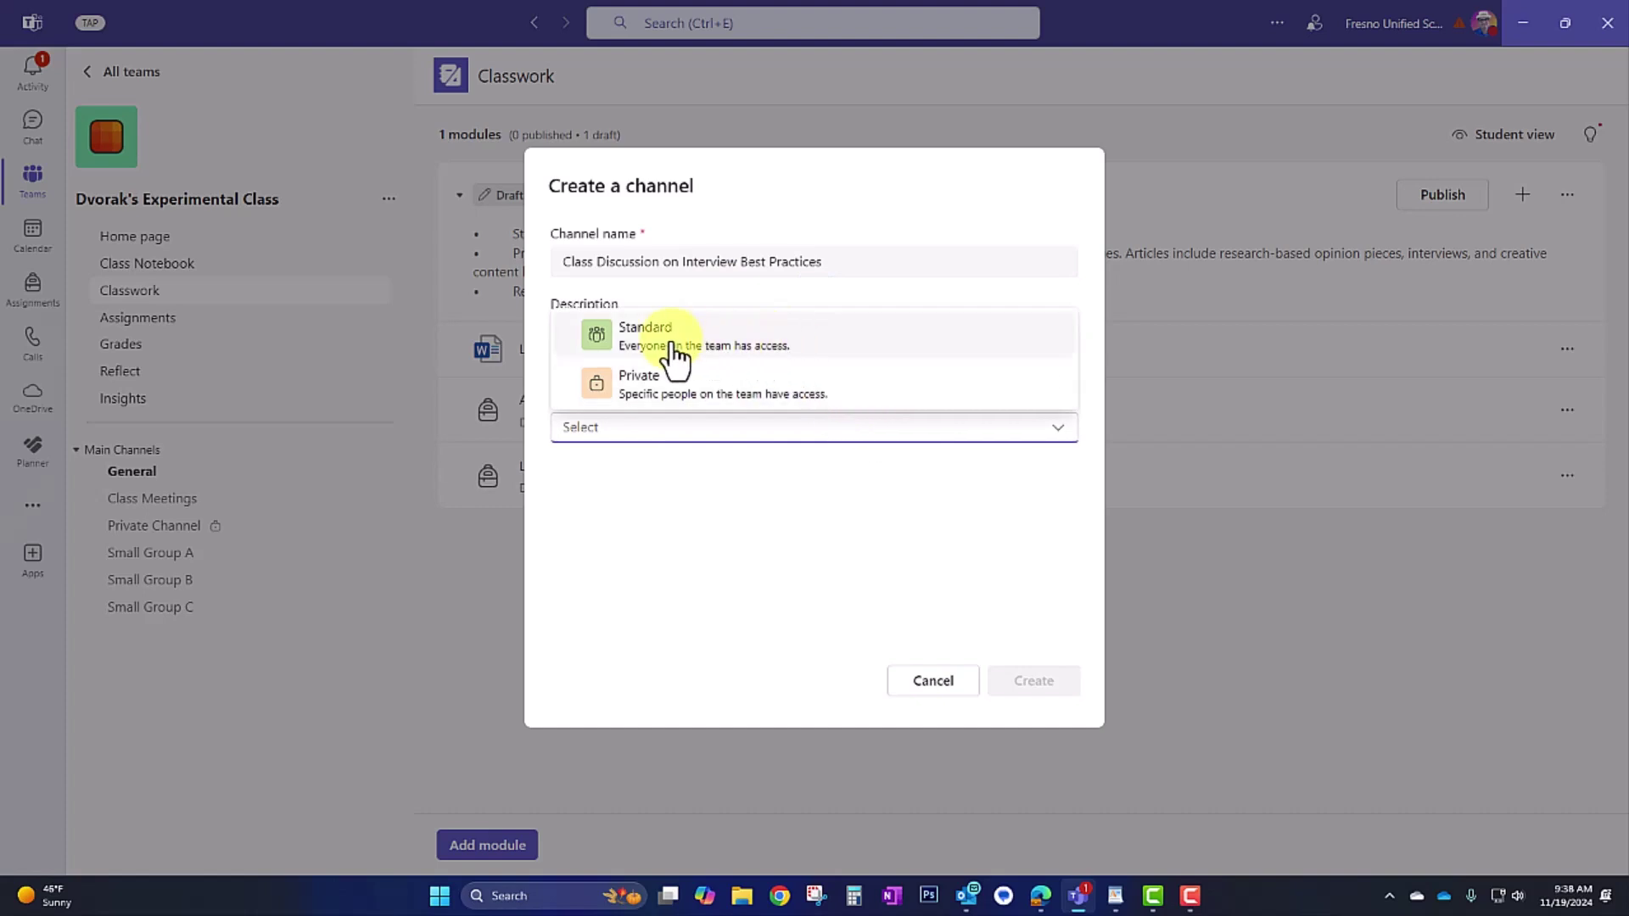
left_click(837, 339)
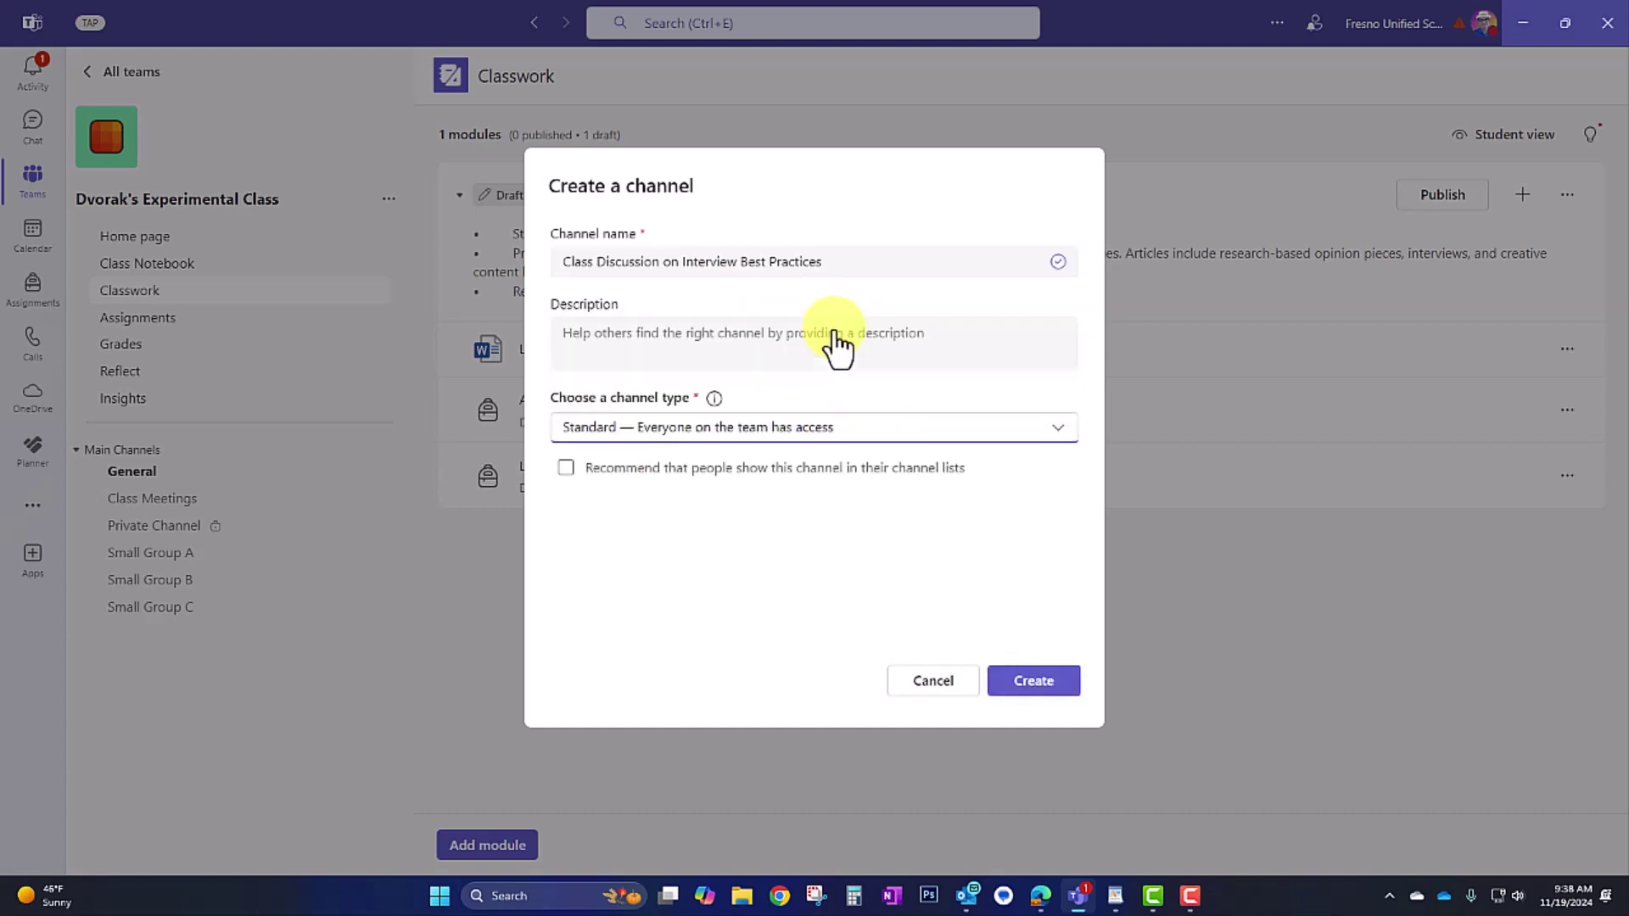
left_click(1065, 687)
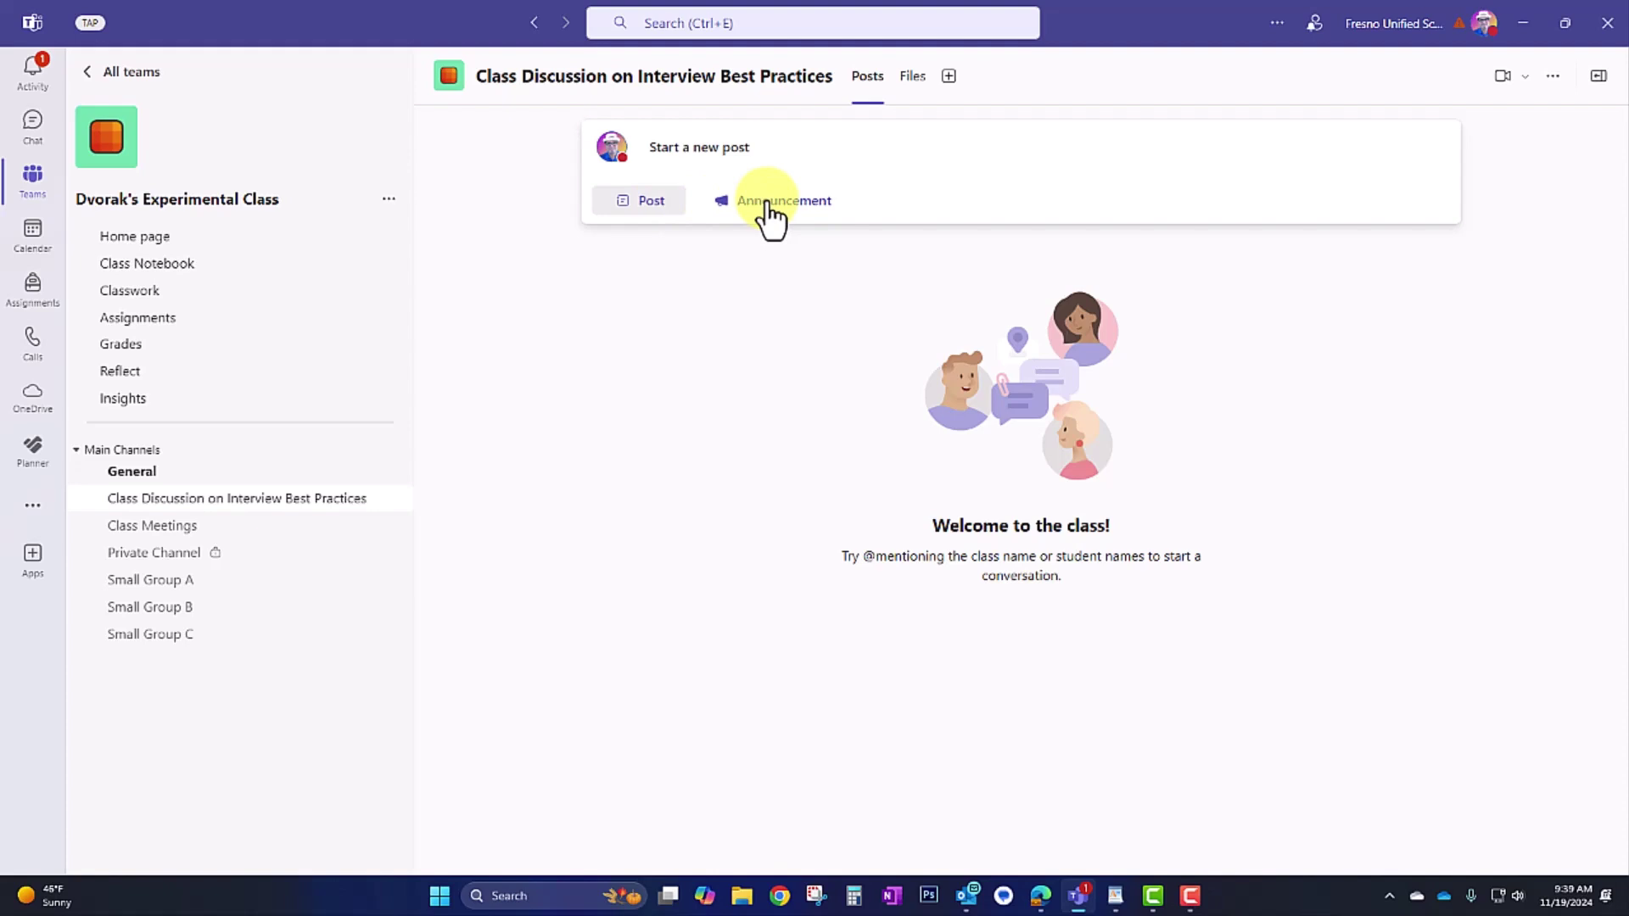
Step: Start an announcement in the new channel with the headline "Interview Best Practices" and the subhead "Share your ideas"
left_click(768, 203)
left_click(975, 308)
type("Interview Best Practices")
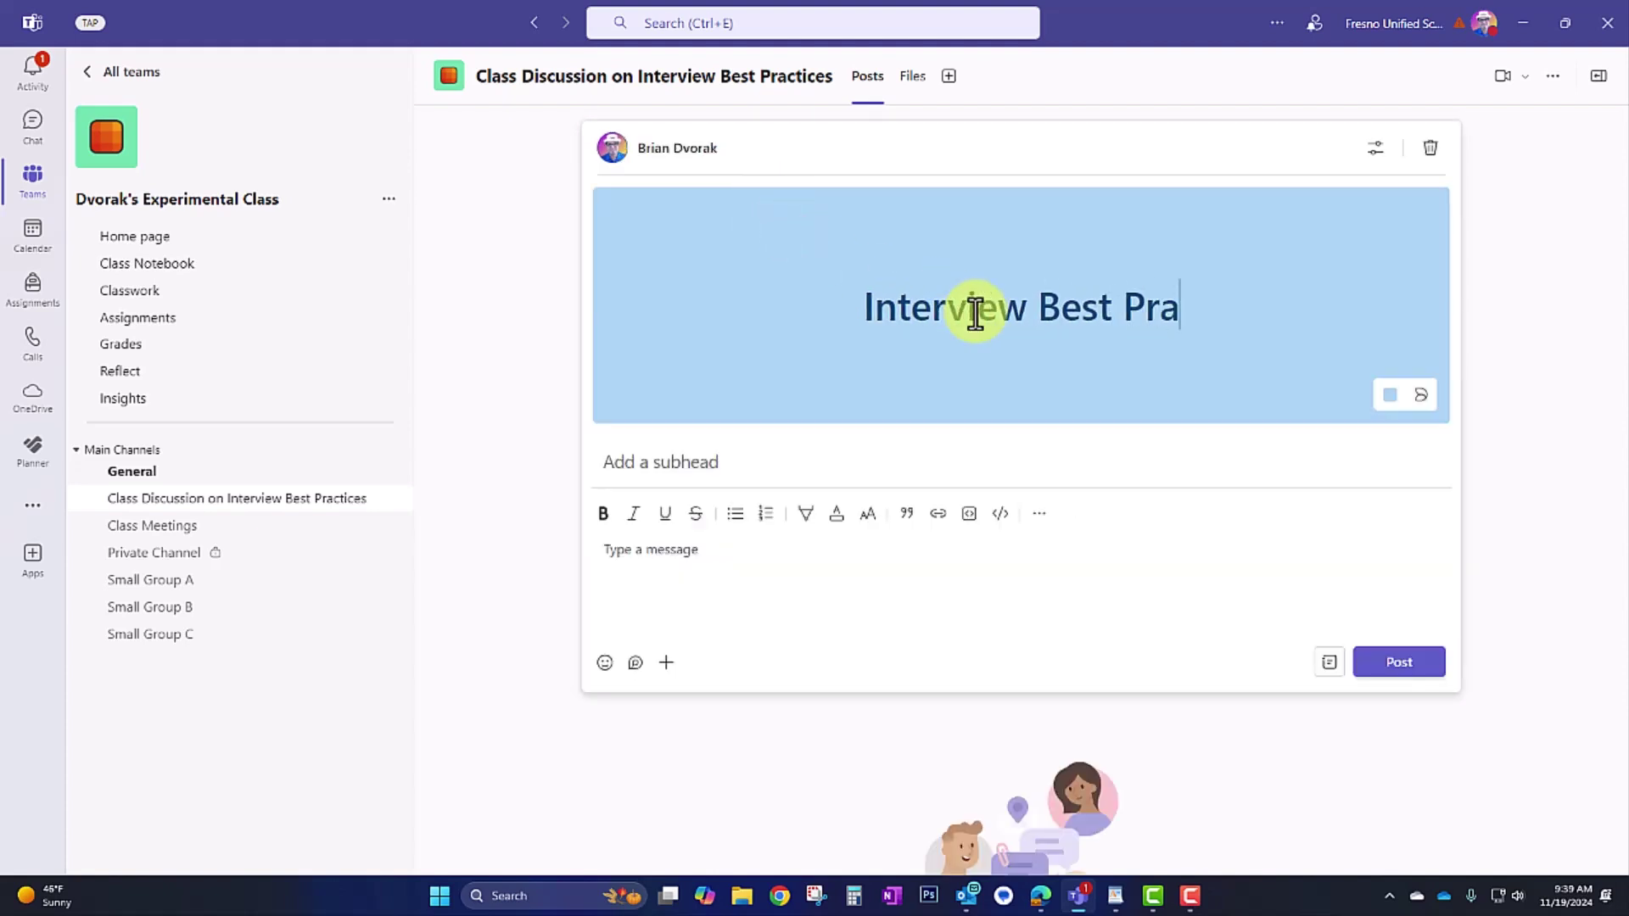
left_click(746, 461)
type("Share your ideas")
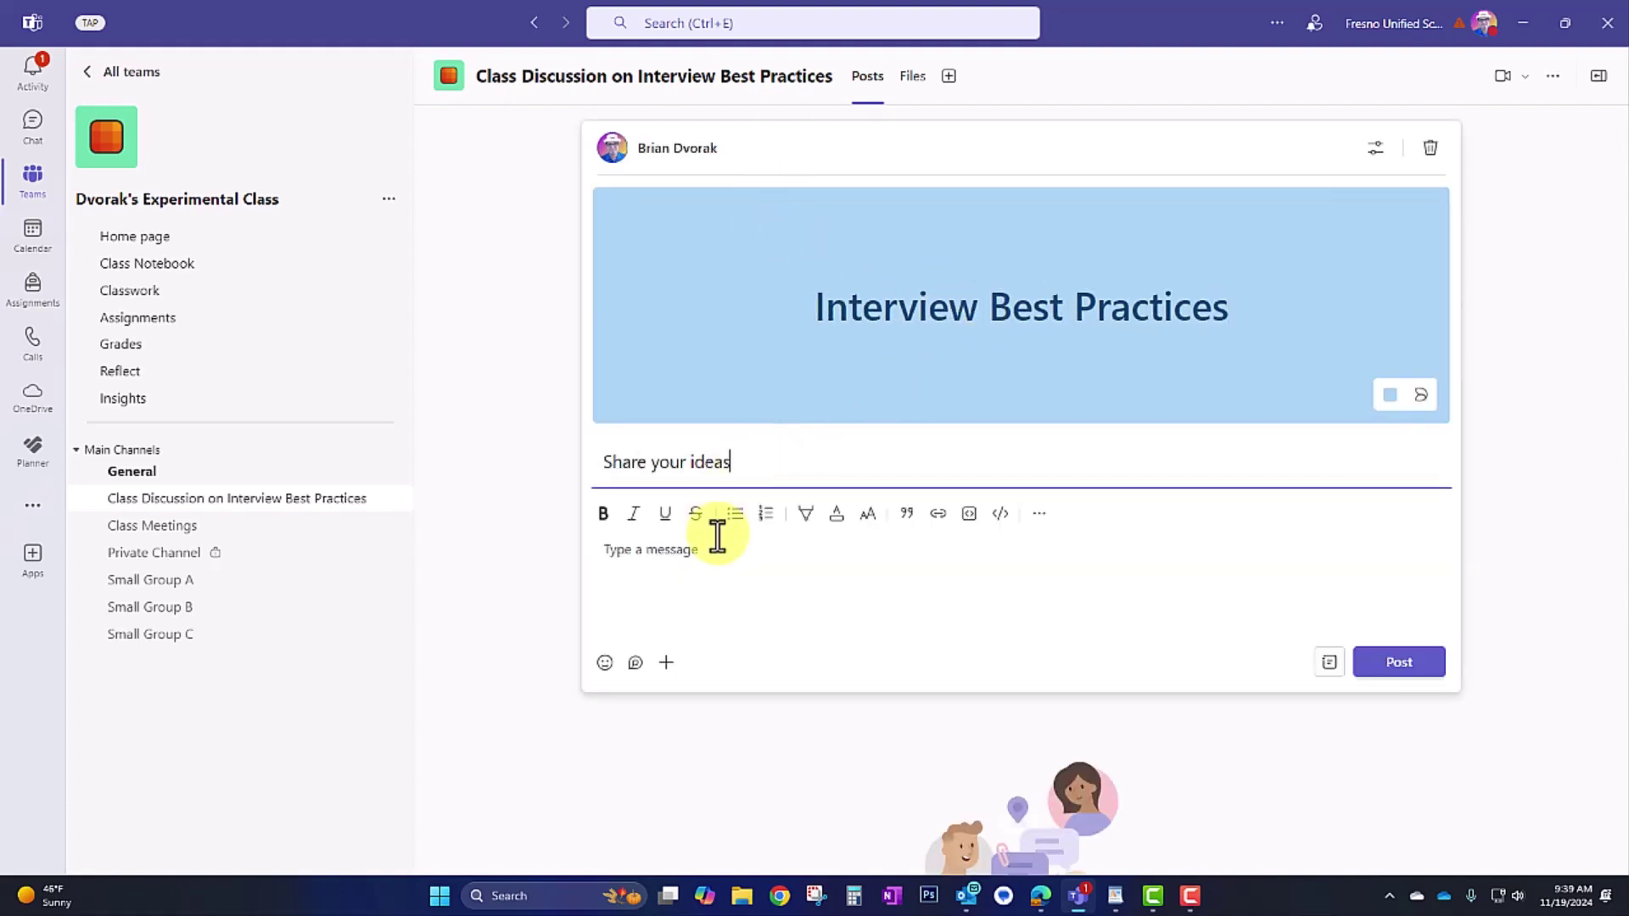
Step: Write the announcement message with a "Click here" article link and three numbered discussion questions about interviewing, and post it
left_click(738, 543)
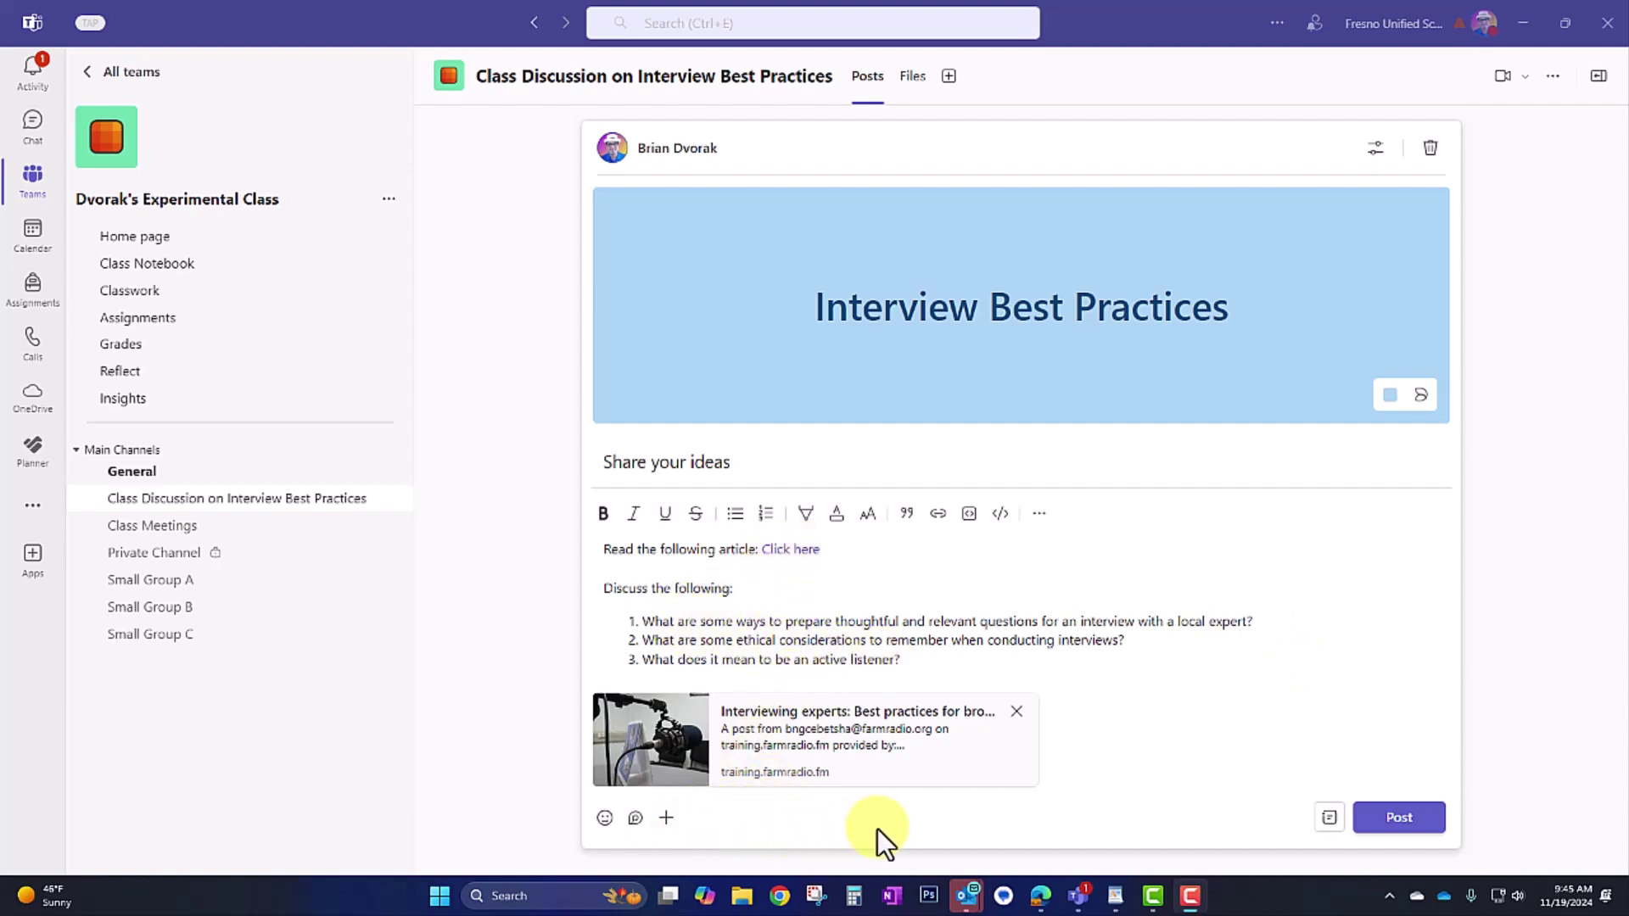
scroll(912, 823, "down", 1)
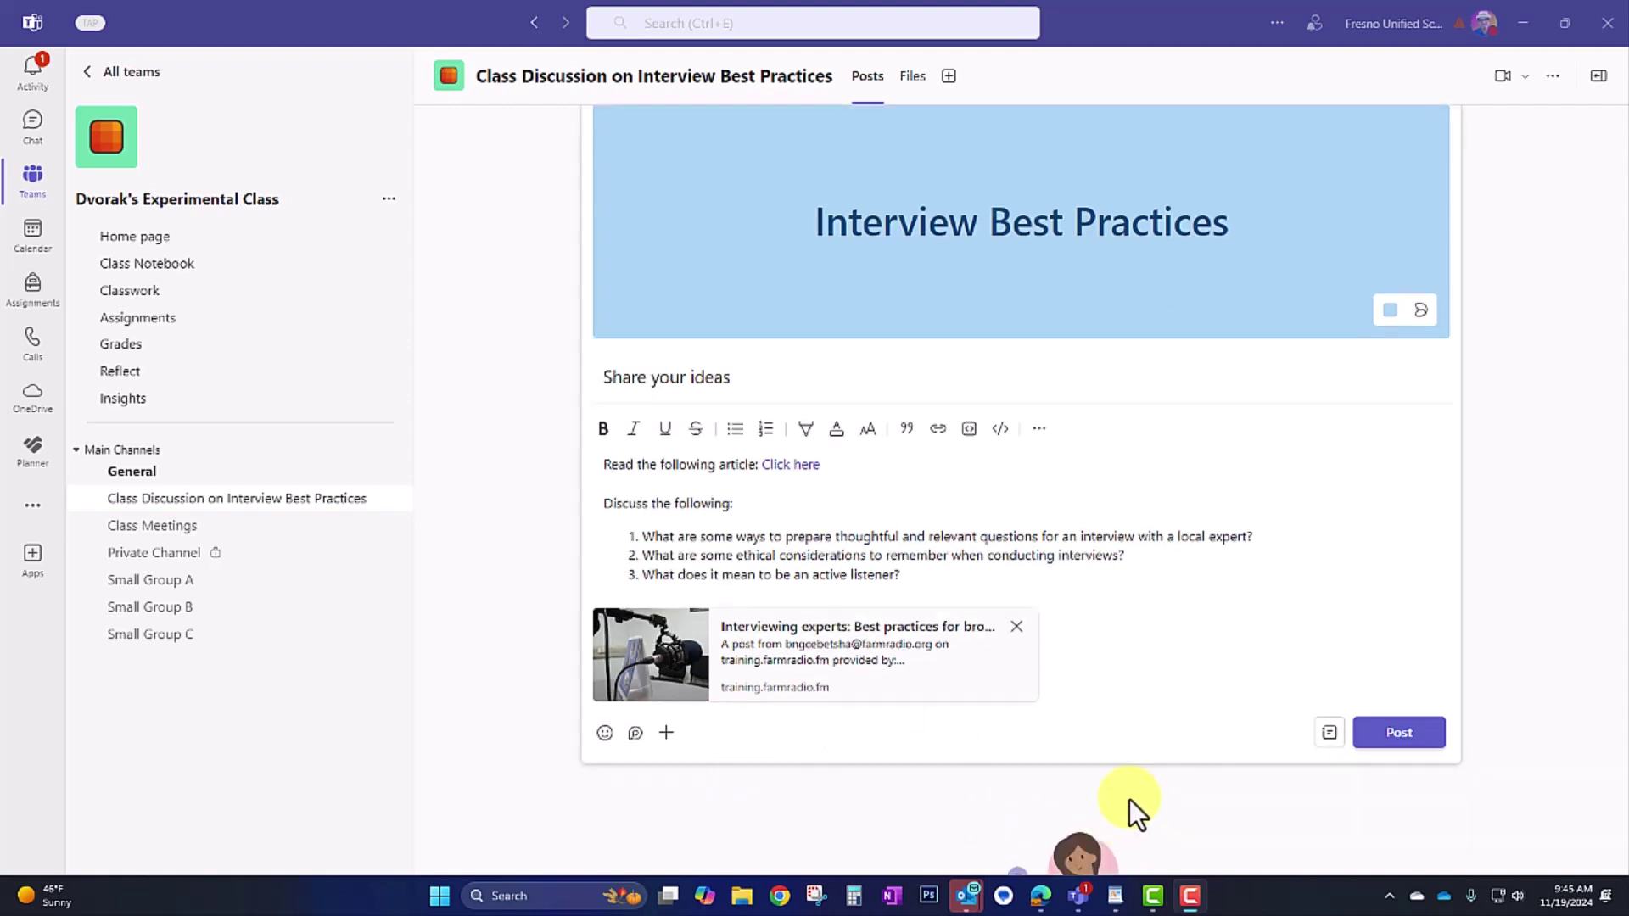
left_click(1386, 731)
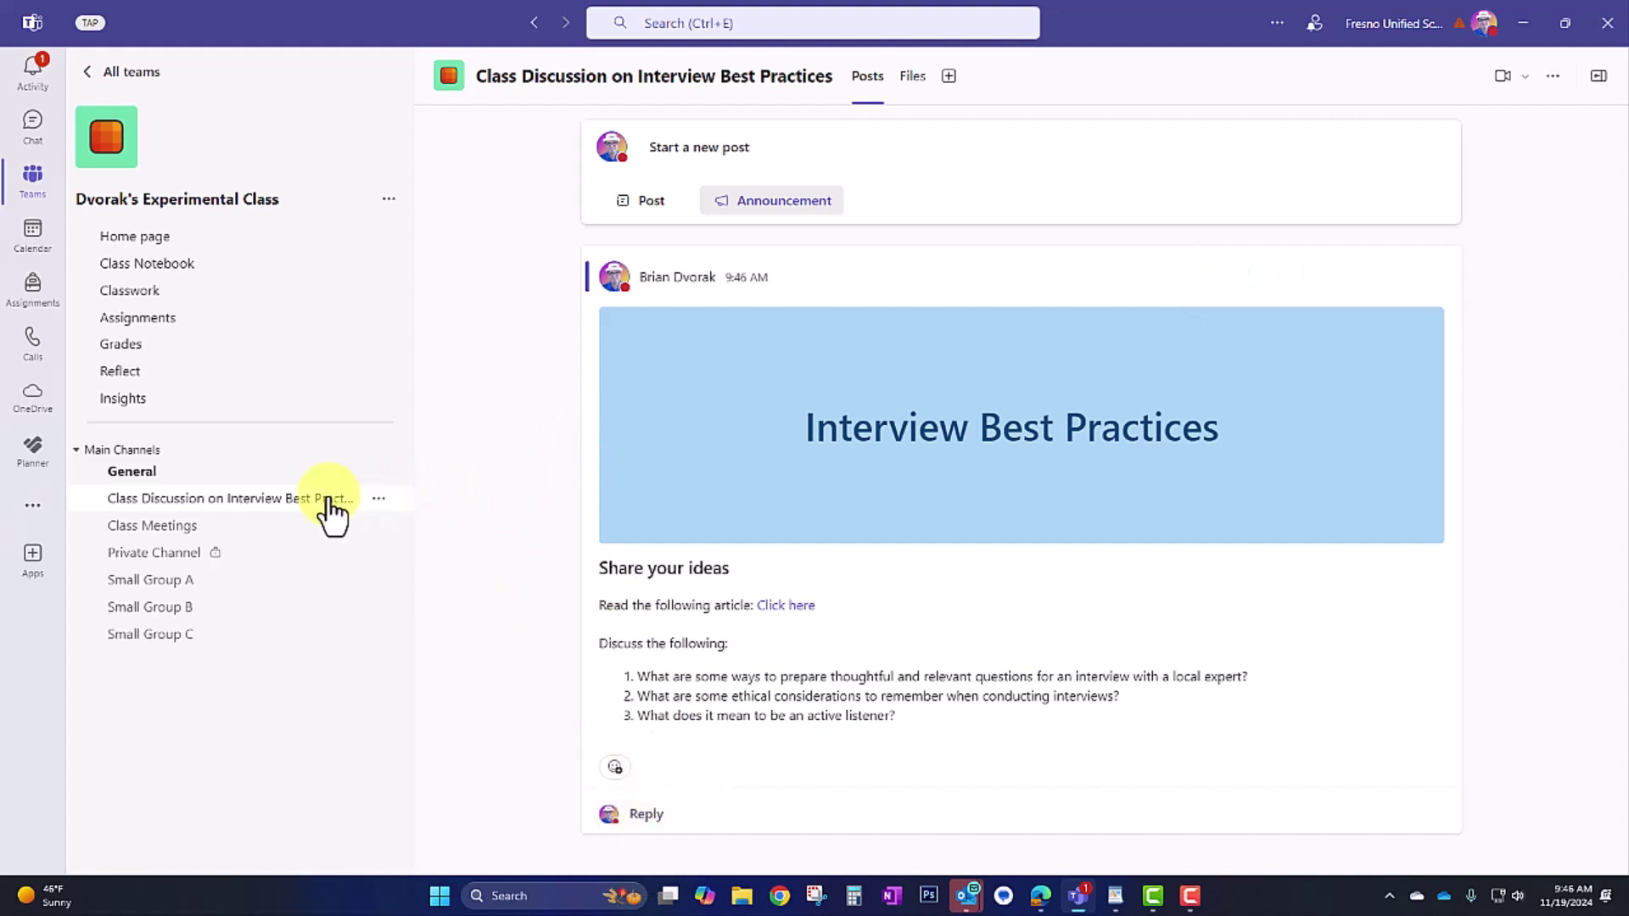
Step: Turn on moderation for the Class Discussion on Interview Best Practices channel and return to its posts
left_click(378, 500)
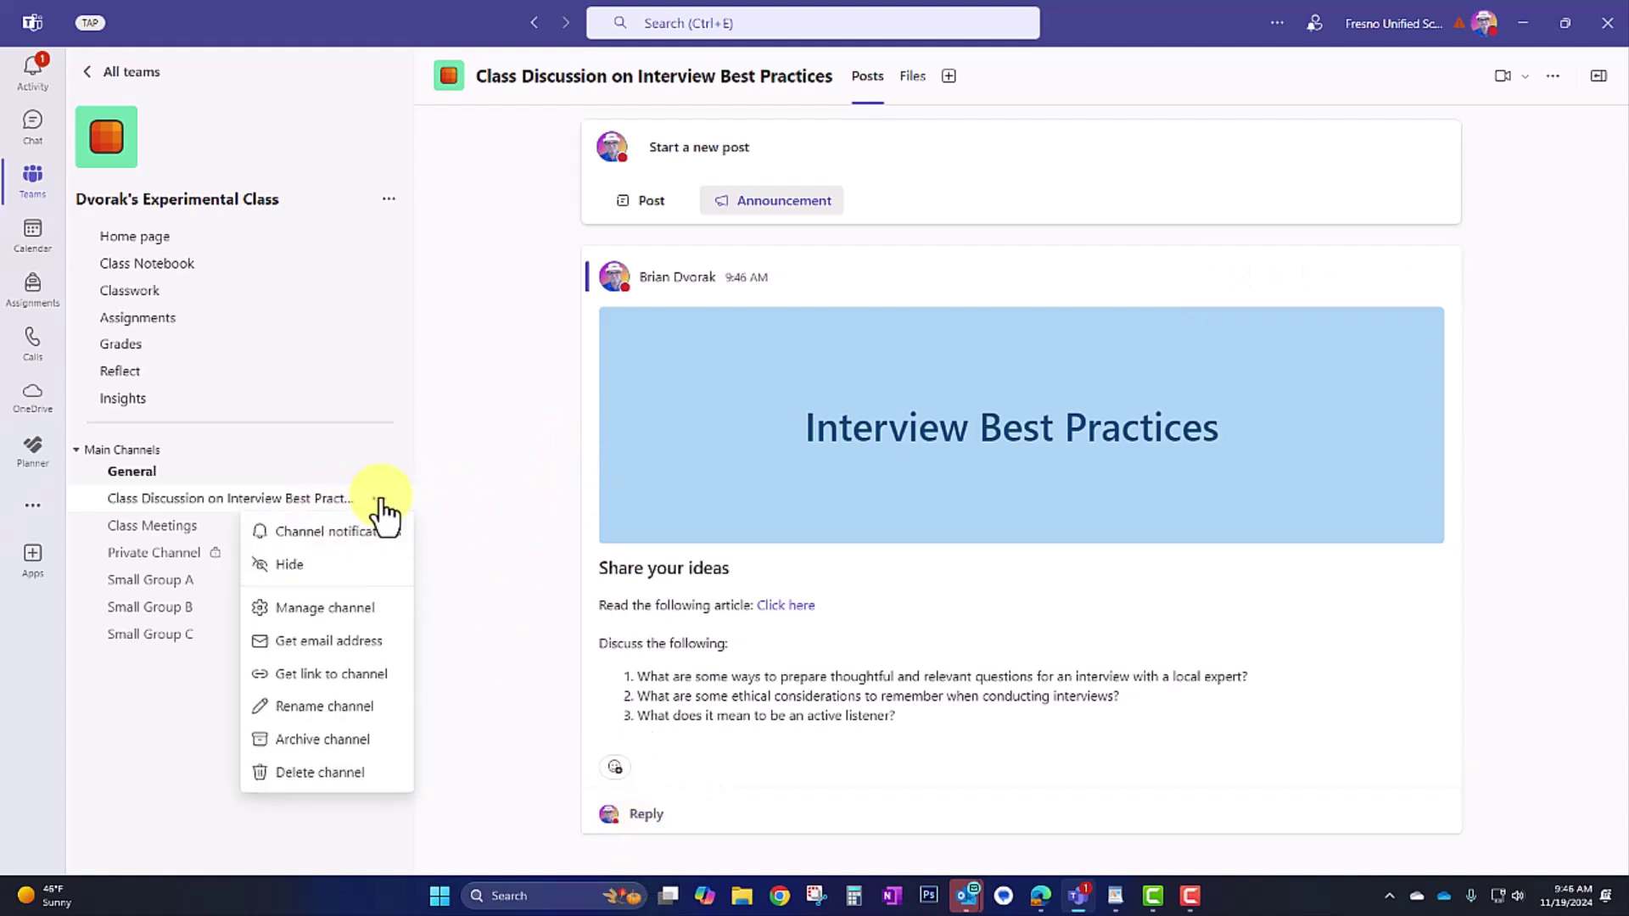
left_click(359, 608)
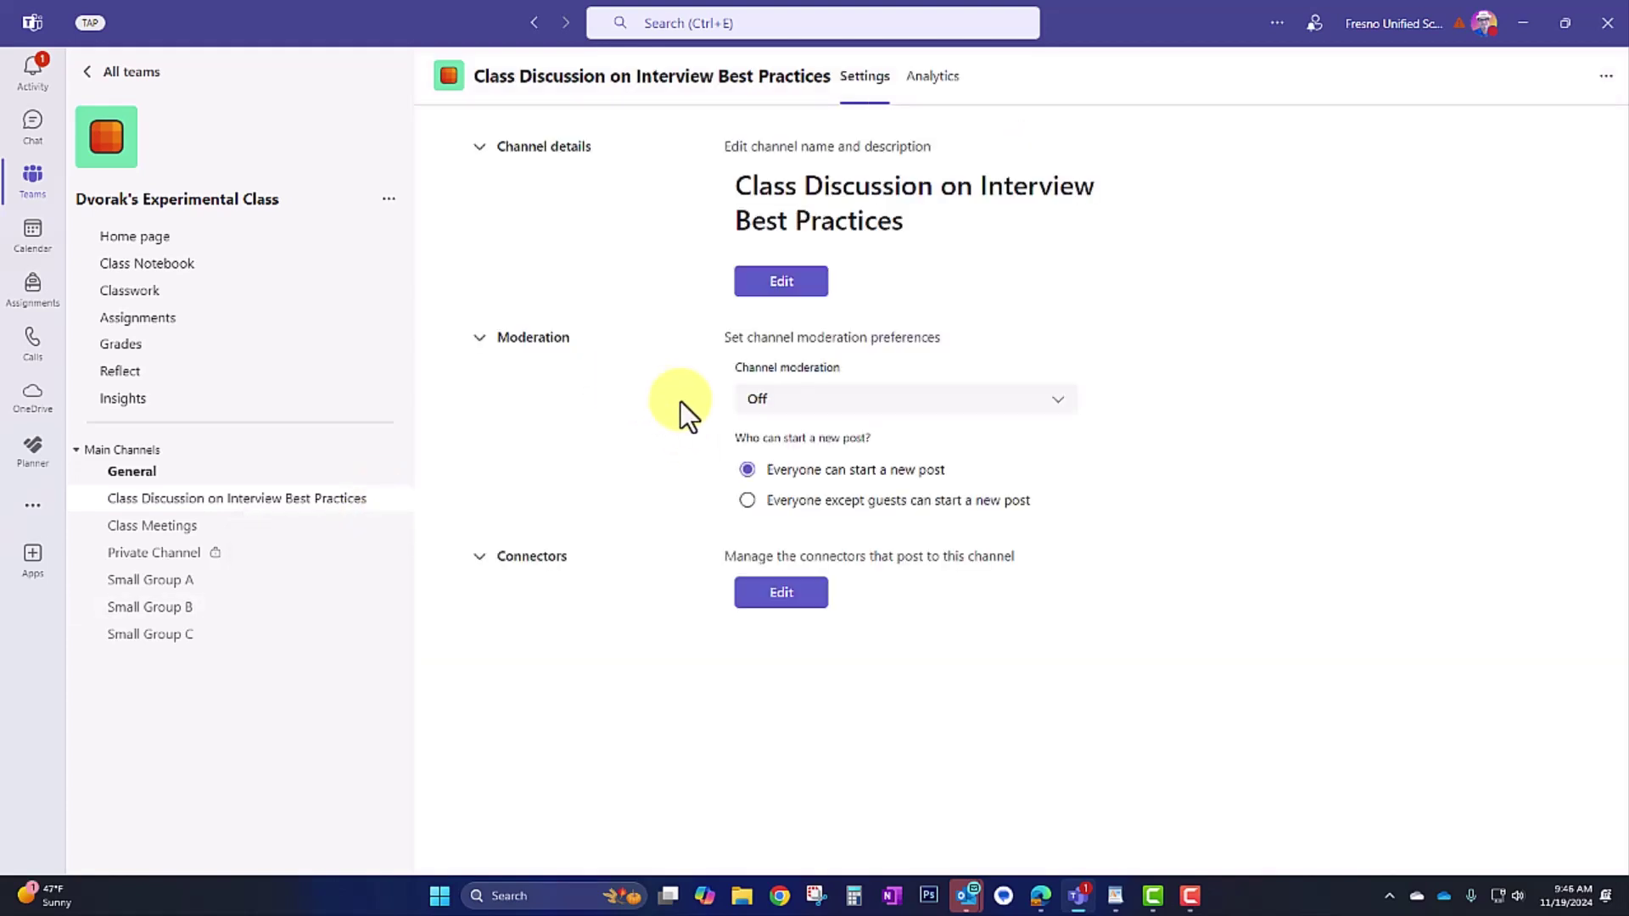
left_click(1059, 403)
left_click(967, 437)
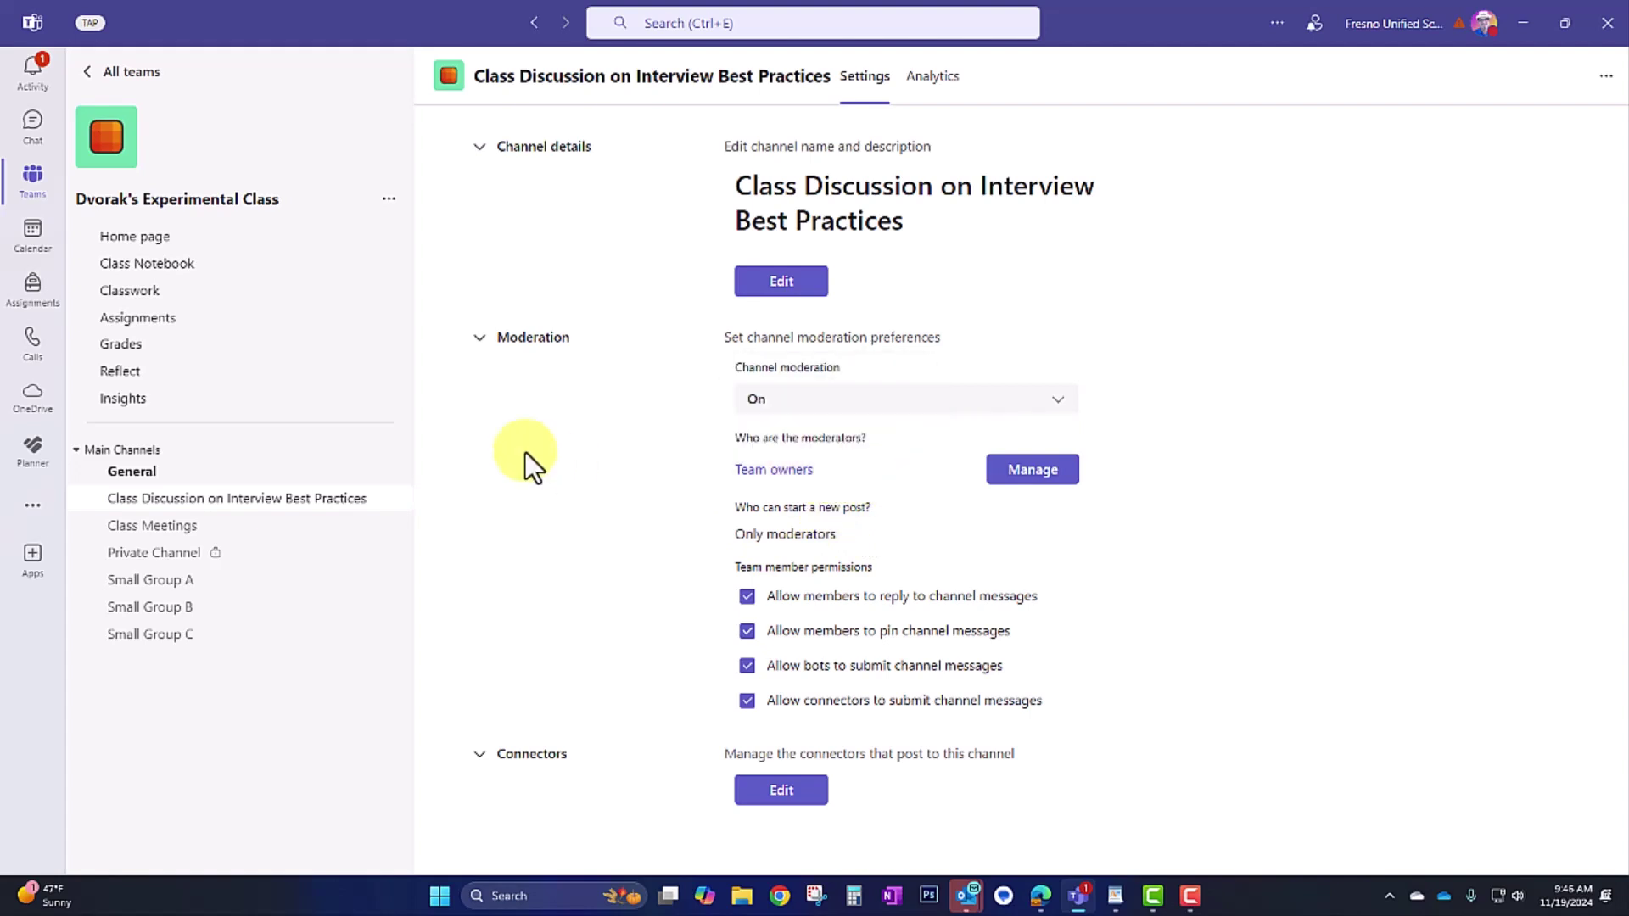
left_click(340, 503)
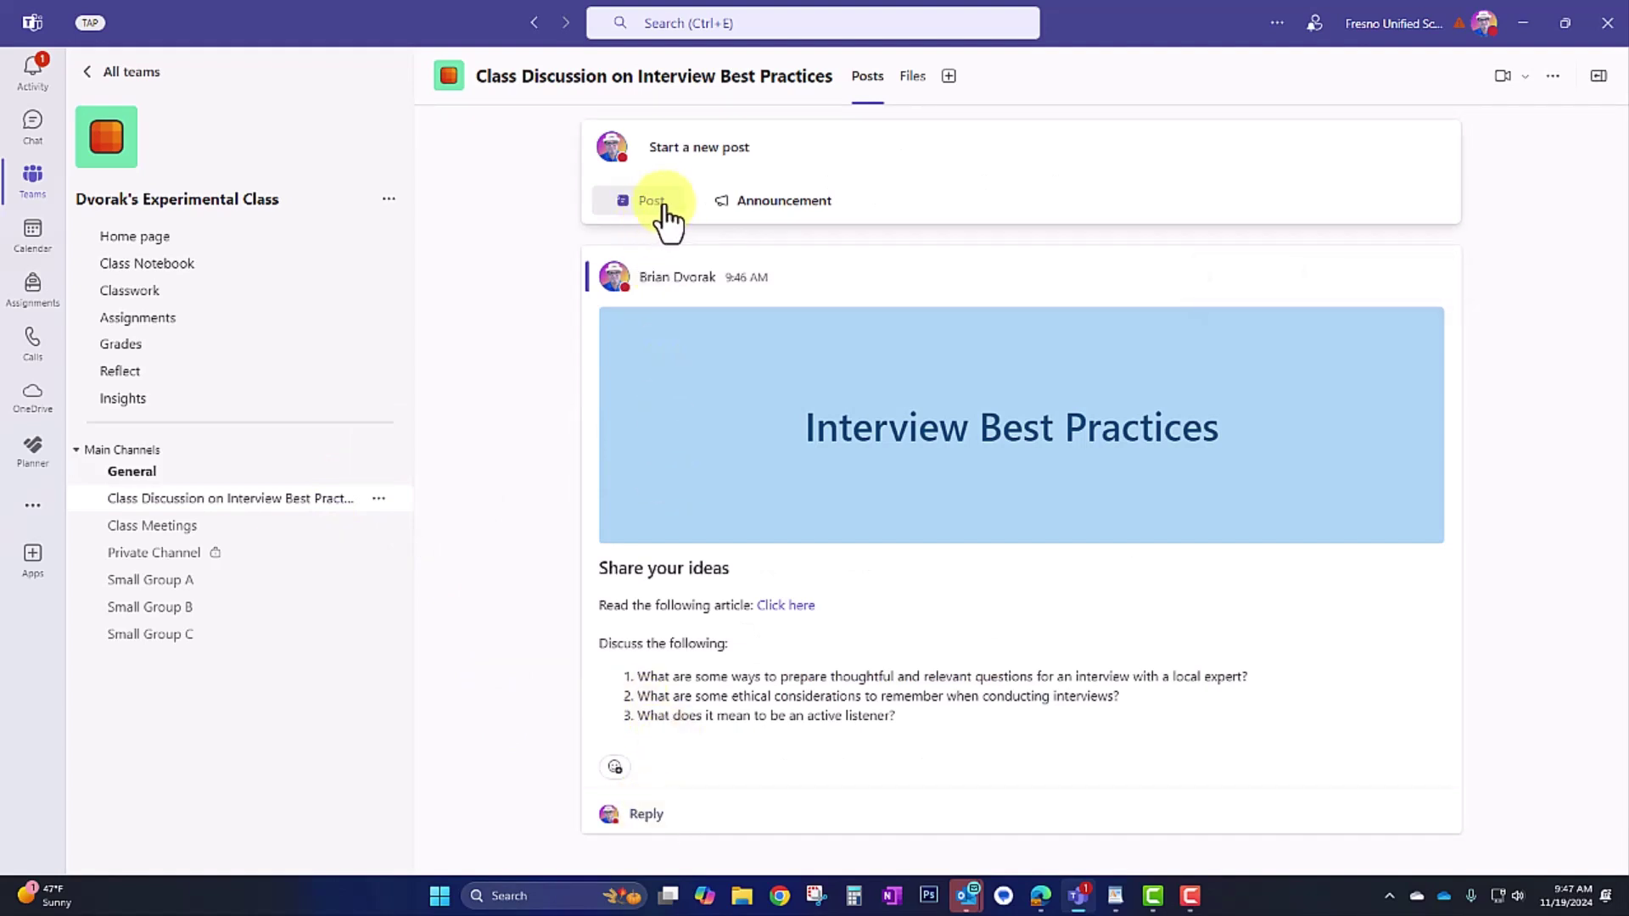
Step: Attach the Class Discussion on Interview Best Practices channel to the Digital Magazine on Local Issues module in Classwork
left_click(155, 294)
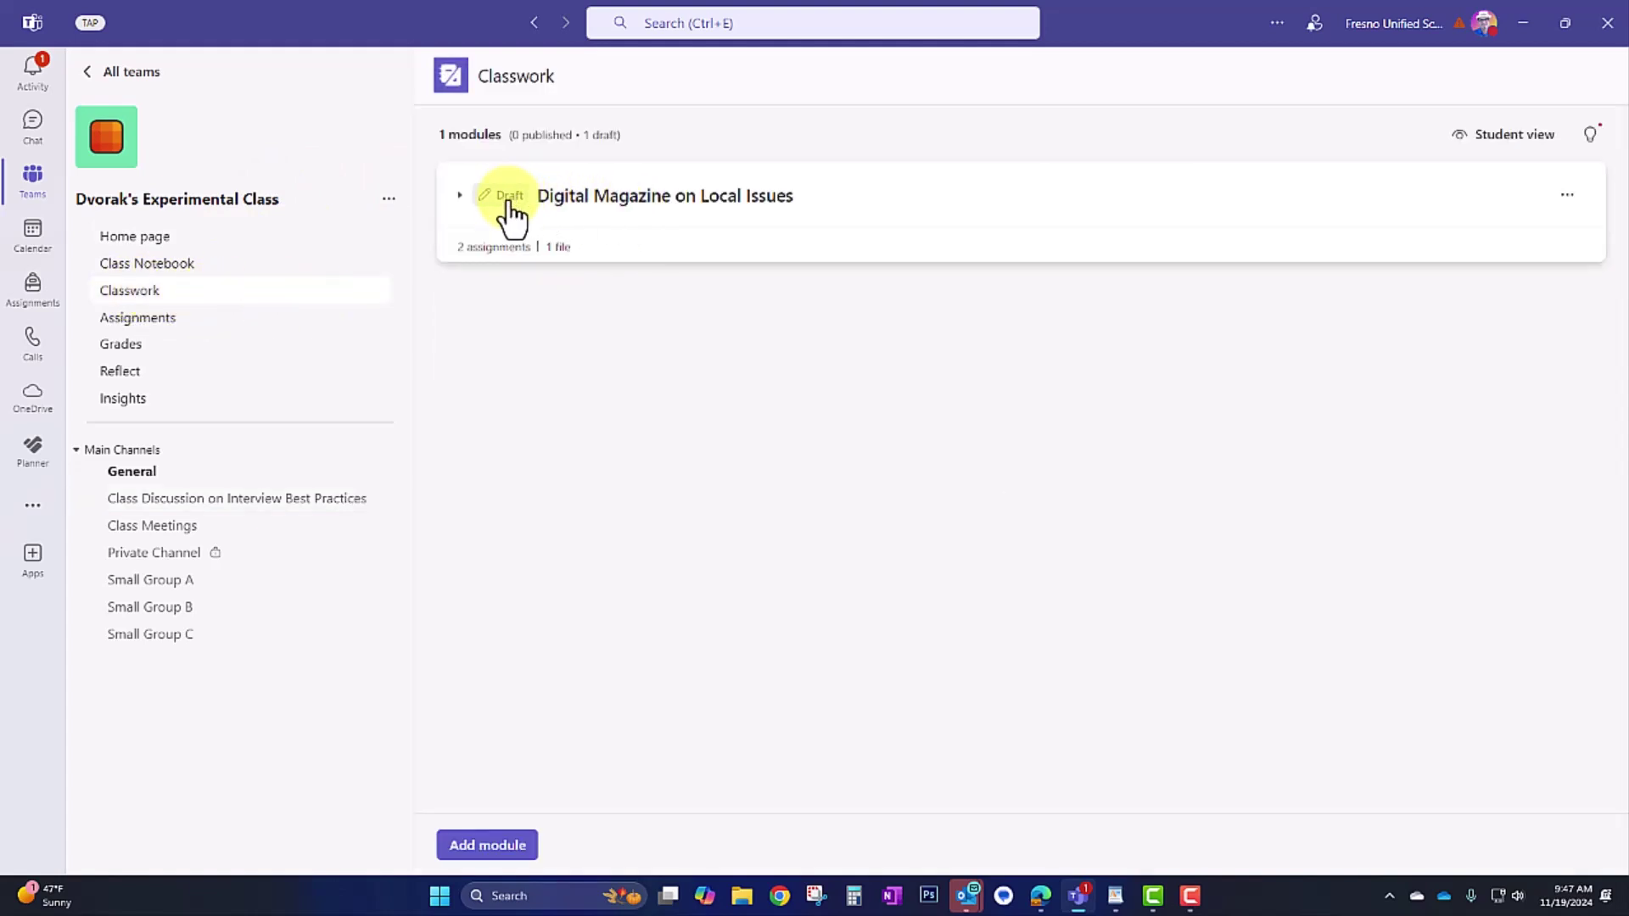
left_click(630, 203)
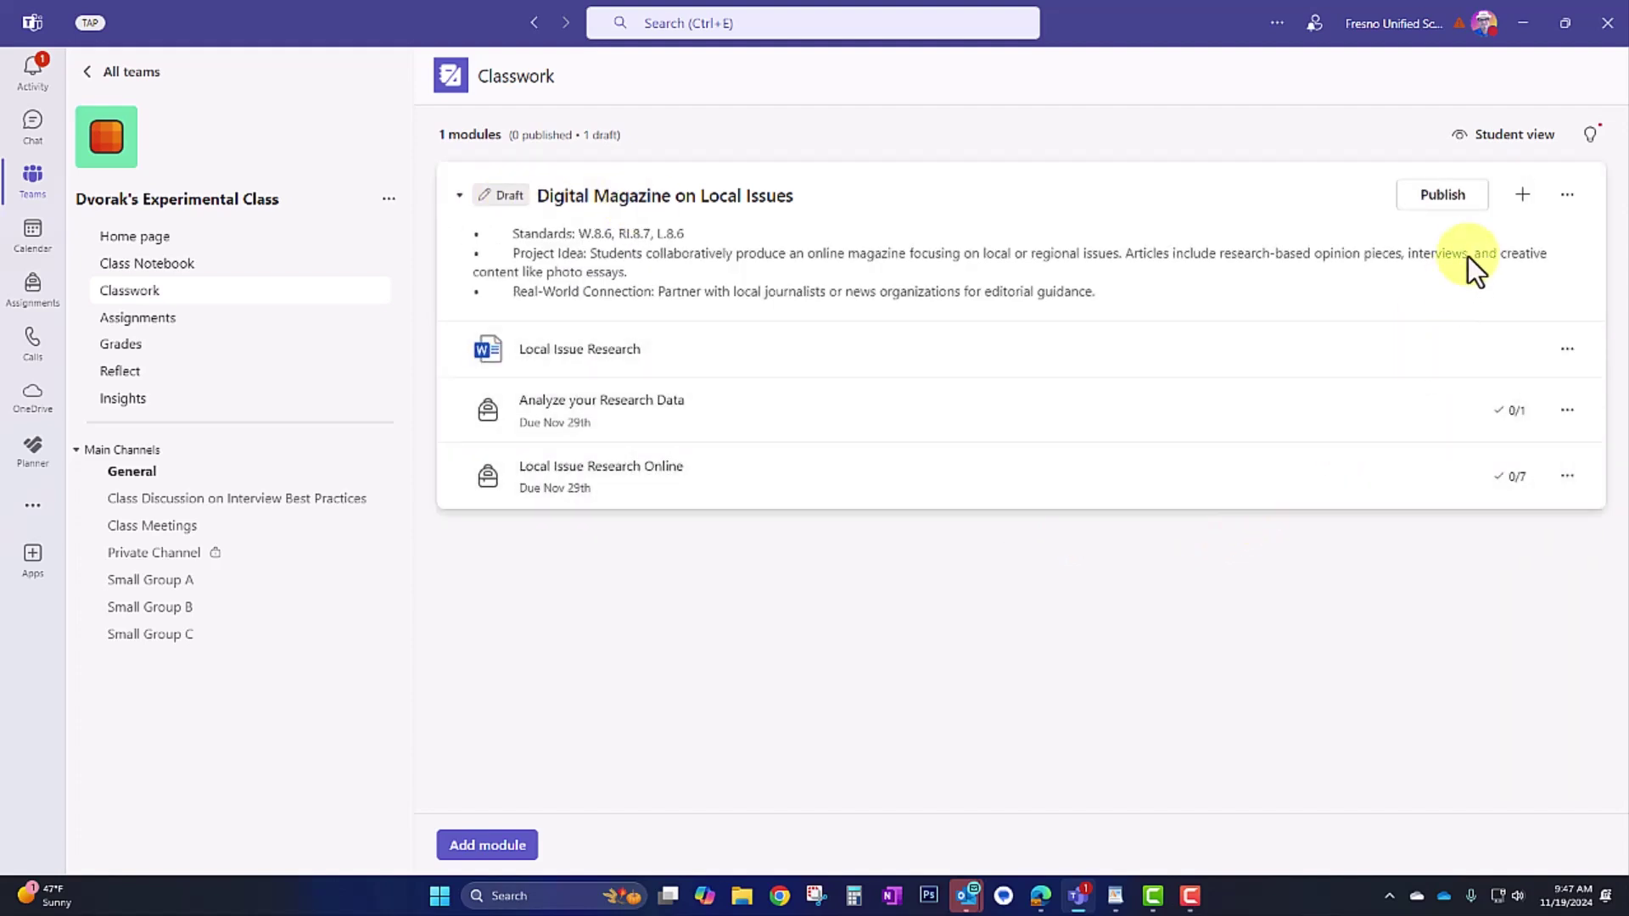
left_click(1523, 197)
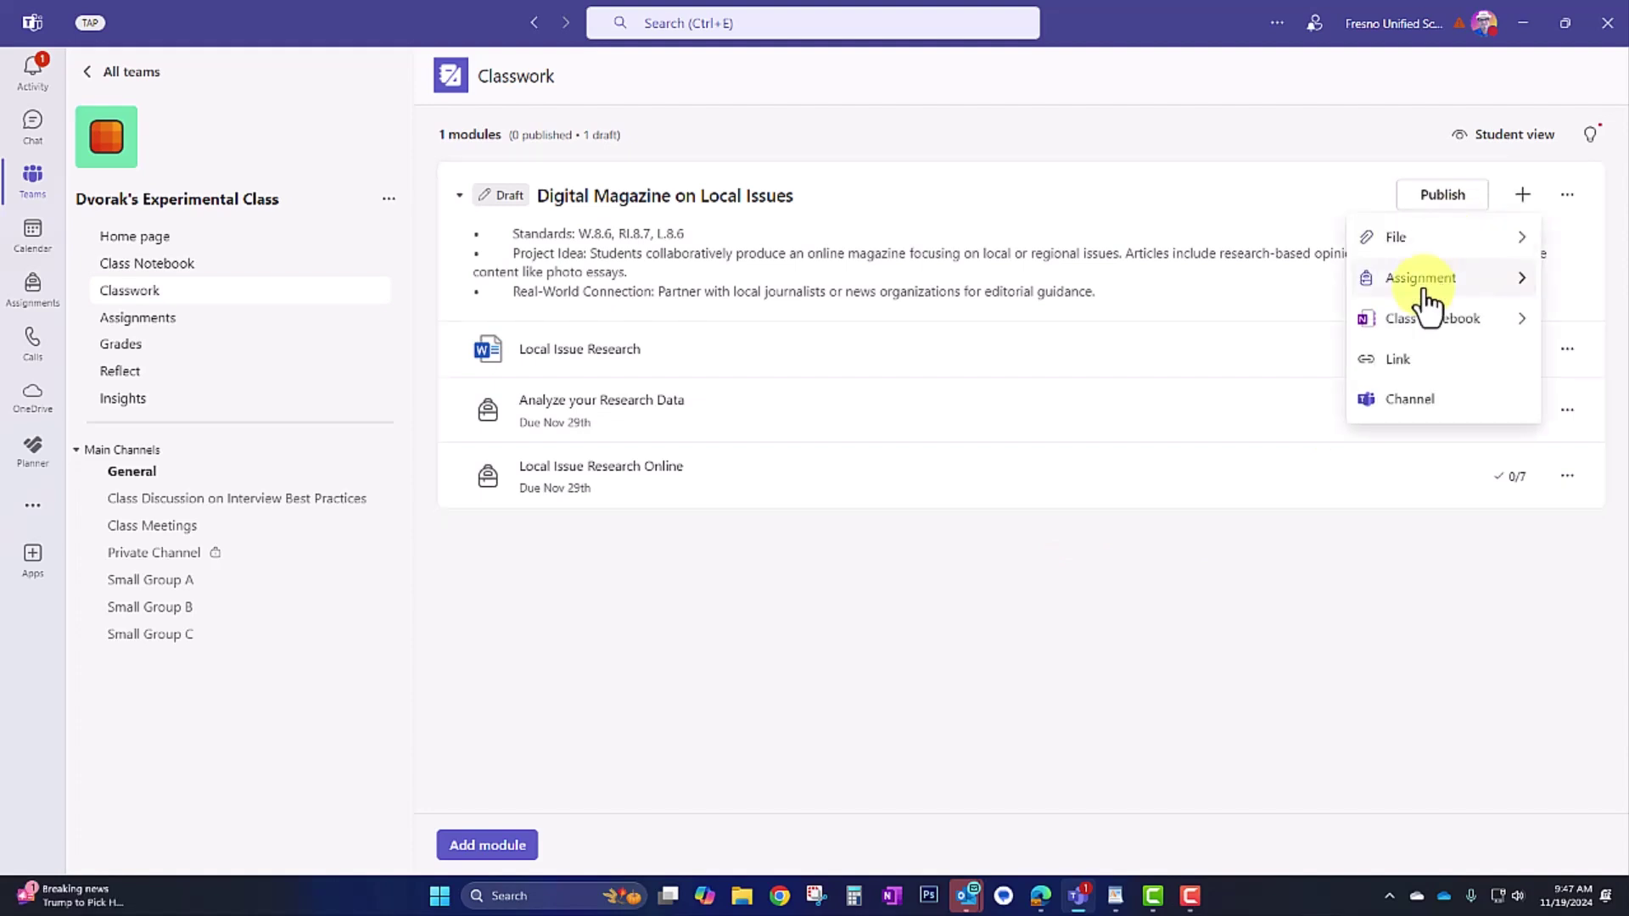
left_click(1411, 411)
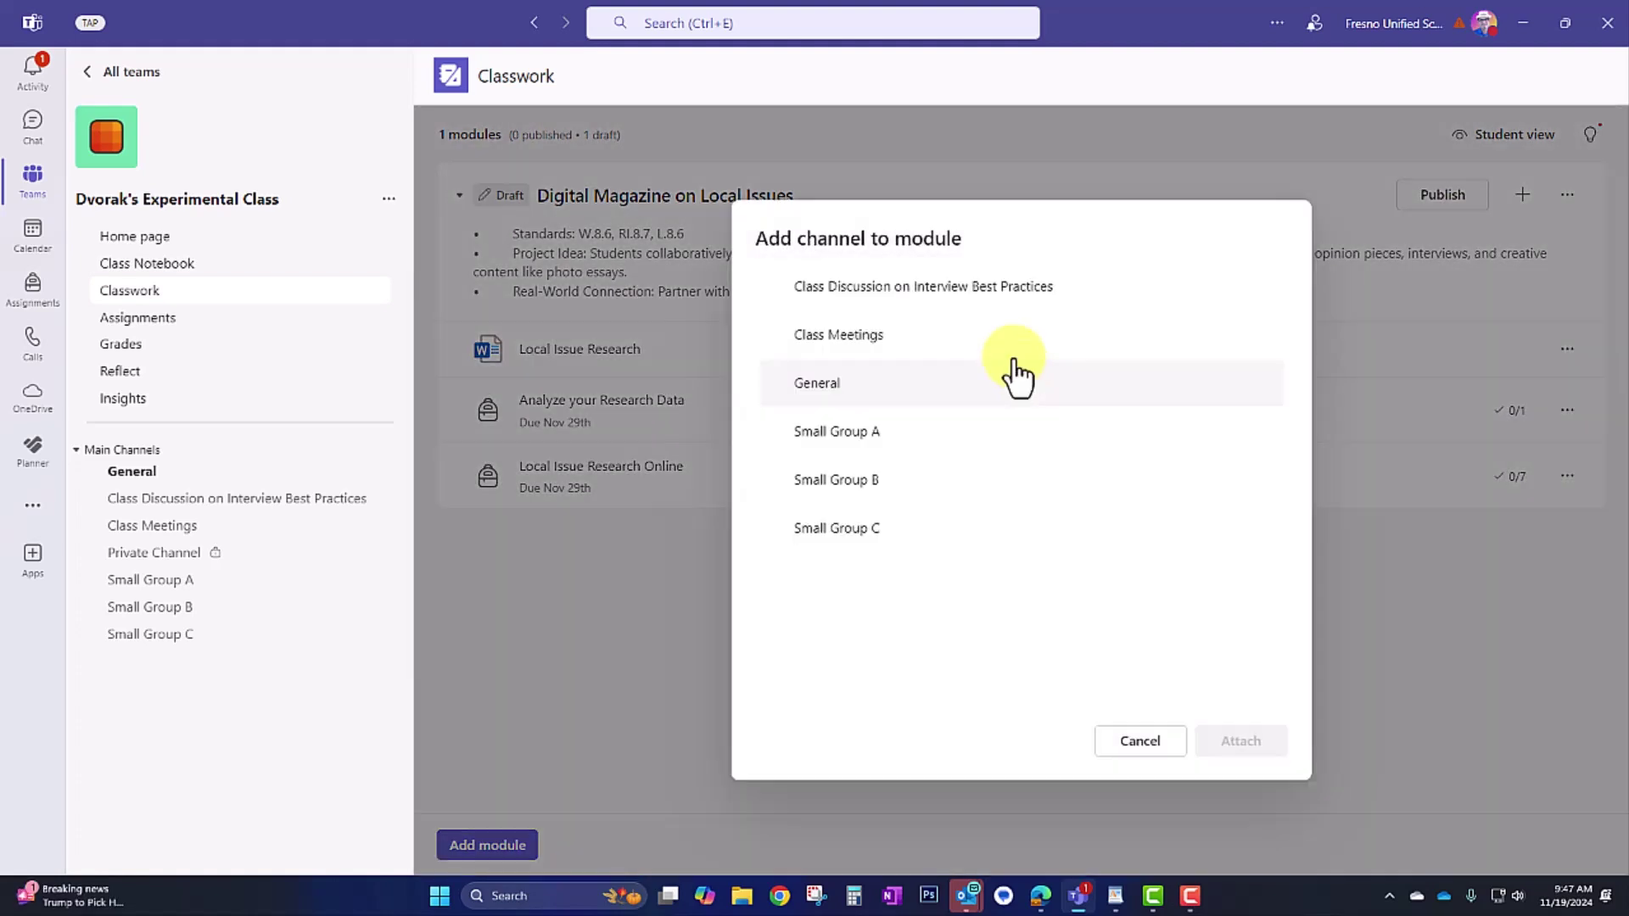
left_click(959, 298)
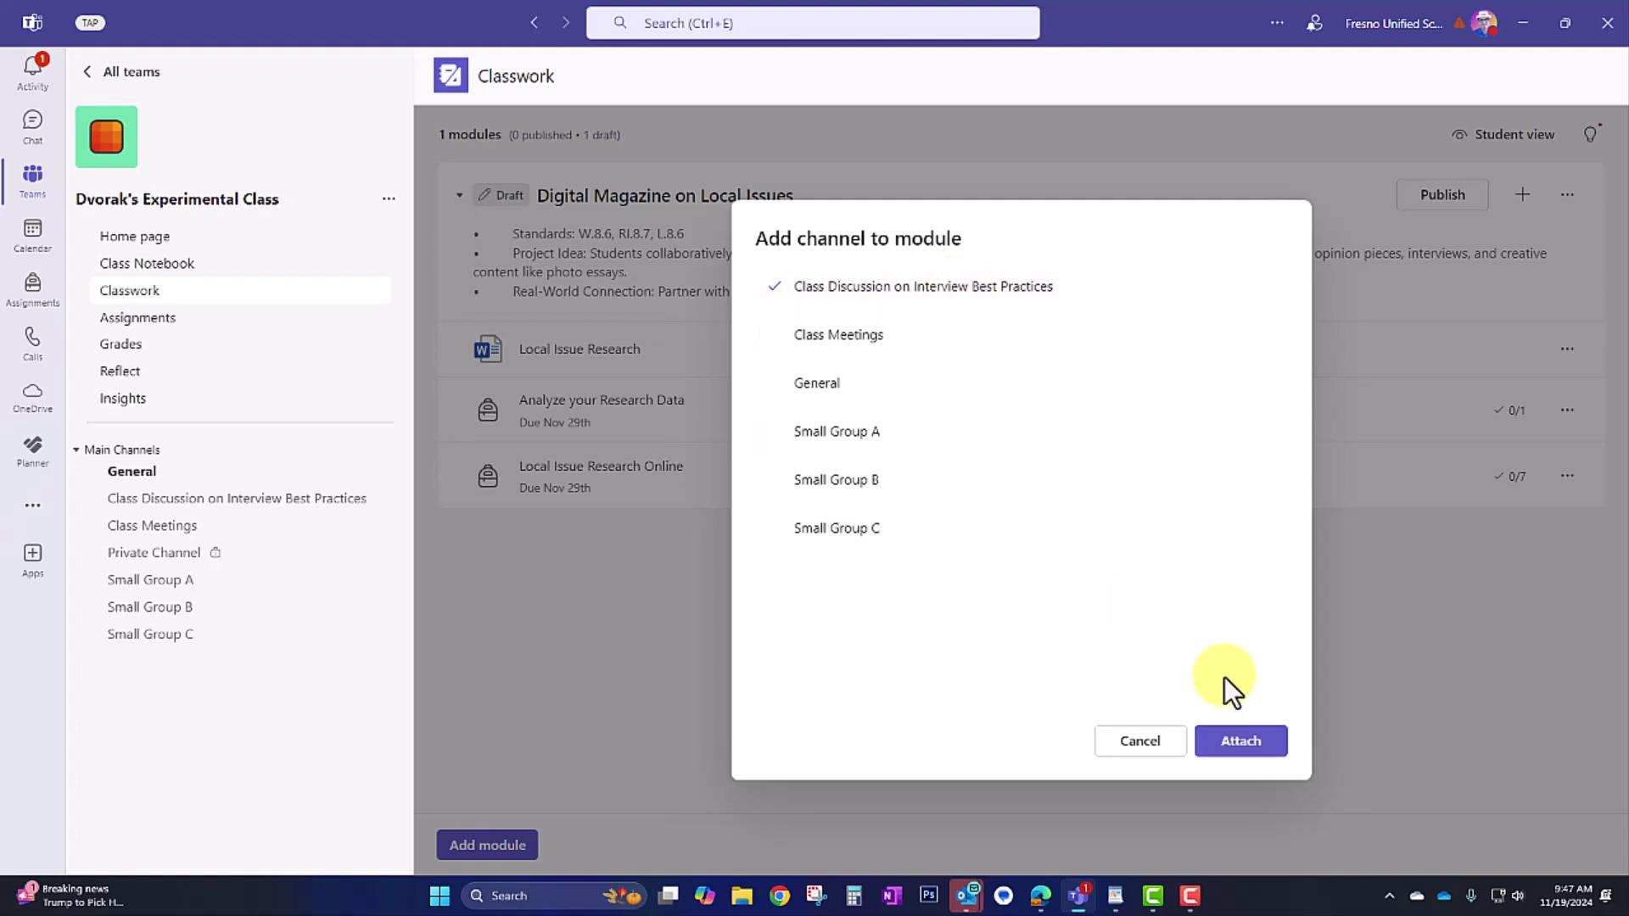
left_click(1232, 739)
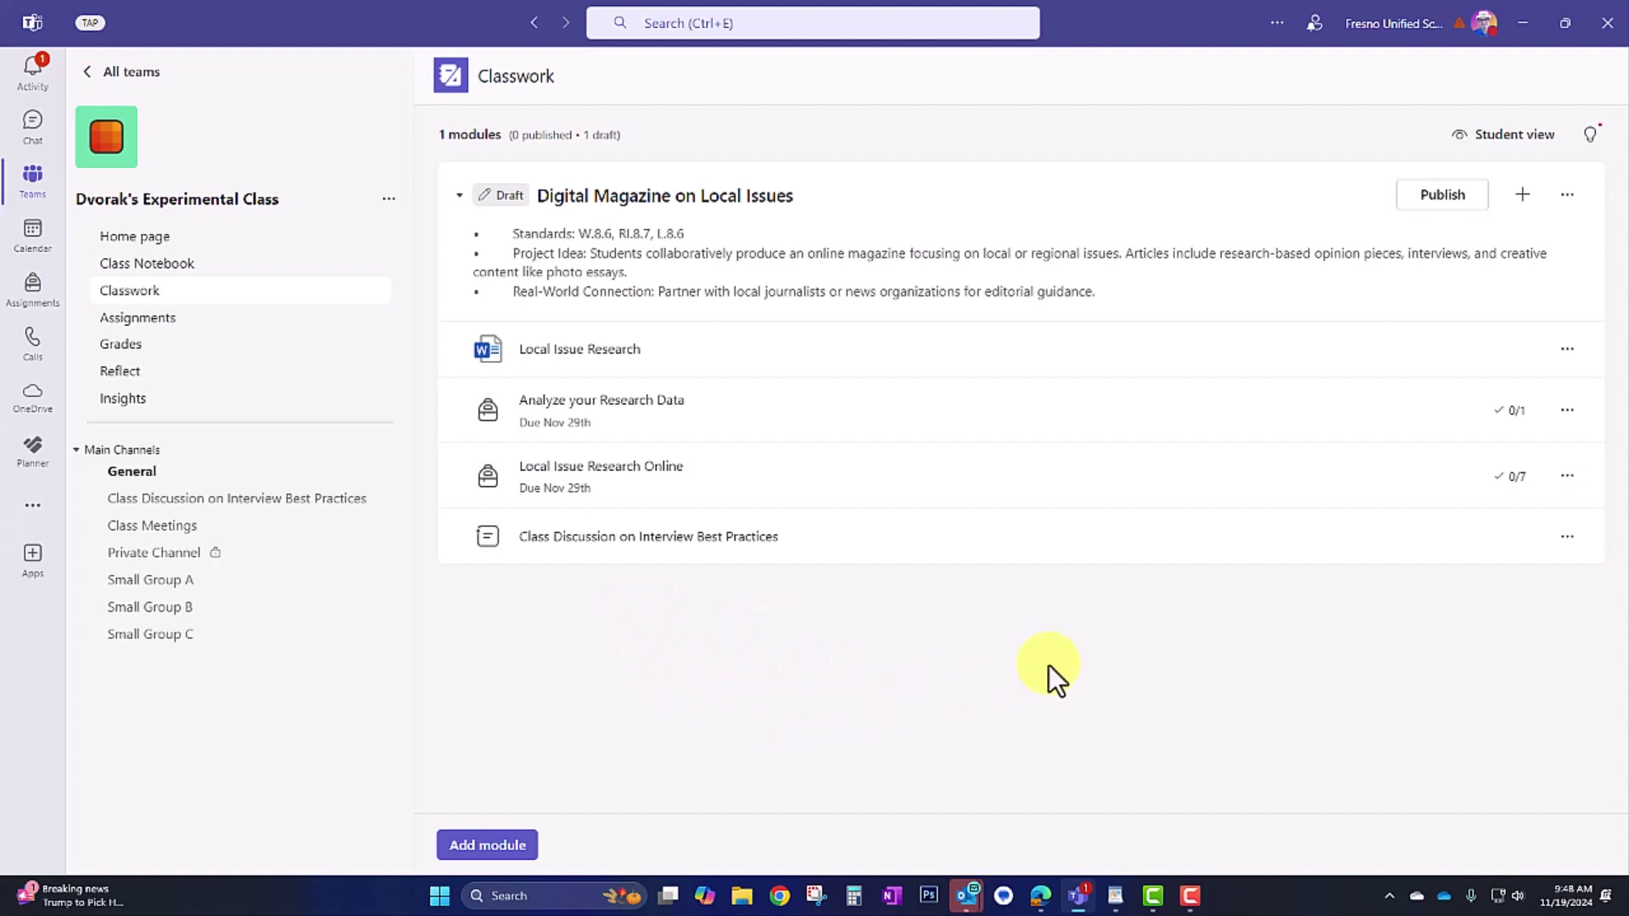
left_click(1521, 197)
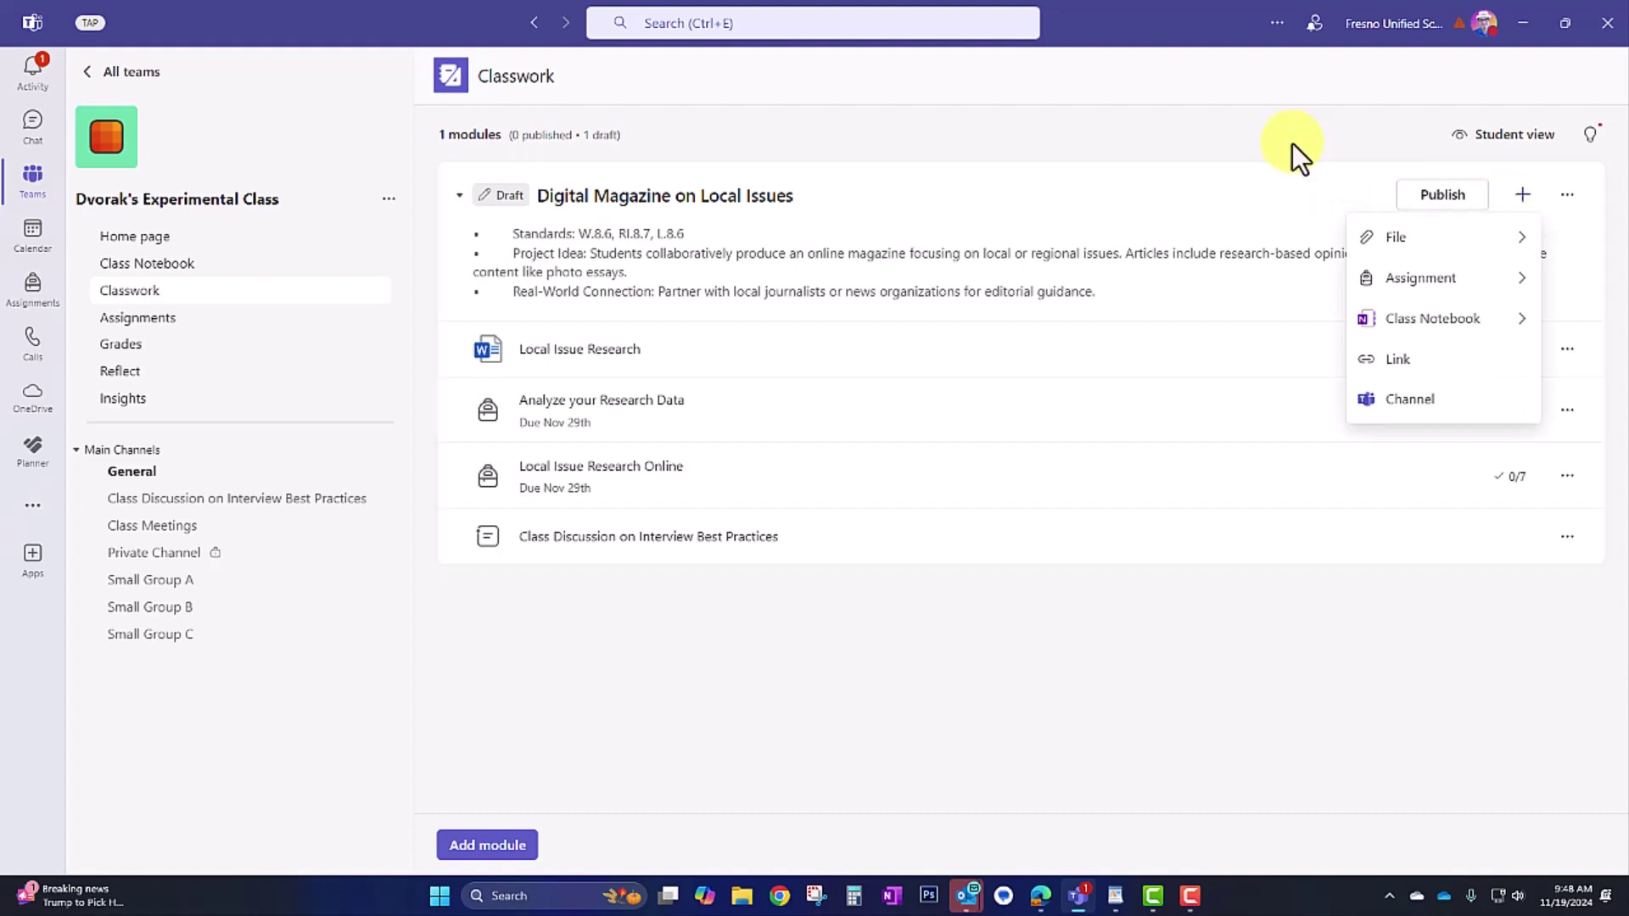
left_click(1254, 203)
left_click(1117, 199)
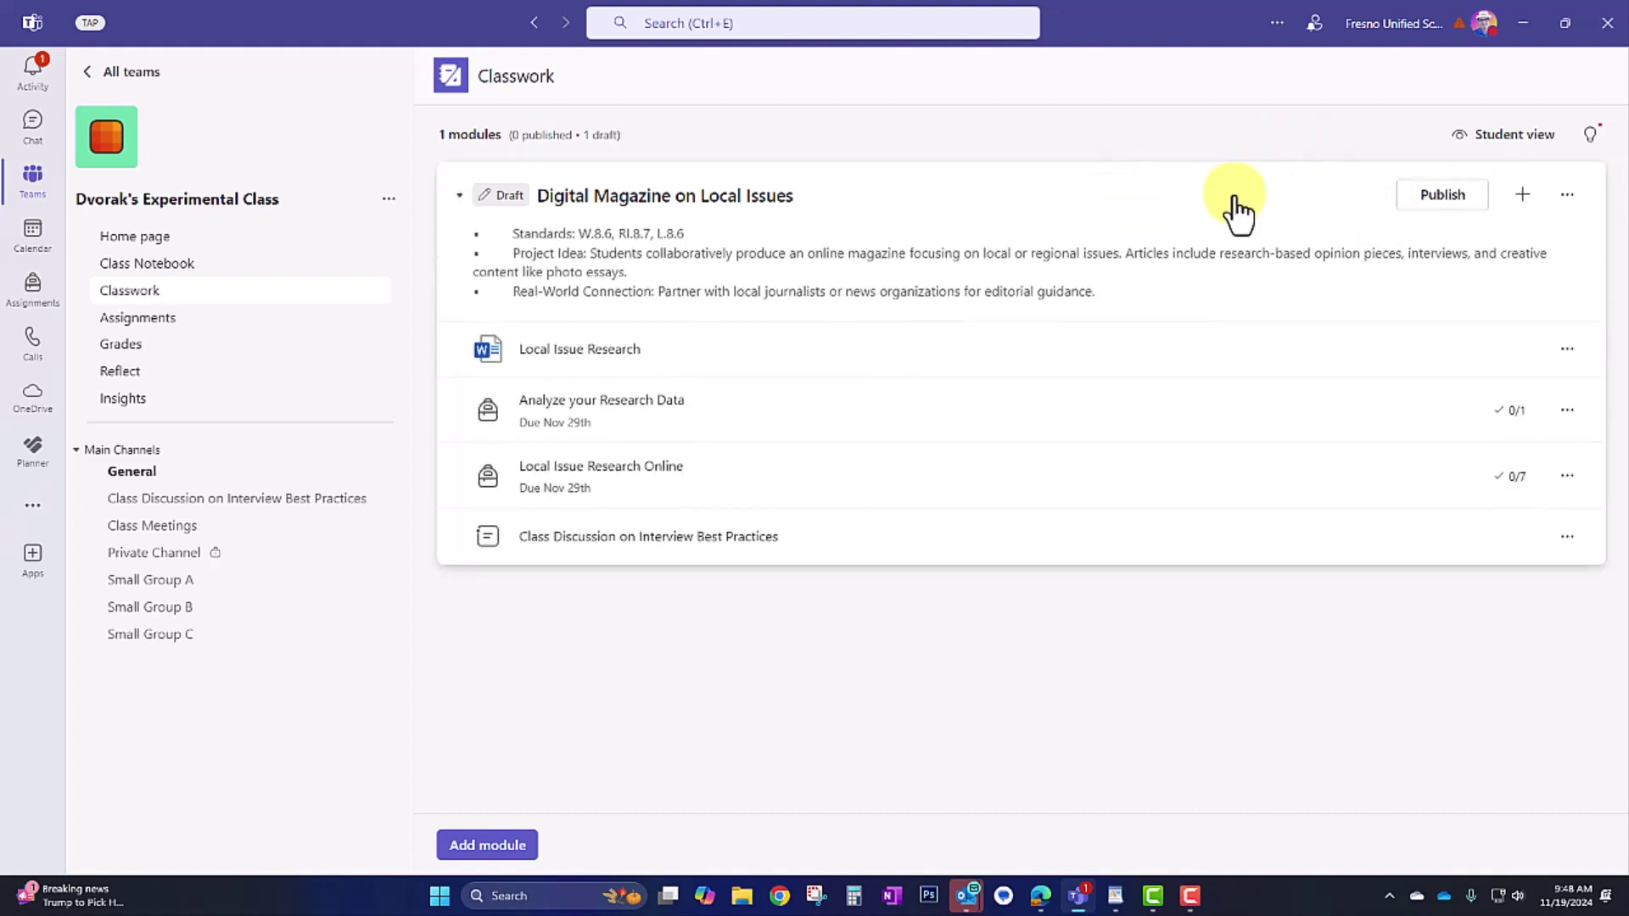
Step: Publish the Digital Magazine on Local Issues module and check how it appears in student view
left_click(1443, 197)
left_click(1218, 531)
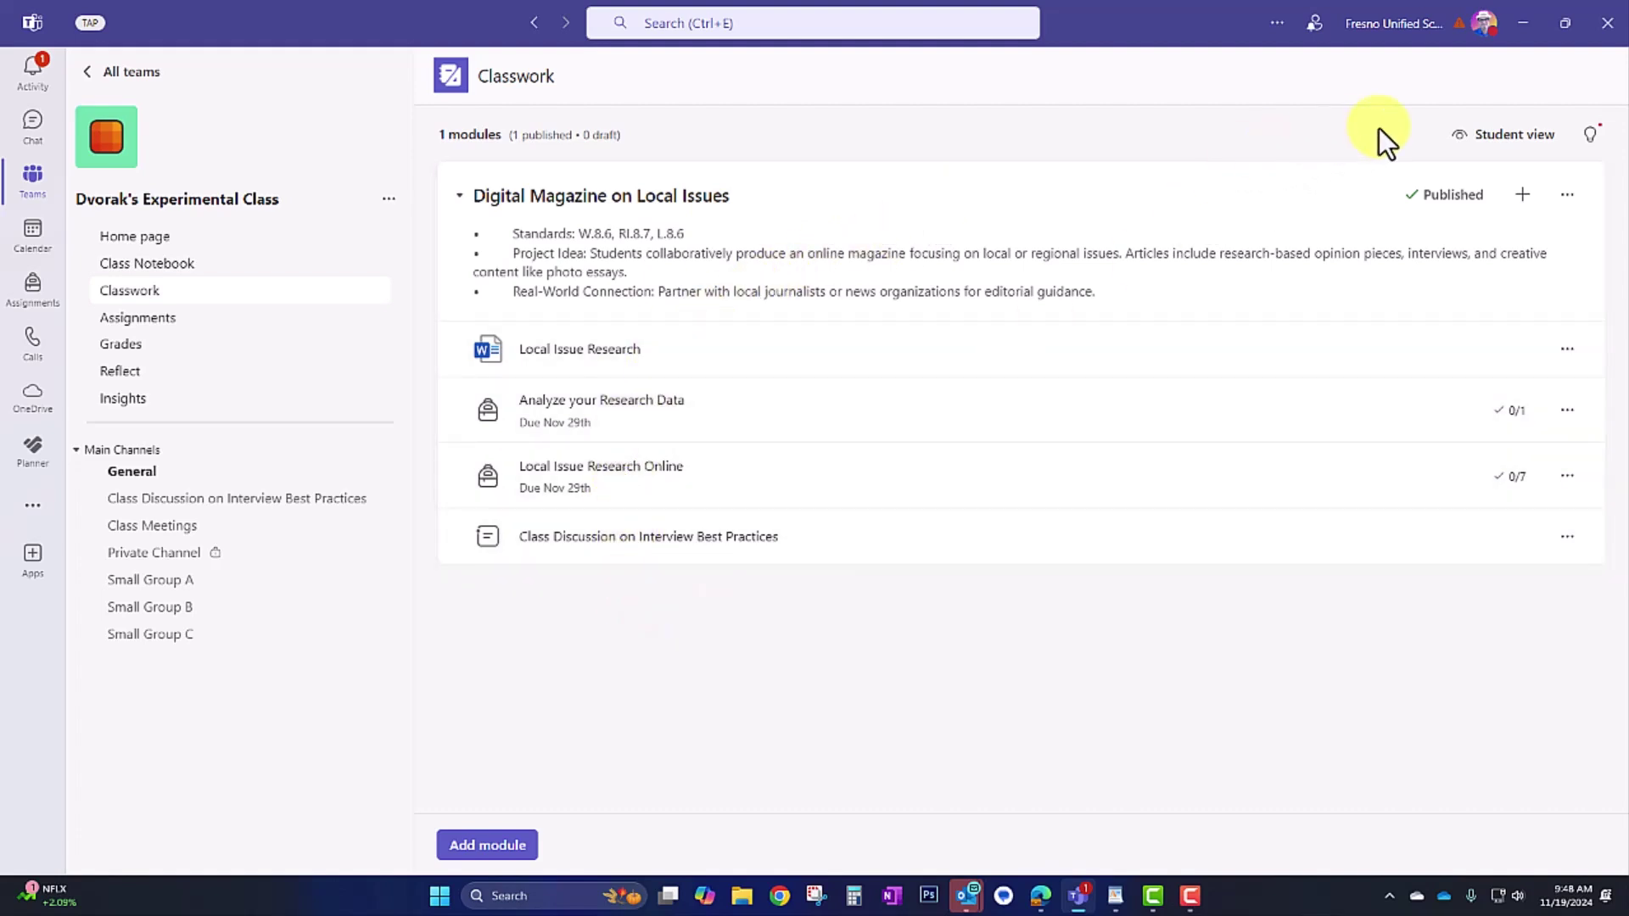
left_click(1502, 144)
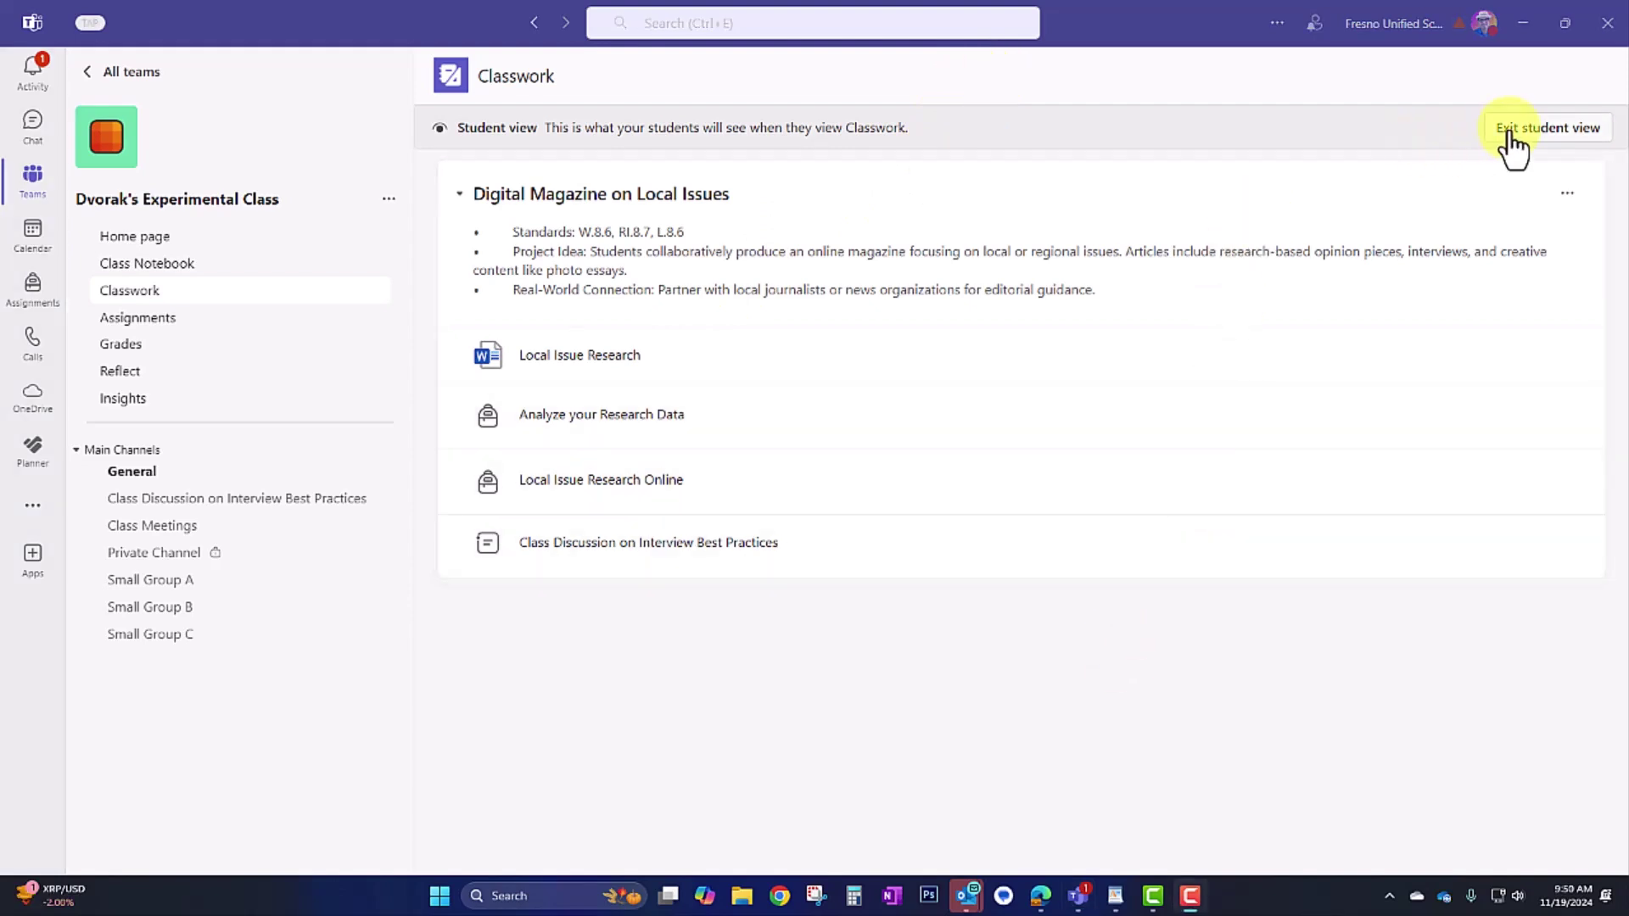
left_click(1511, 132)
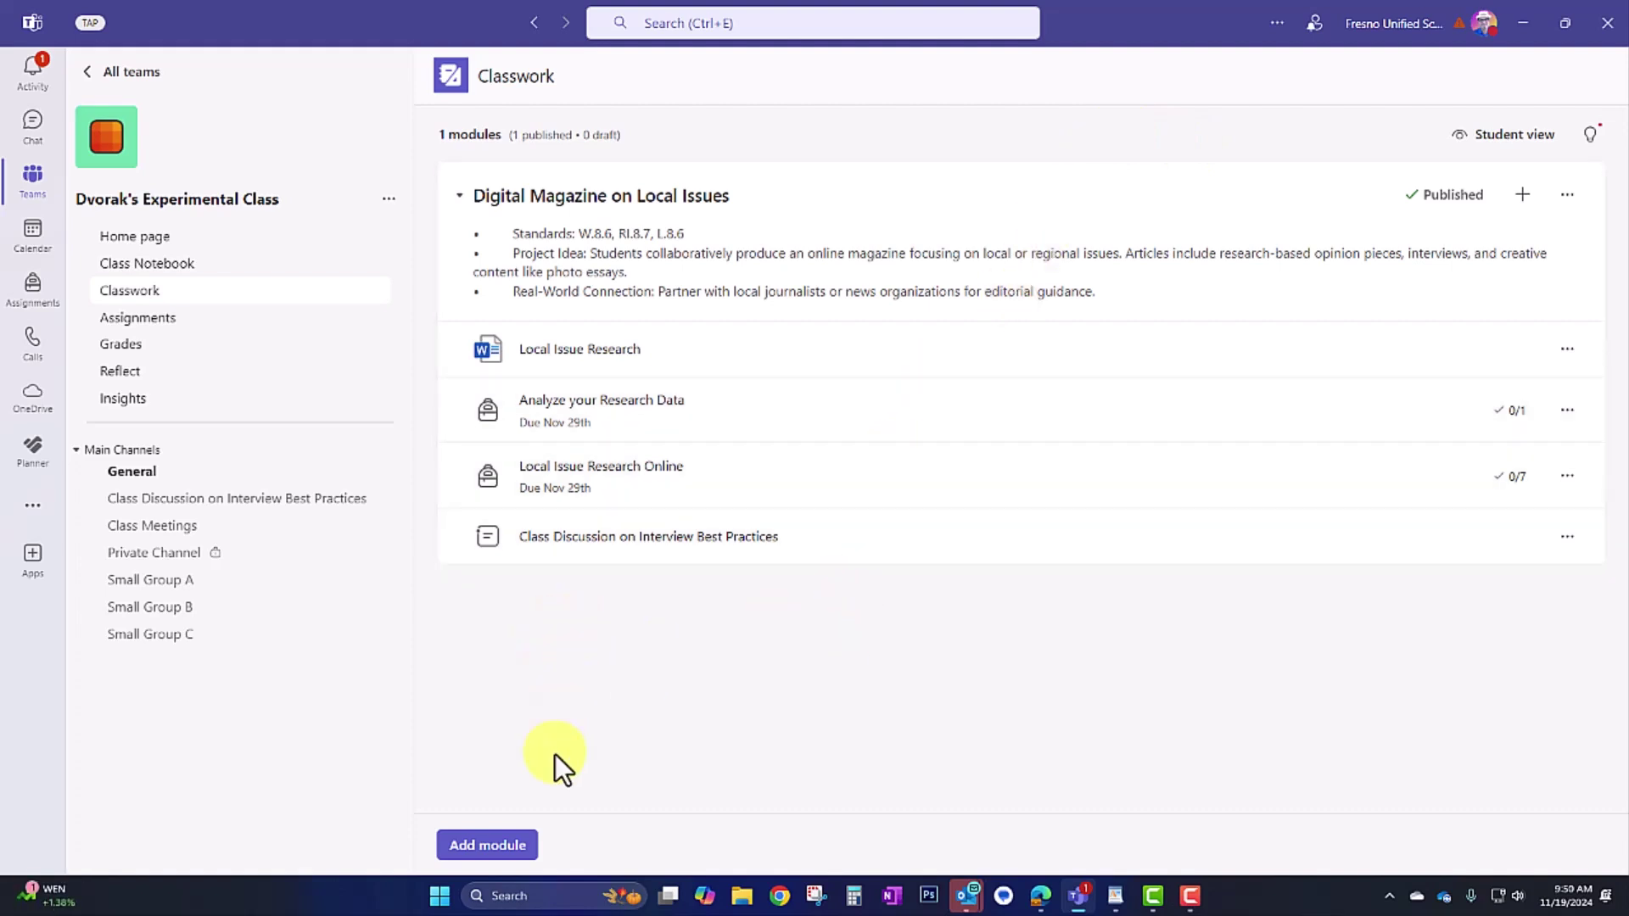
Step: Start AI module ideas in Classwork with English as the subject, Grade 8 as the level and English as the language
left_click(481, 847)
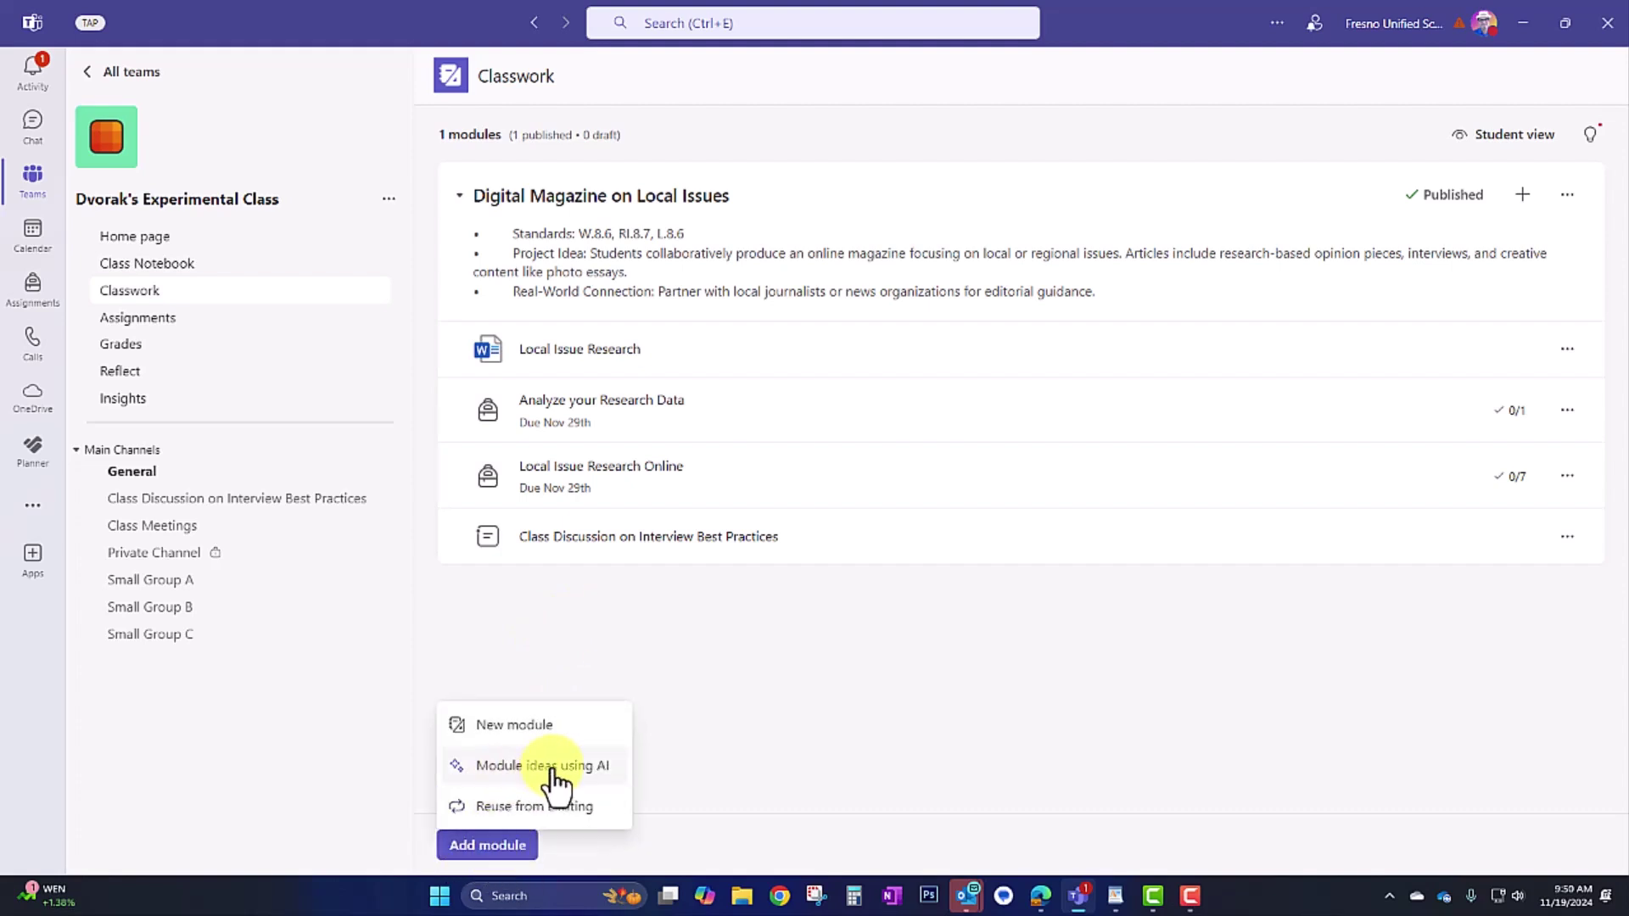
left_click(601, 768)
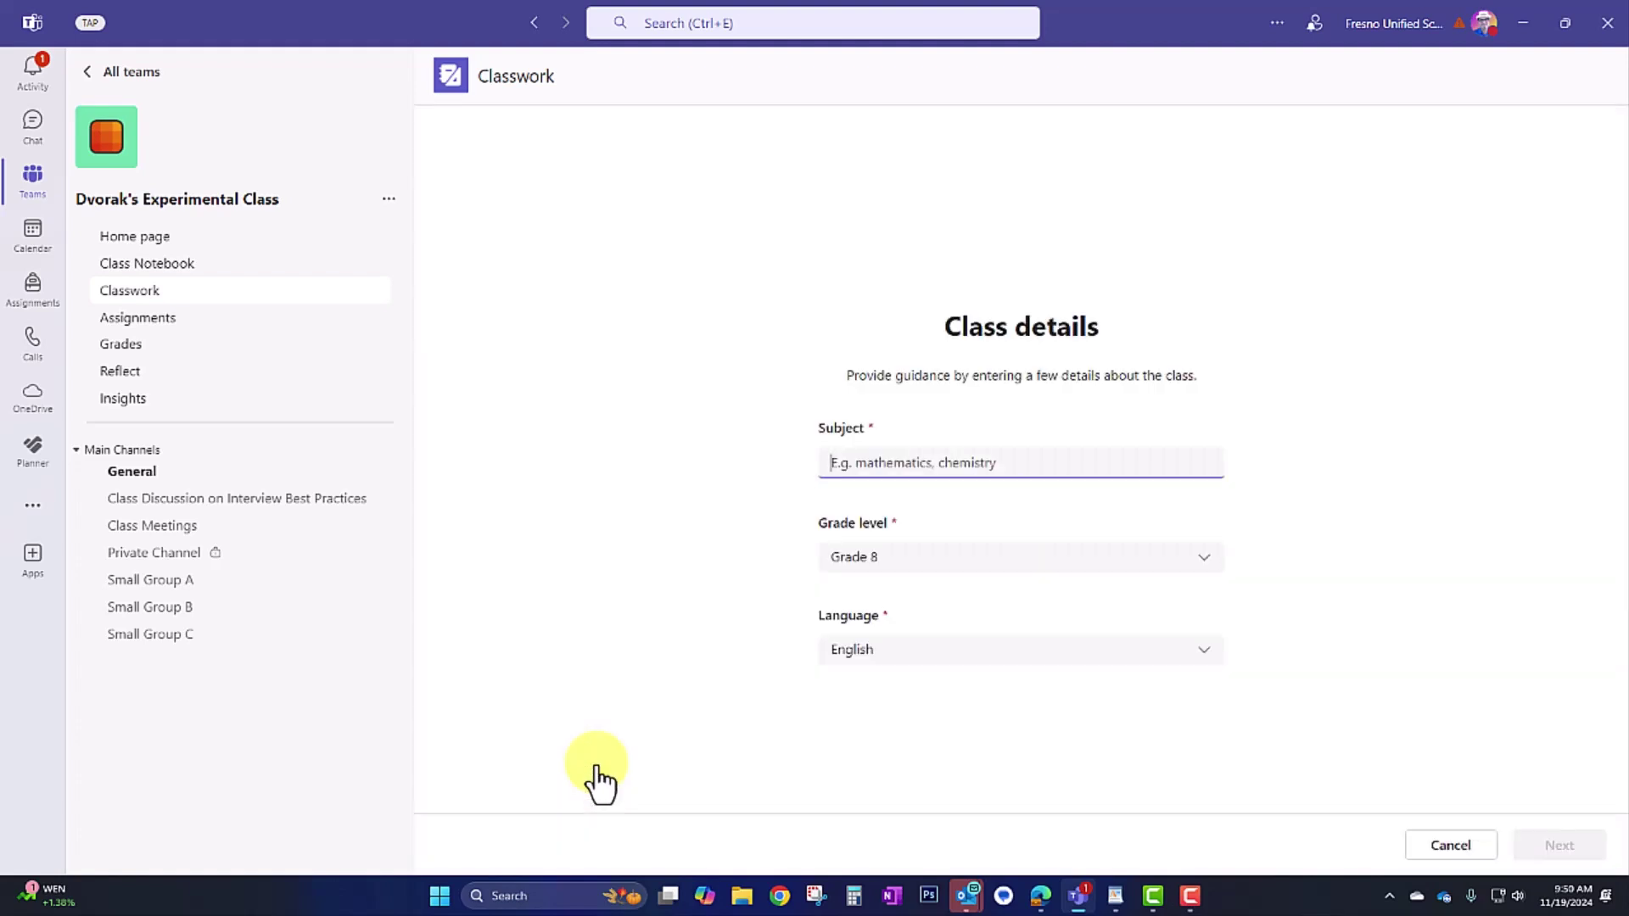
type("English")
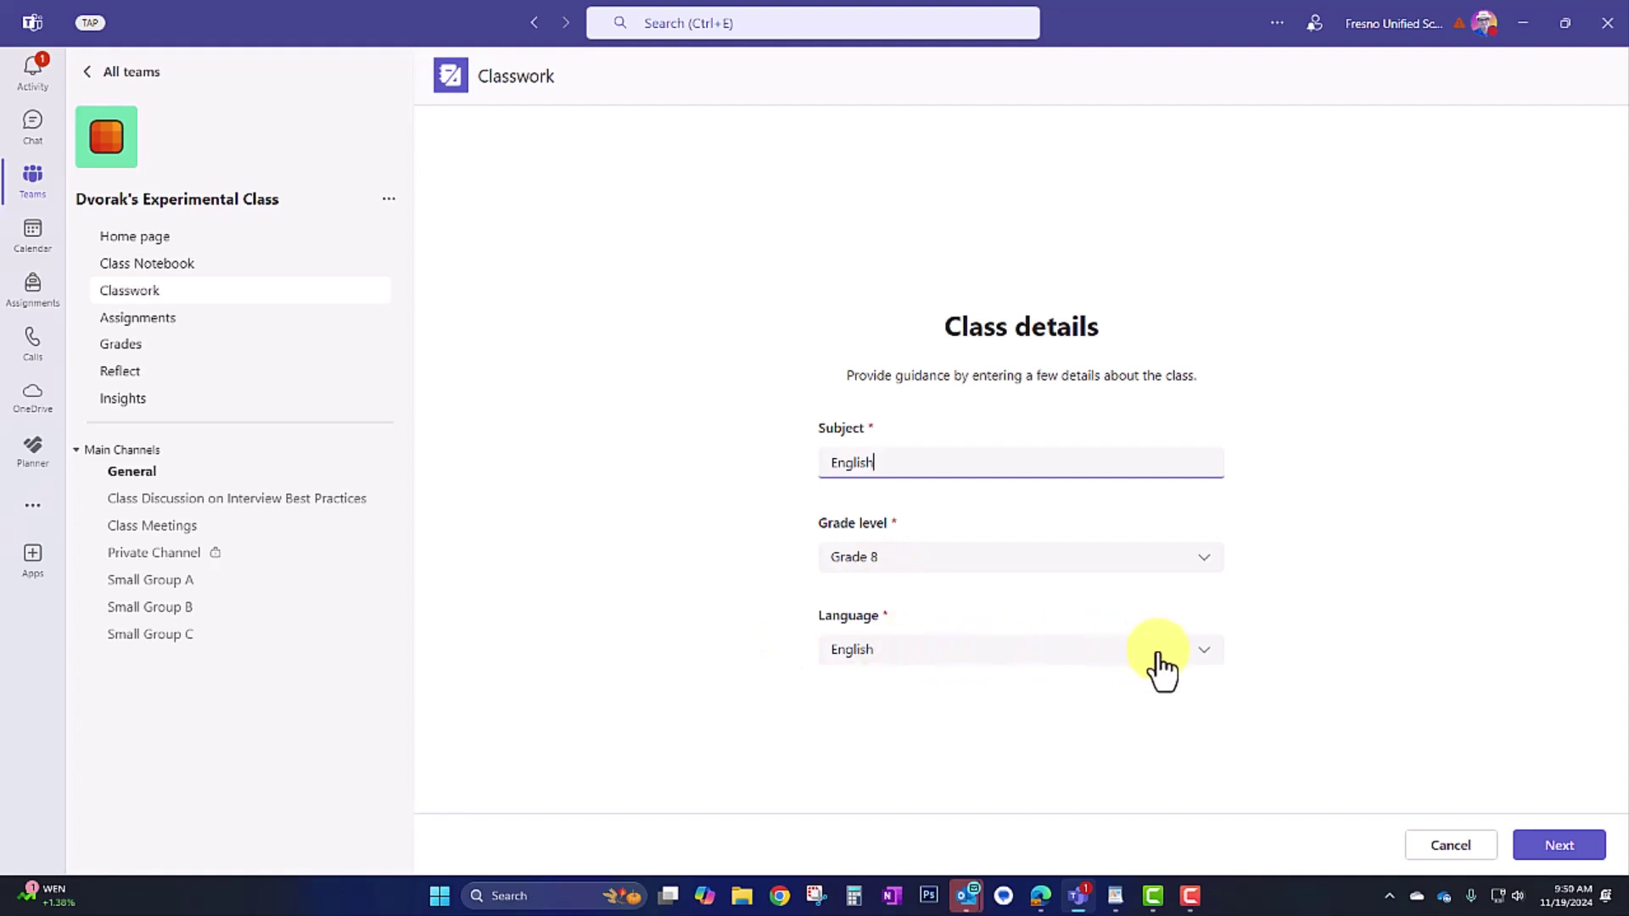
left_click(1205, 660)
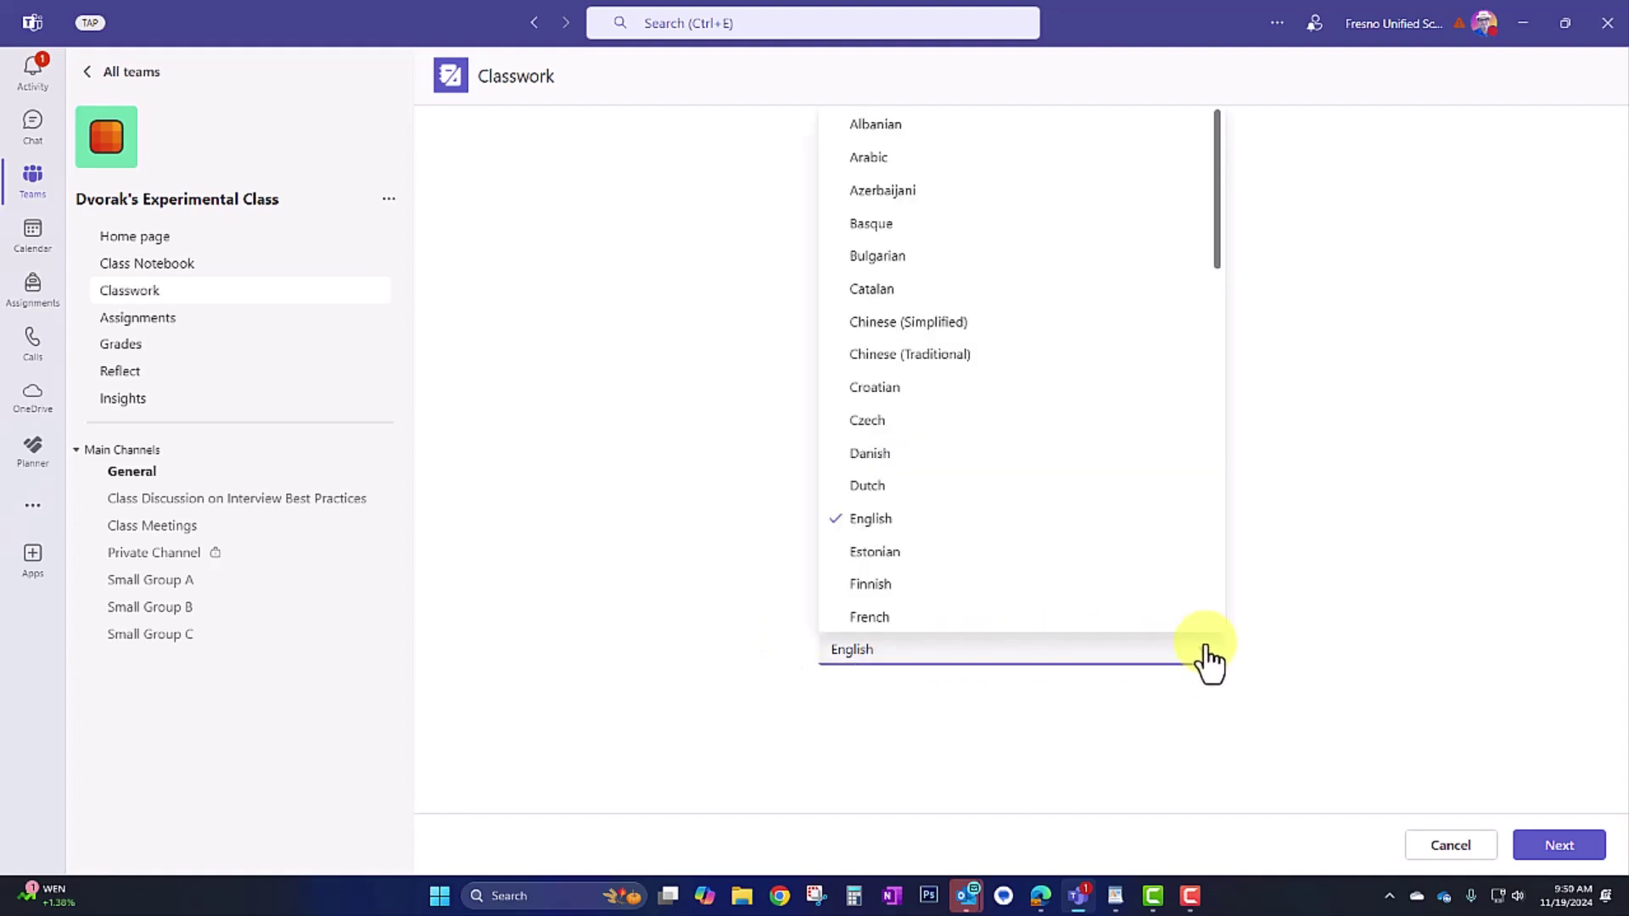
left_click_drag(1222, 220, 1236, 369)
left_click(1240, 369)
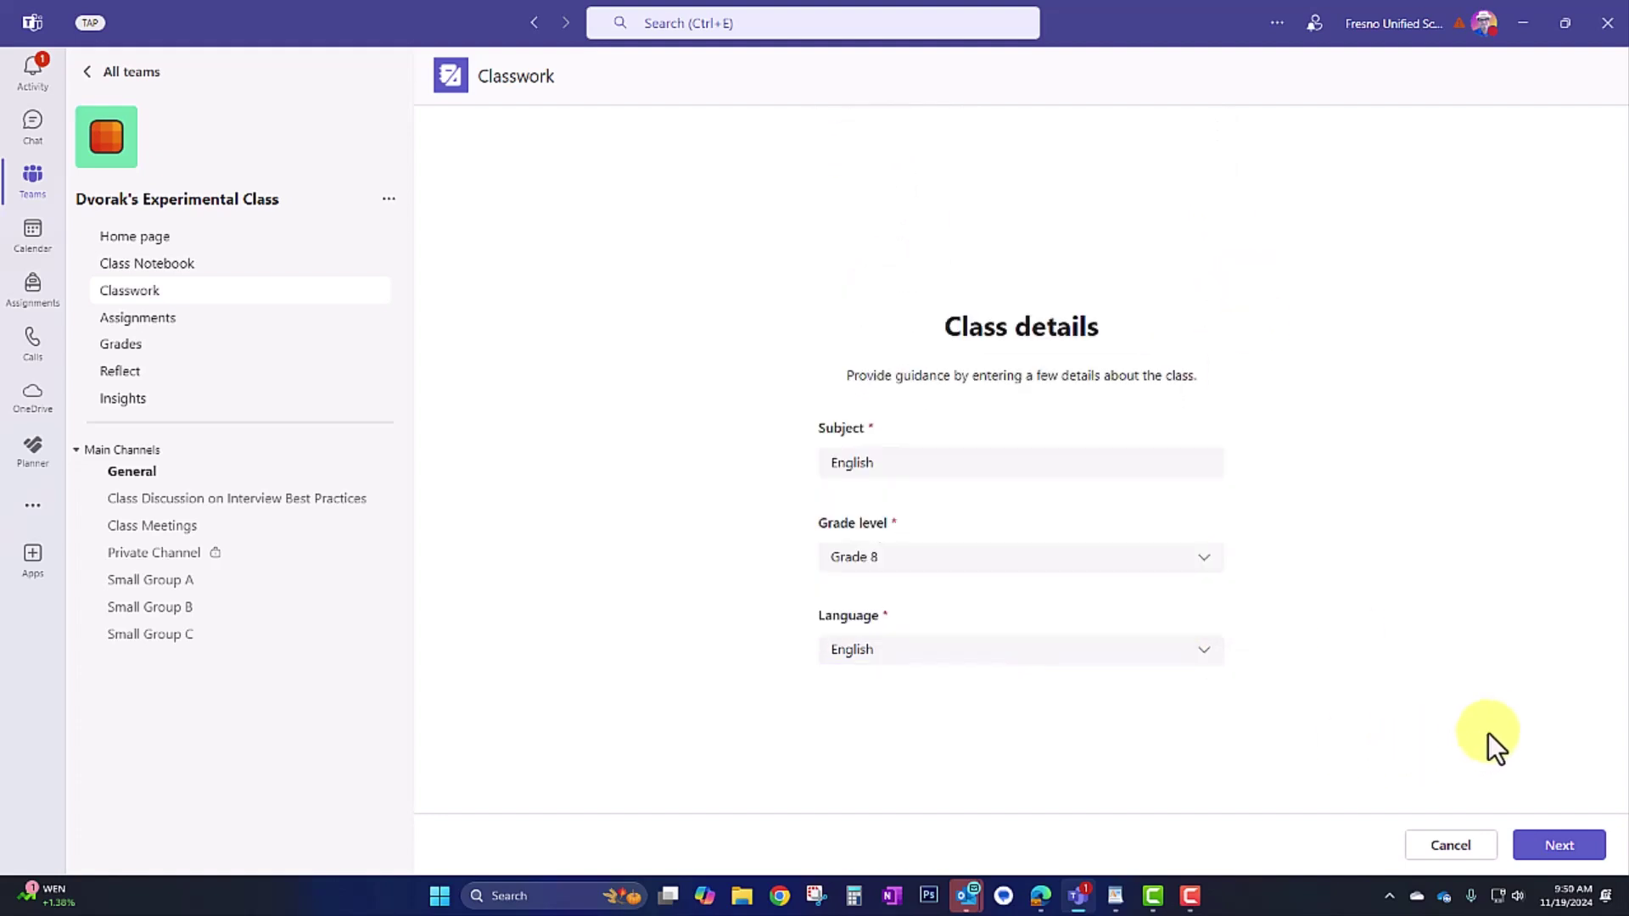
left_click(1549, 847)
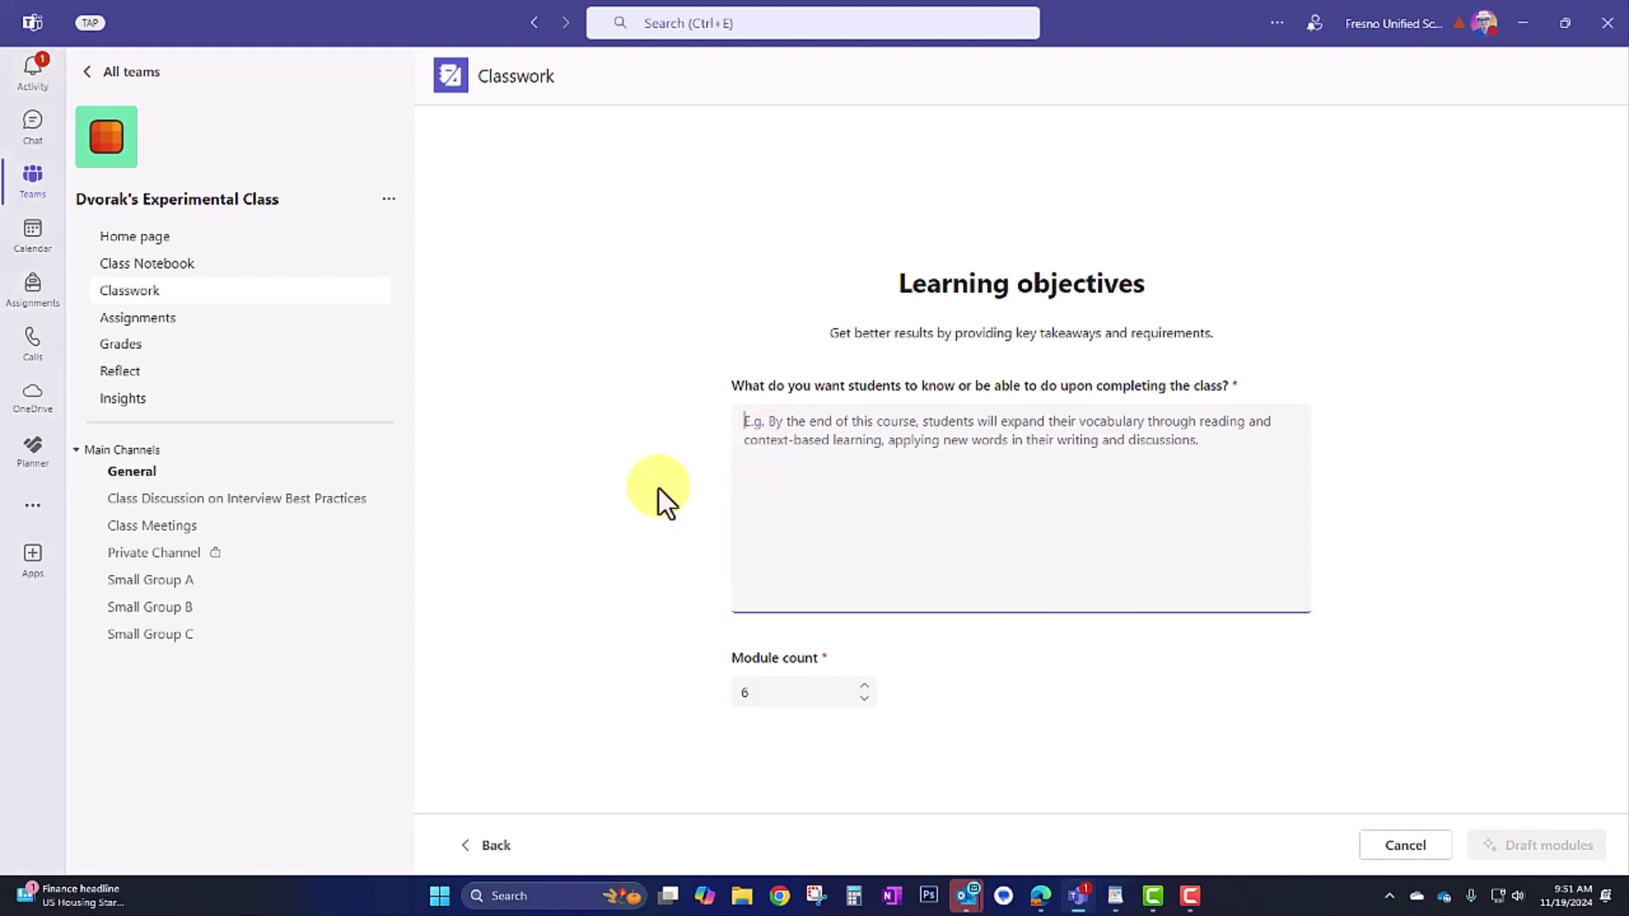
Step: Enter learning objectives covering standards W.8.6, RI.8.7, L.8.6 and the online magazine project, set the module count to 1, and draft the module
type("By the end of this project students will be able to understand the following standards: W.8.6, RI.8.7, L.8.6  The project will be focused on producing an online magazine focusing on local or regional issues. Articles include research-based opinion pieces, interviews, and creative content like photo essays or poetry.")
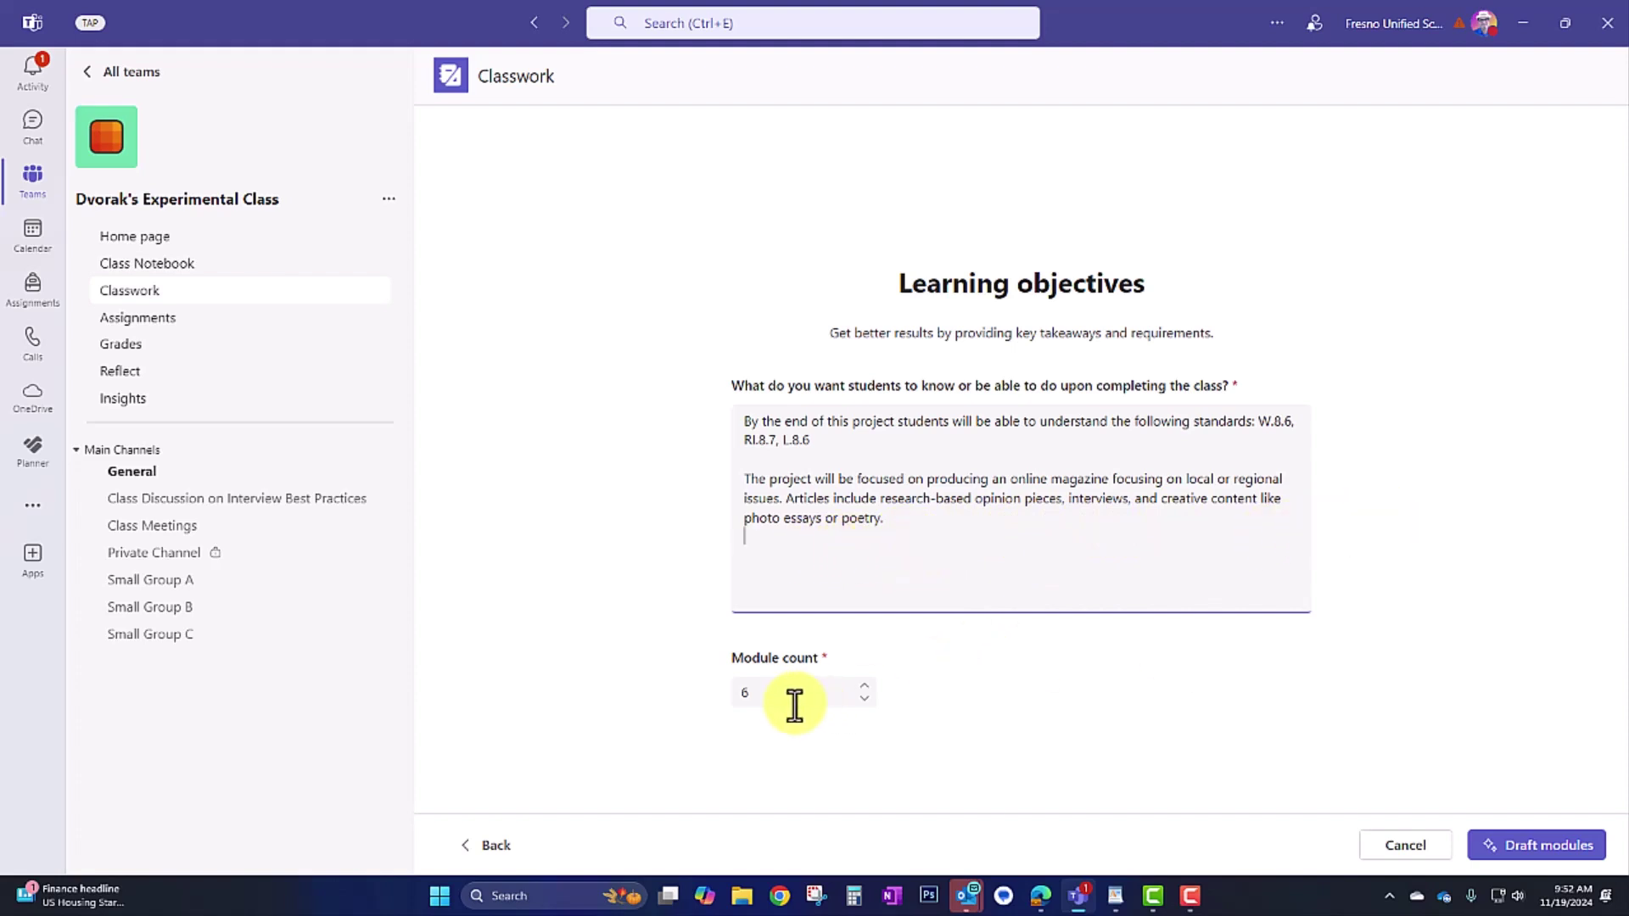
left_click(865, 687)
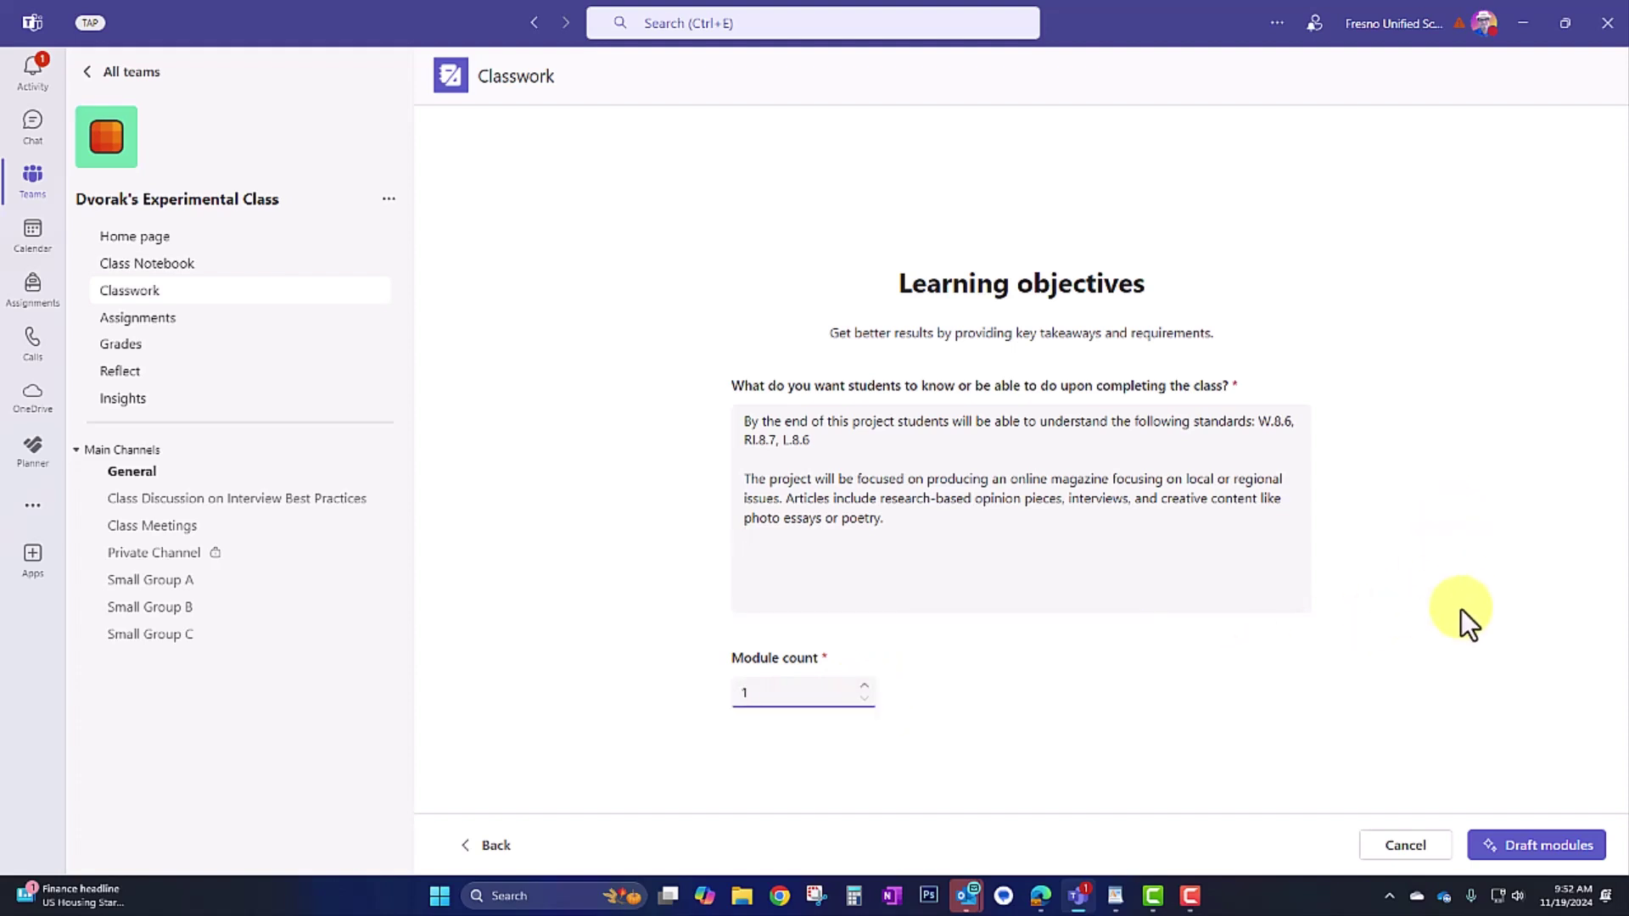
left_click(1567, 853)
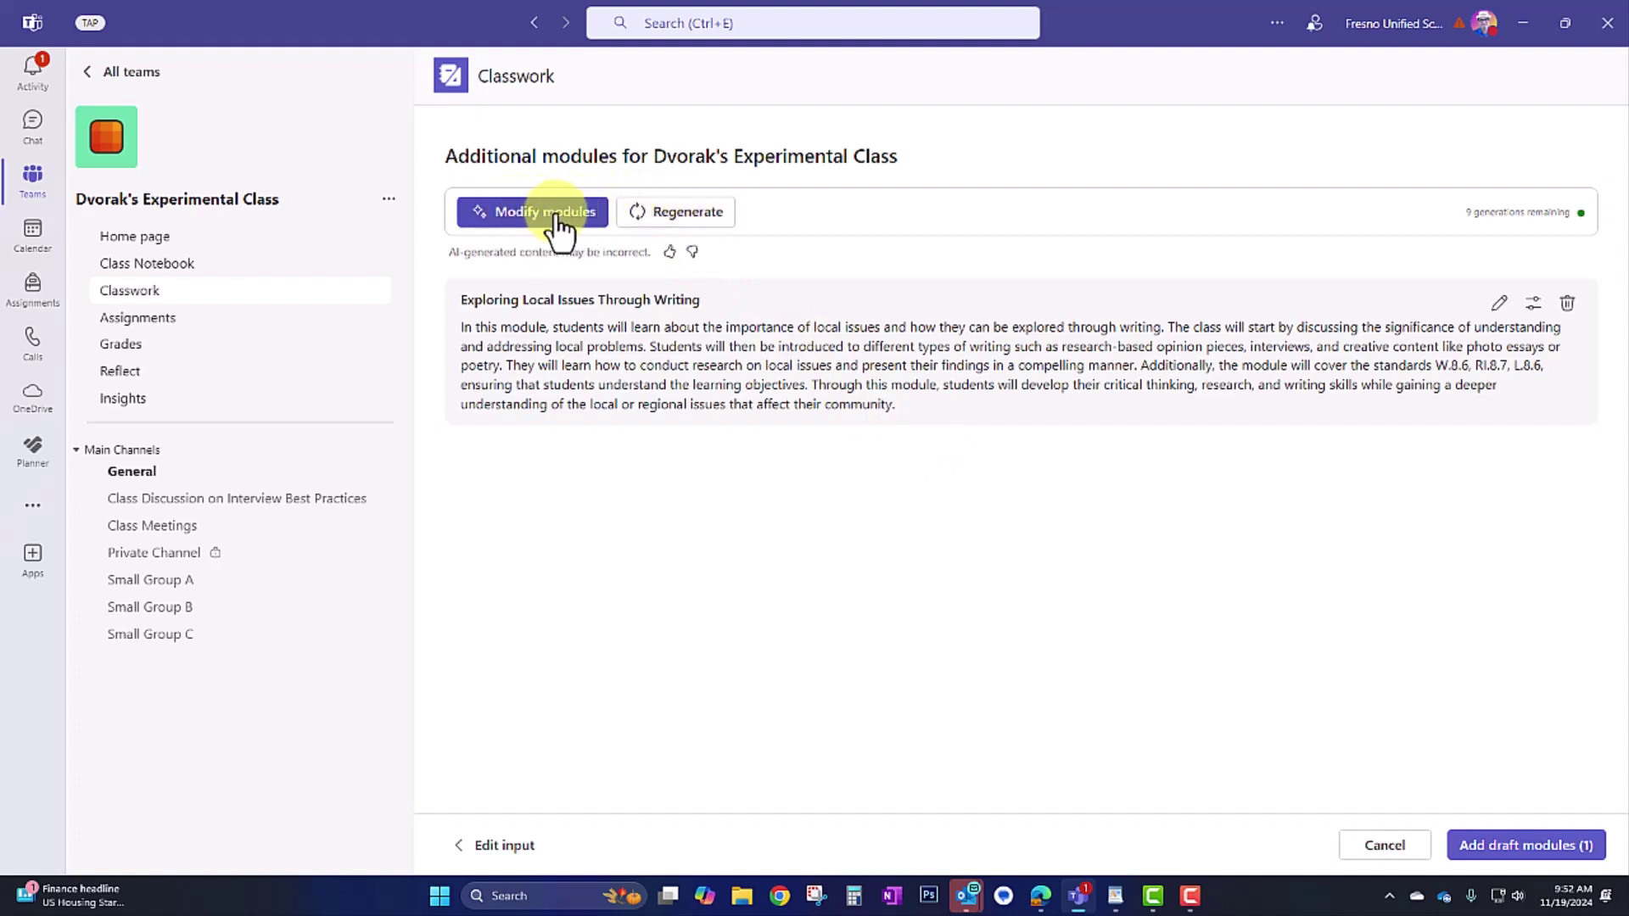
Step: Examine the generated module's text editor and its format and length options without changing anything
left_click(1495, 308)
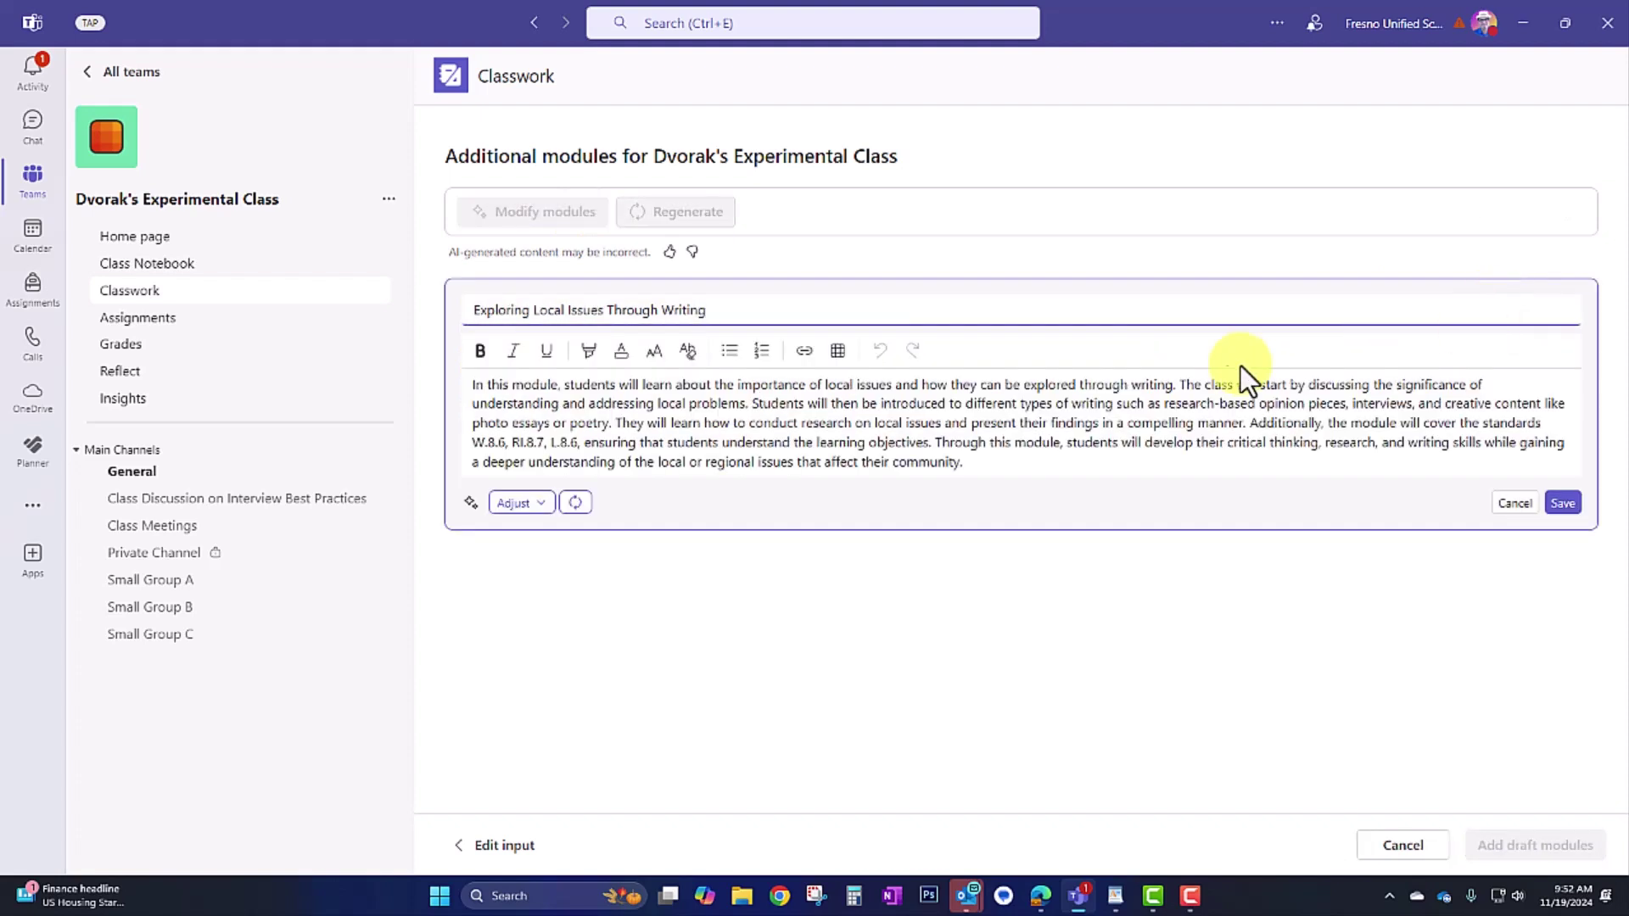
left_click(1508, 510)
left_click(1535, 310)
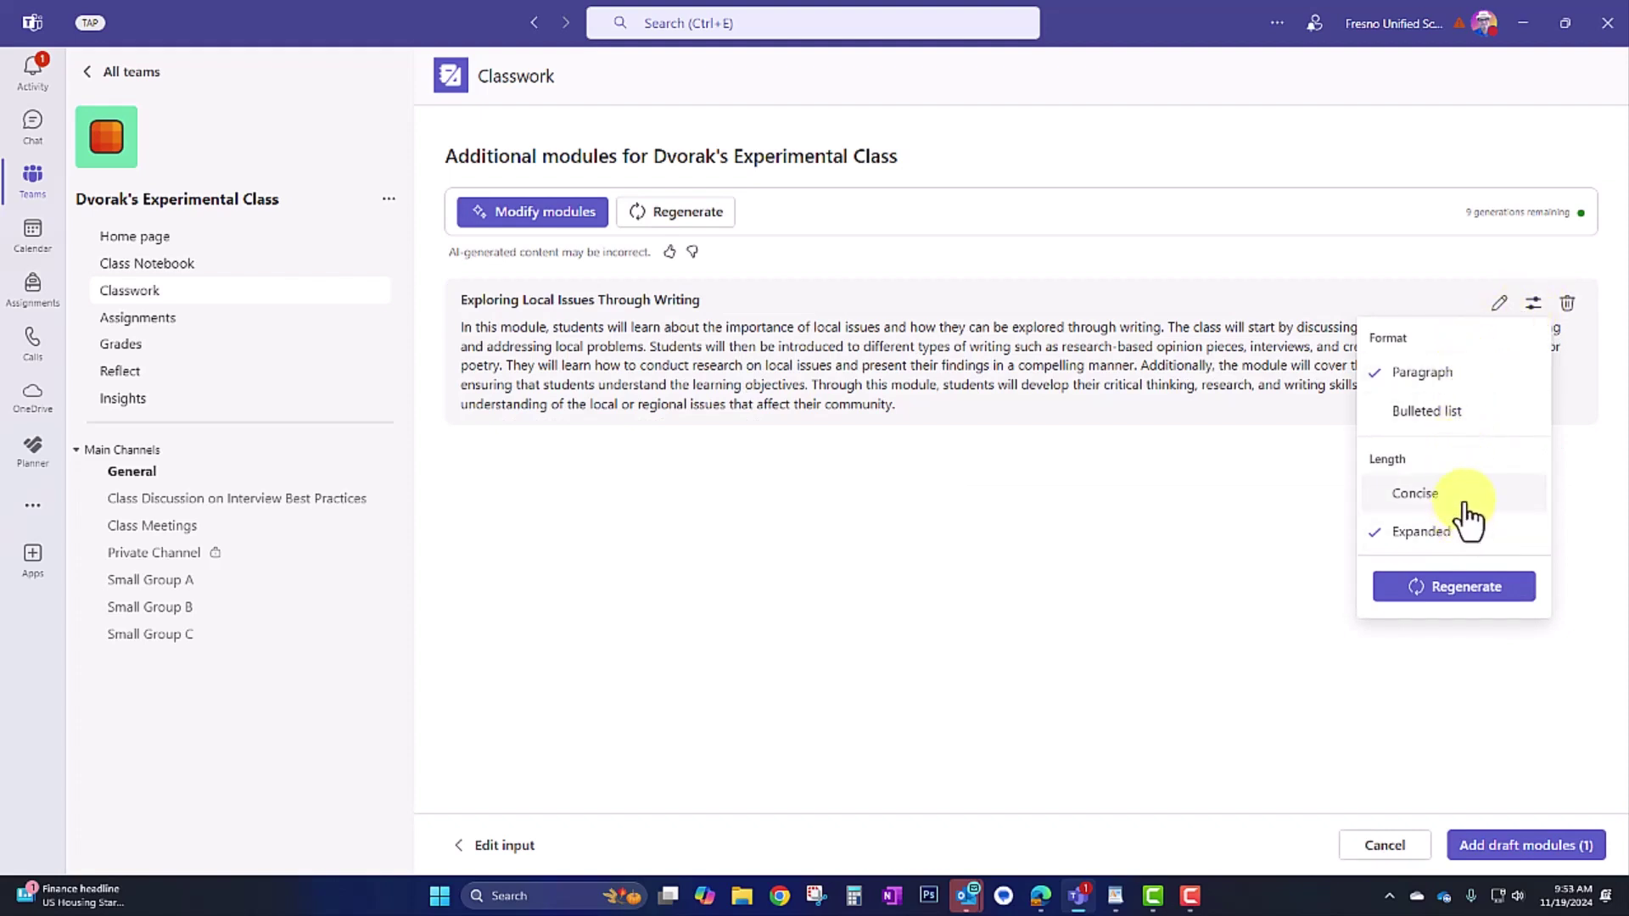
left_click(1485, 261)
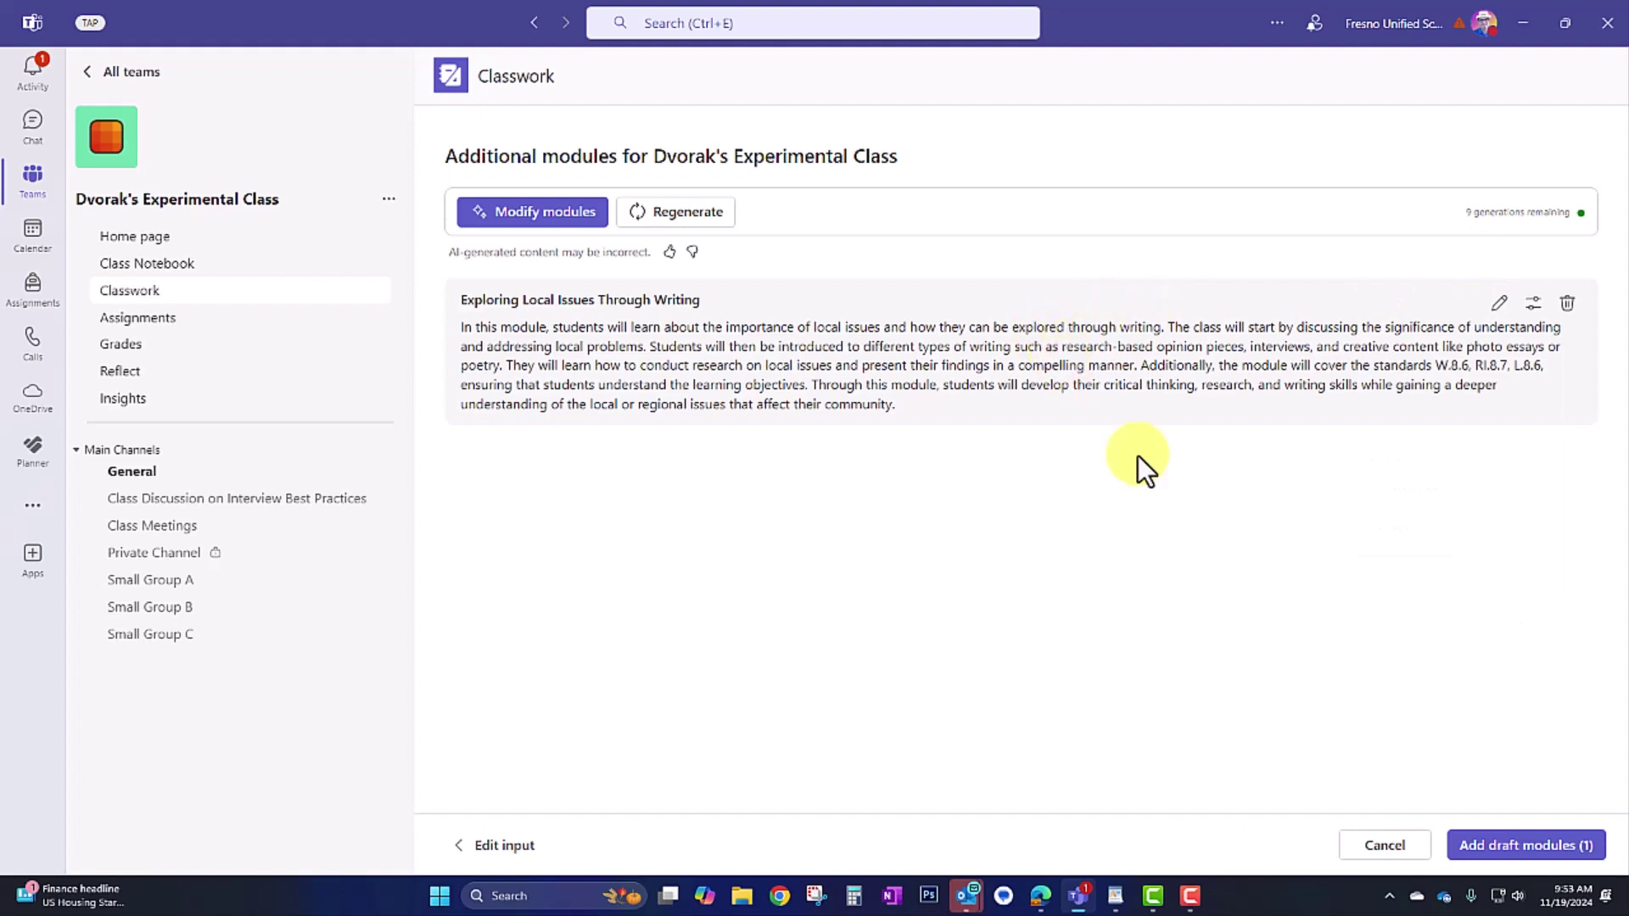
Step: Add the generated draft module to Classwork, expand its description, and open its options for adding file resources
left_click(1519, 848)
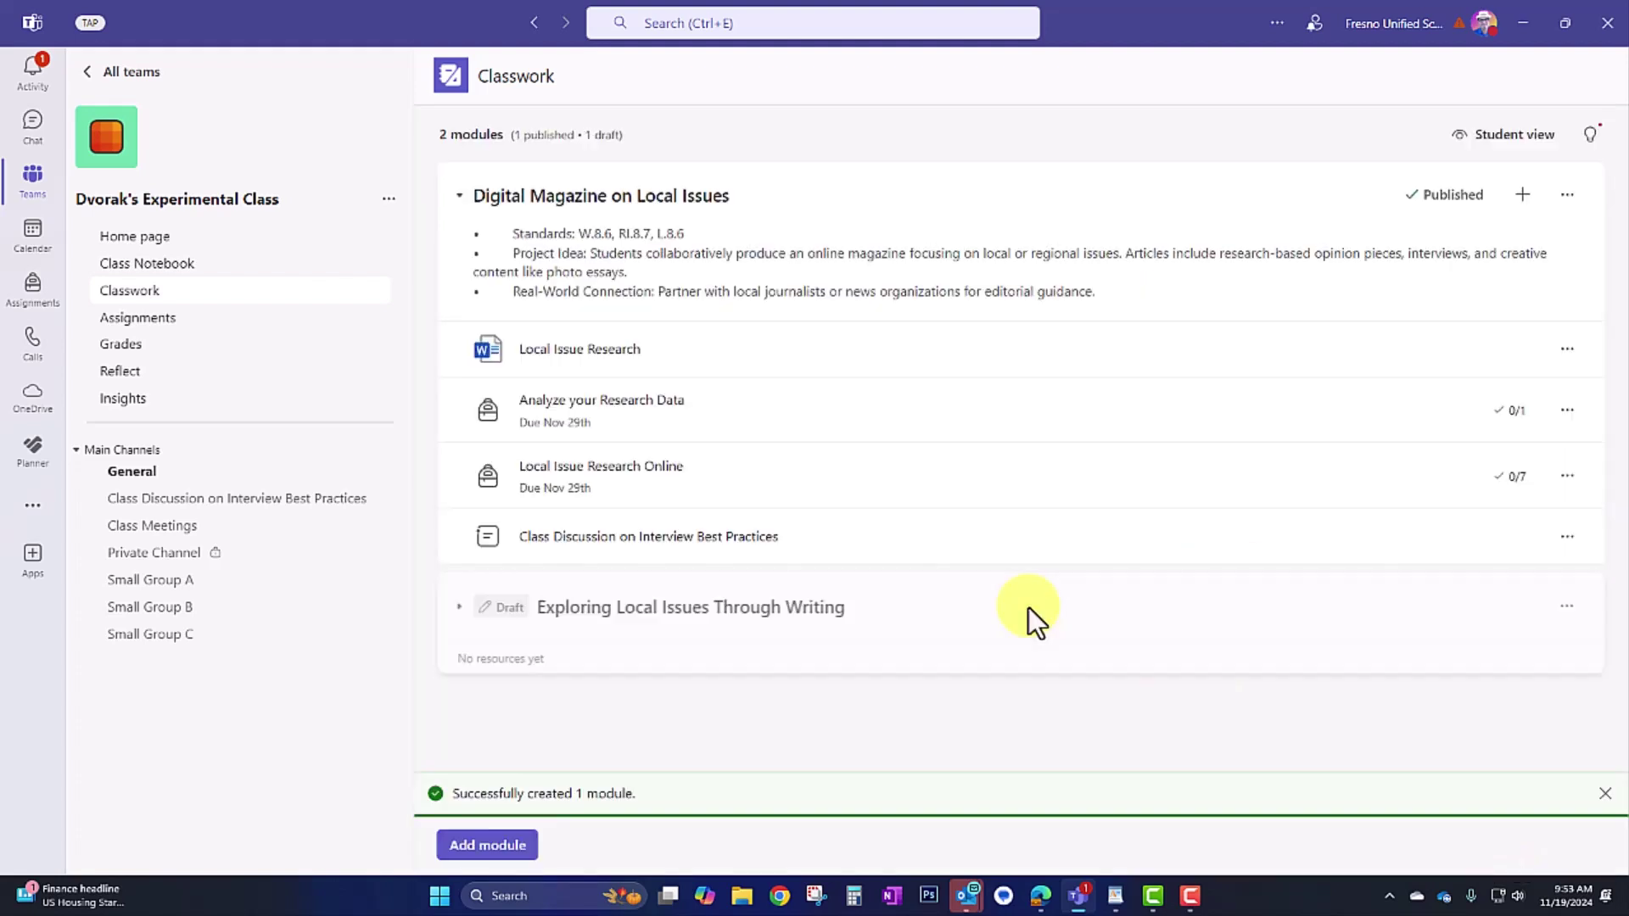
left_click(644, 604)
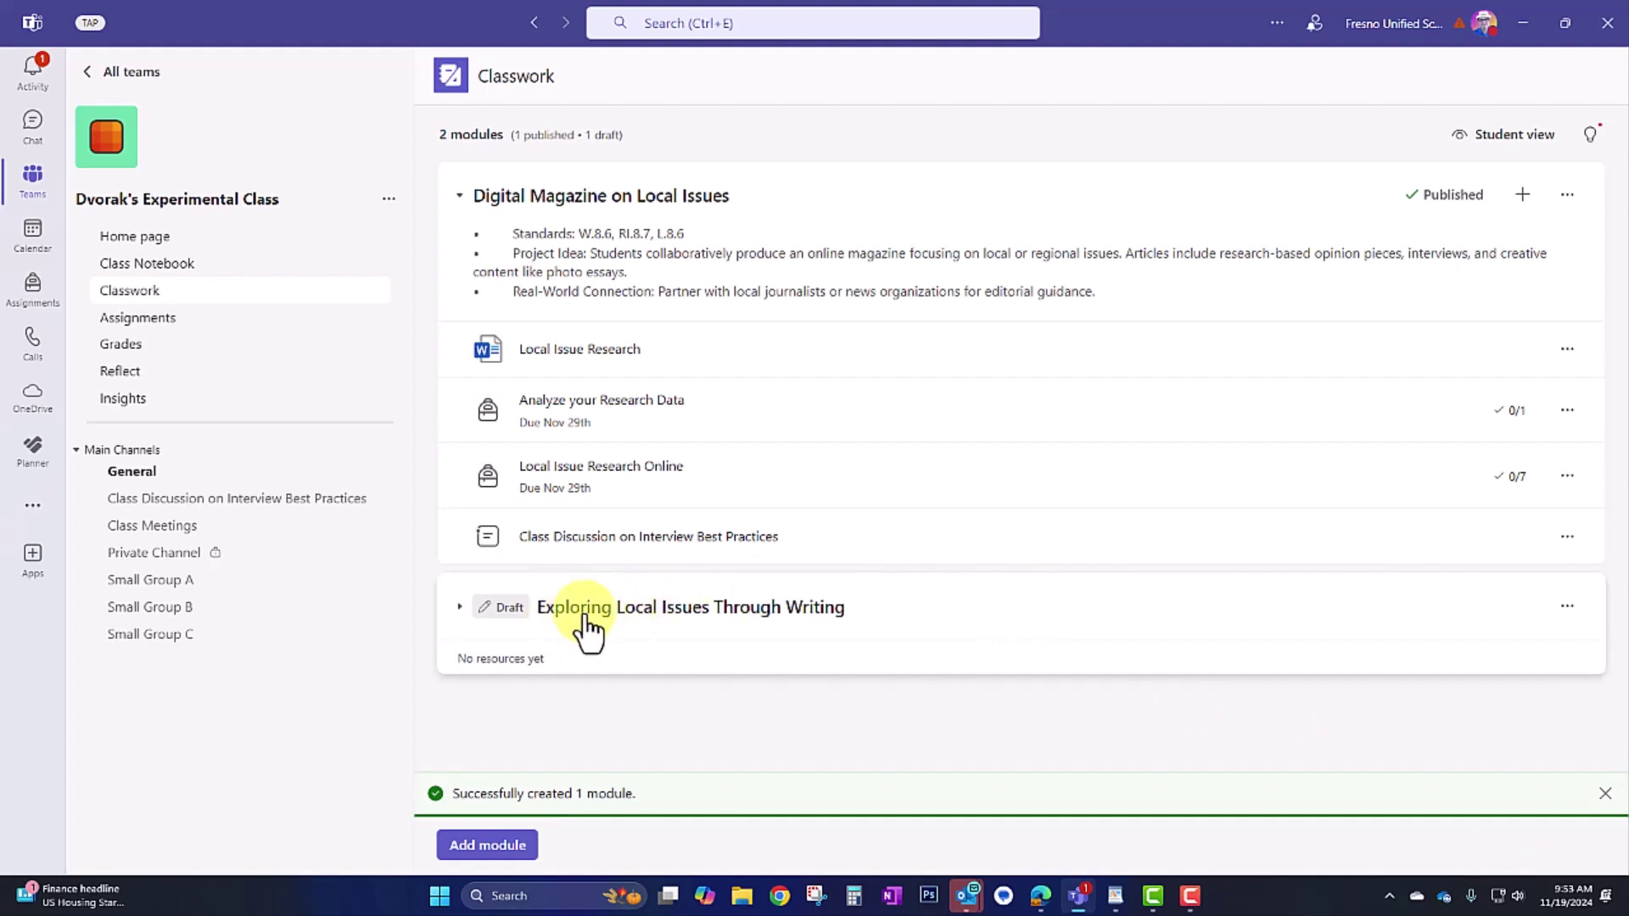
left_click(697, 609)
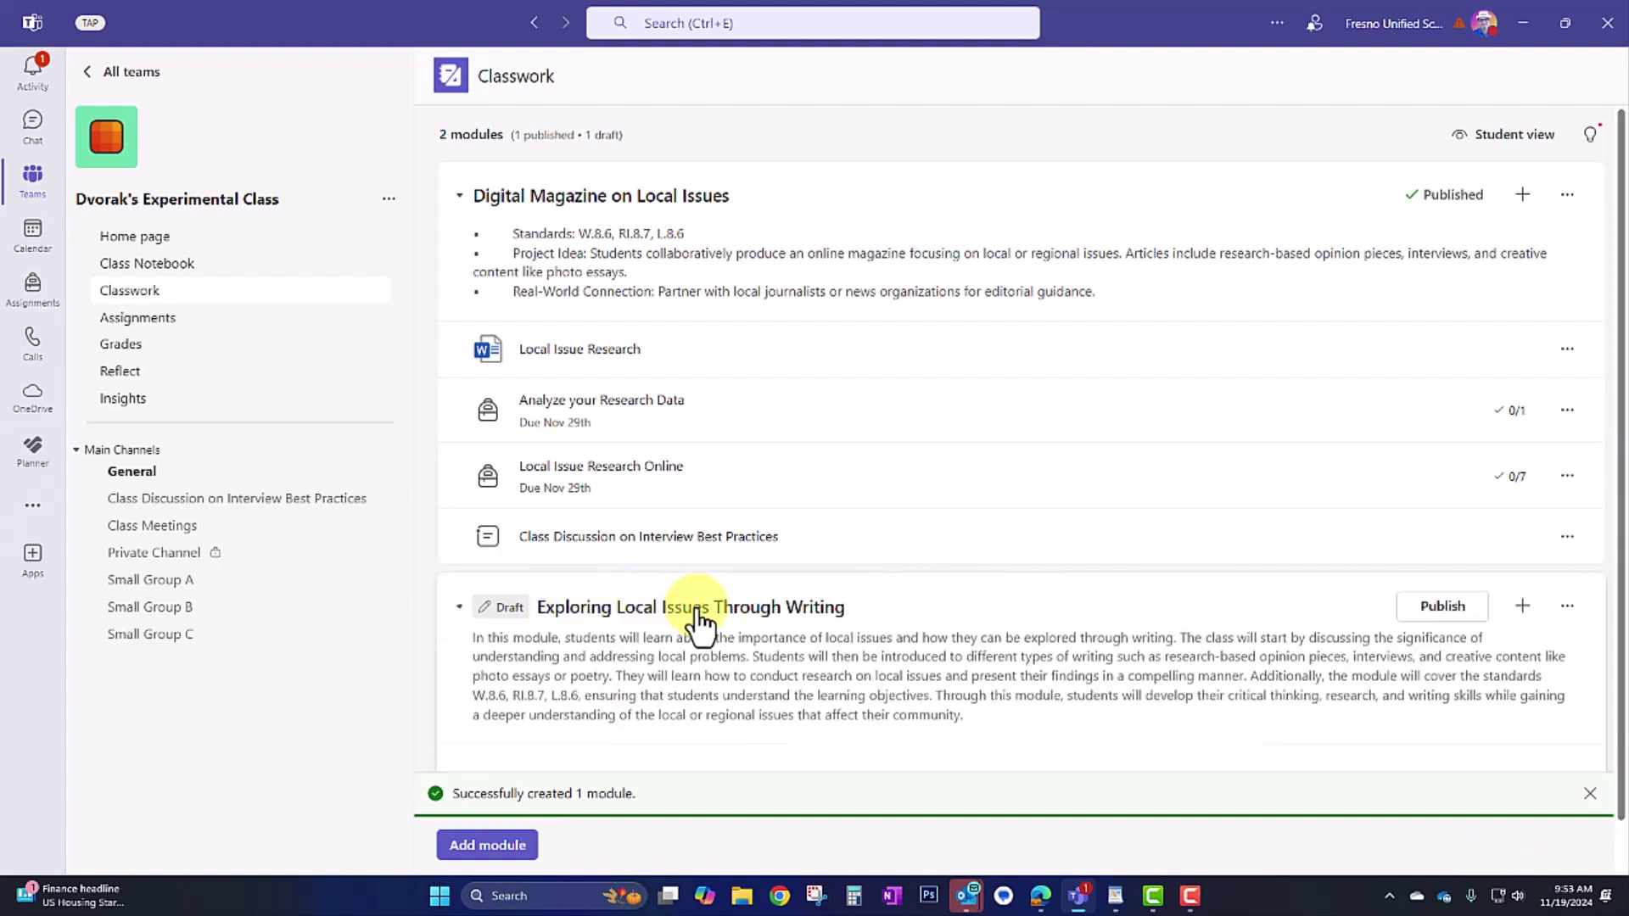
left_click(1523, 607)
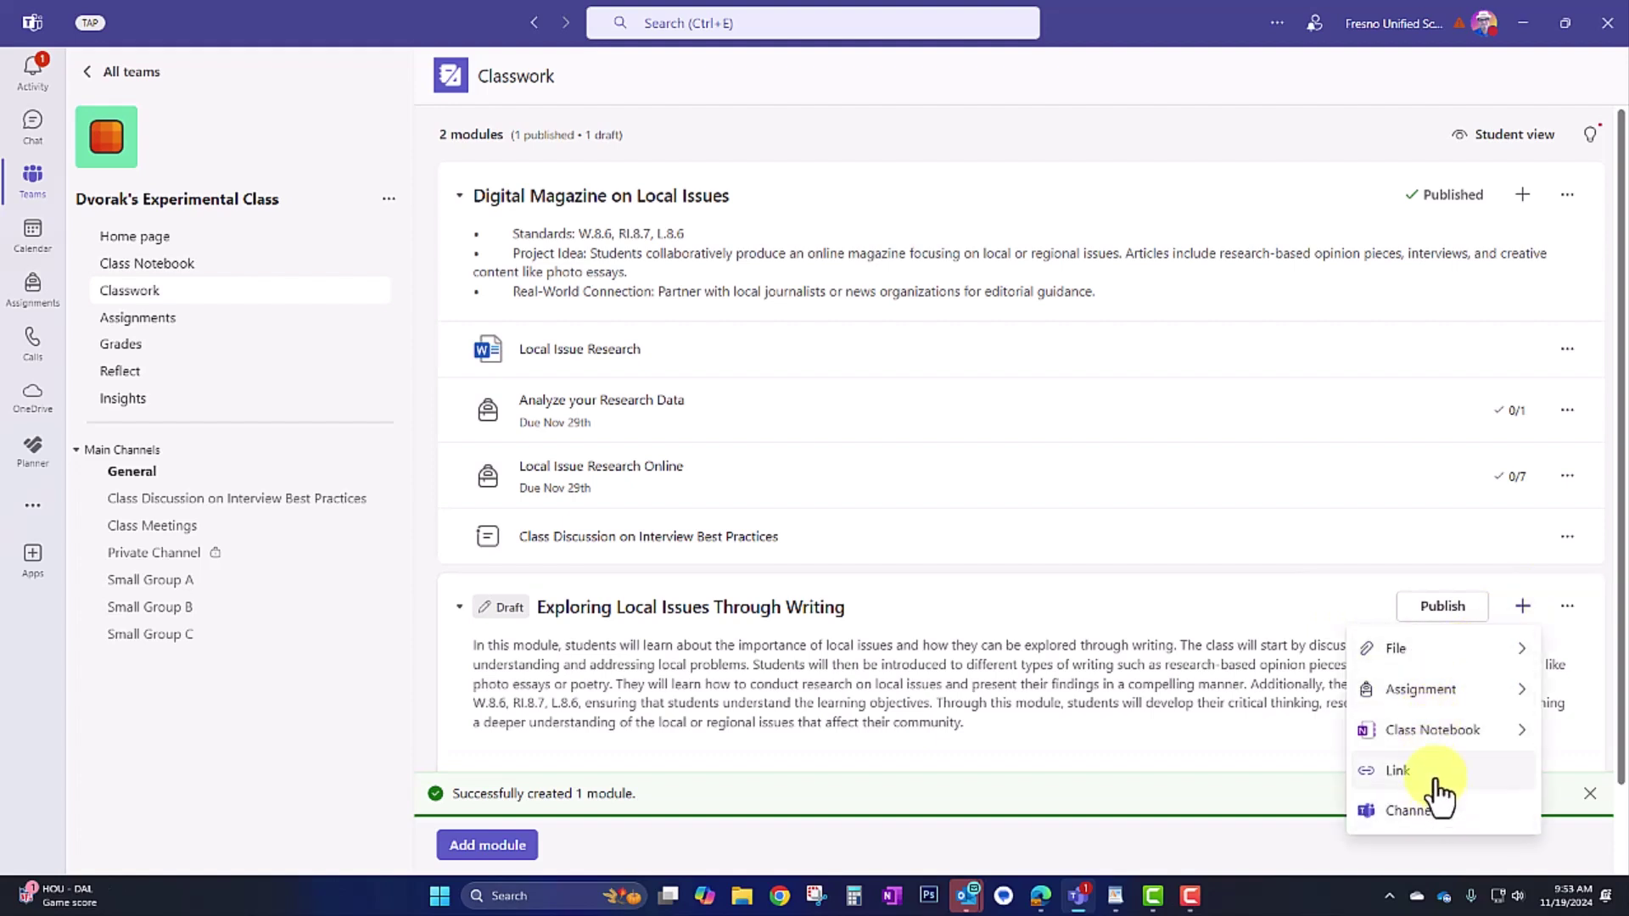
mouse_move(1412, 652)
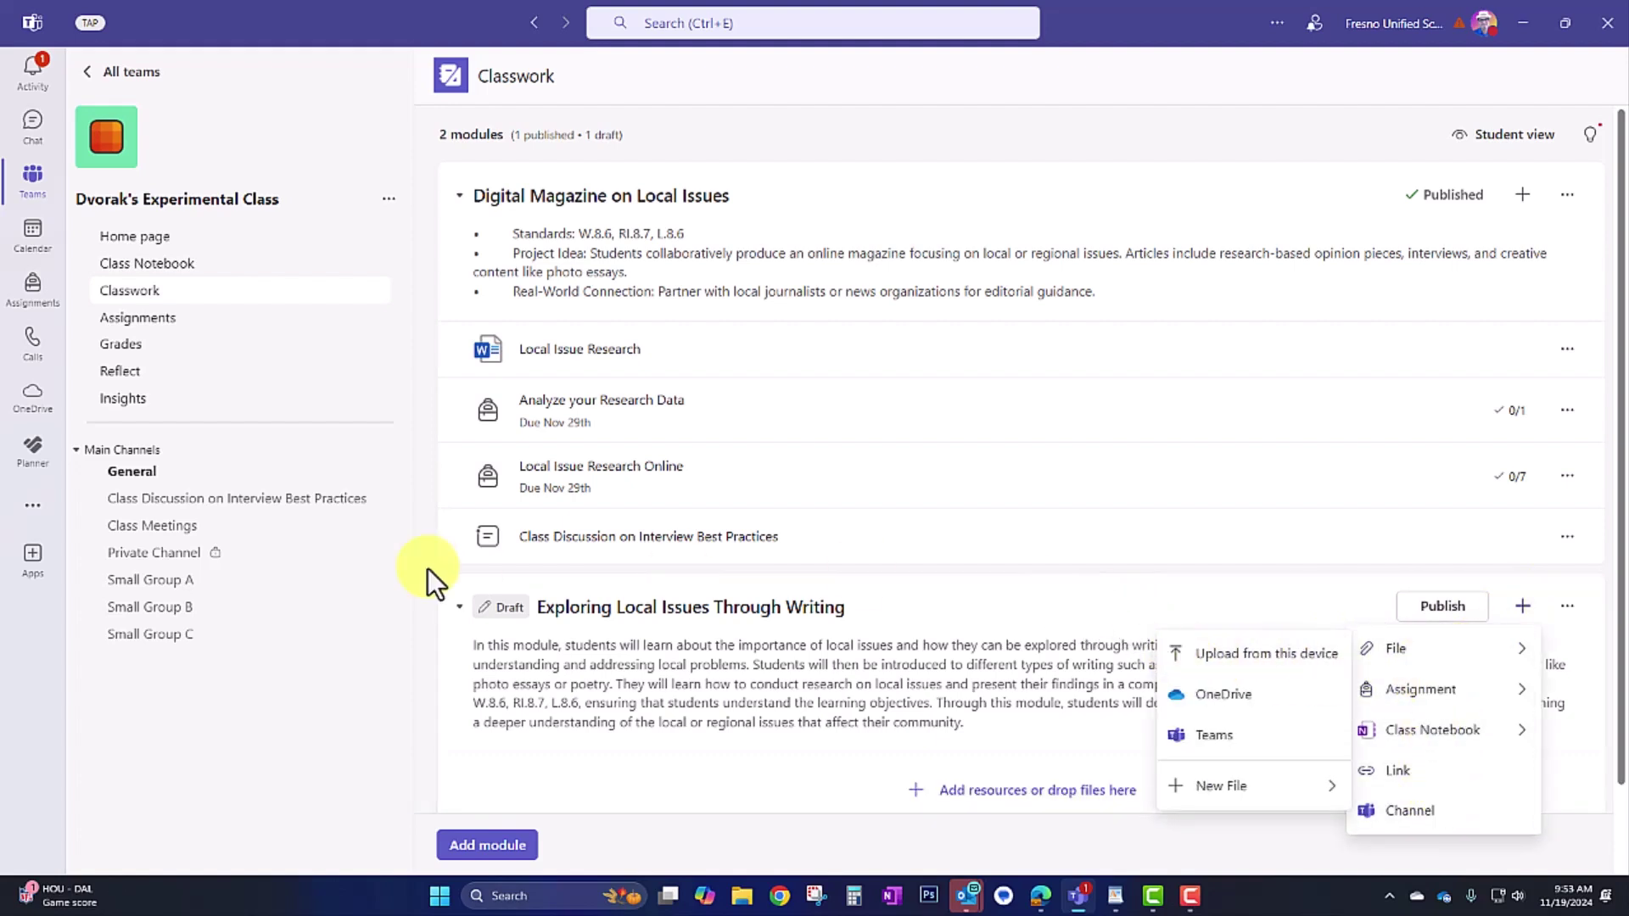